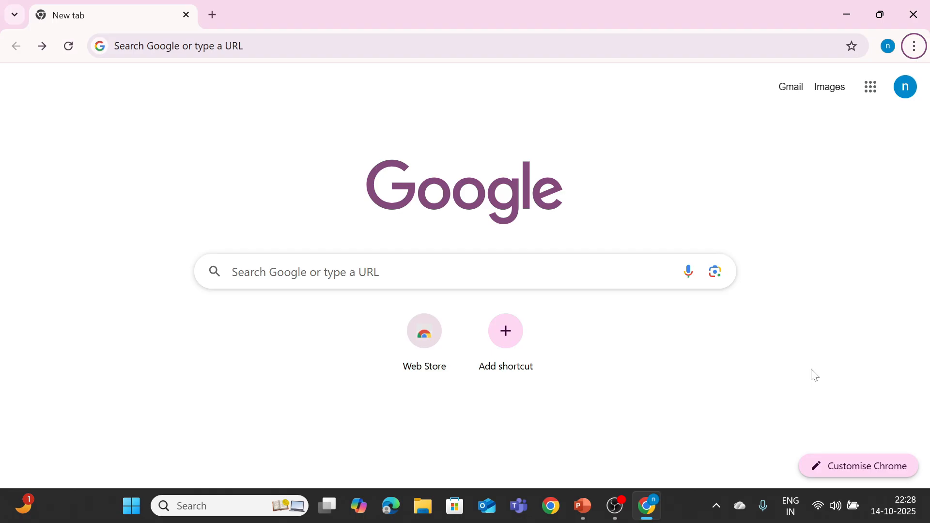
# Step: Search for n8n.io in Chrome and go from the n8n homepage to its Get Started sign-up form
pyautogui.hotkey('ctrl', 'k')
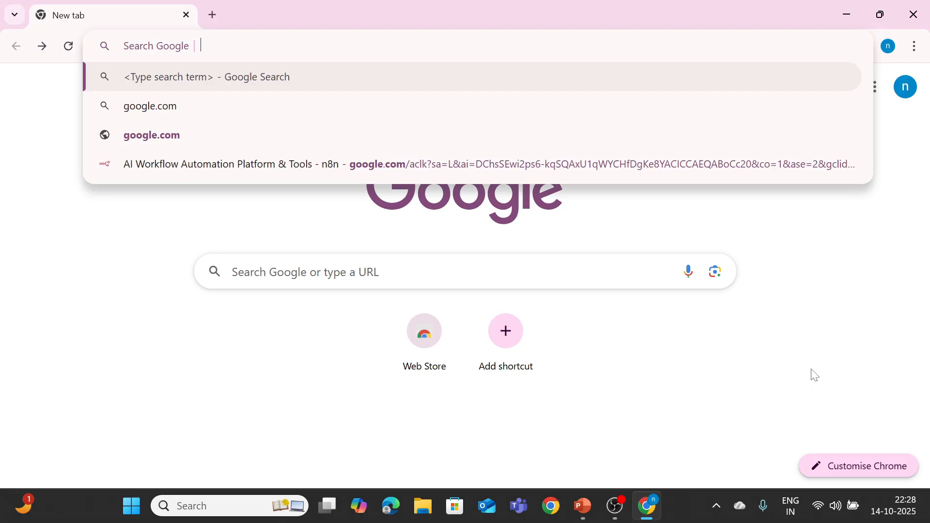
pyautogui.write('n8n.io')
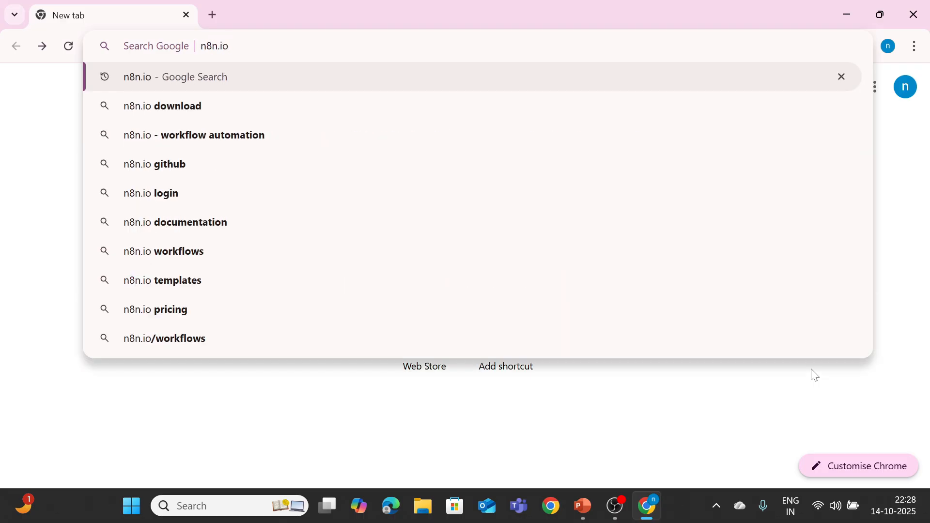
pyautogui.press('Return')
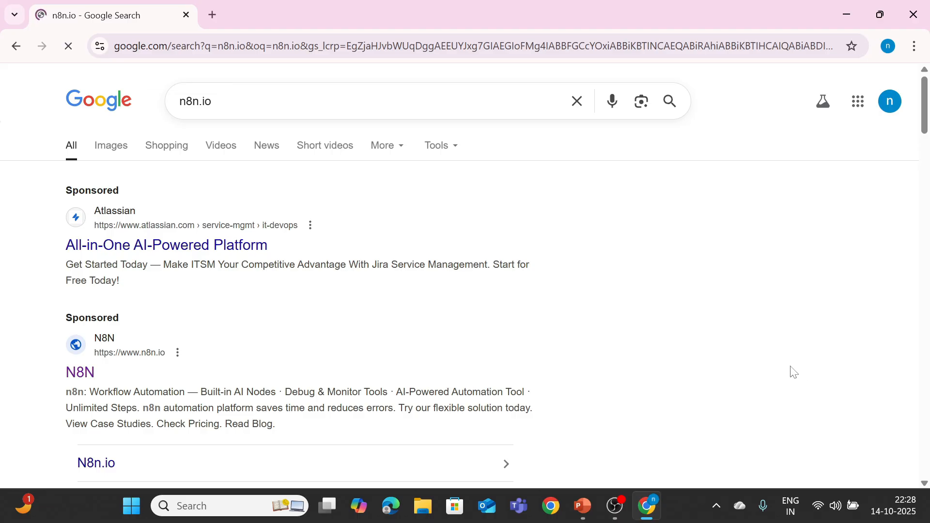
pyautogui.click(79, 381)
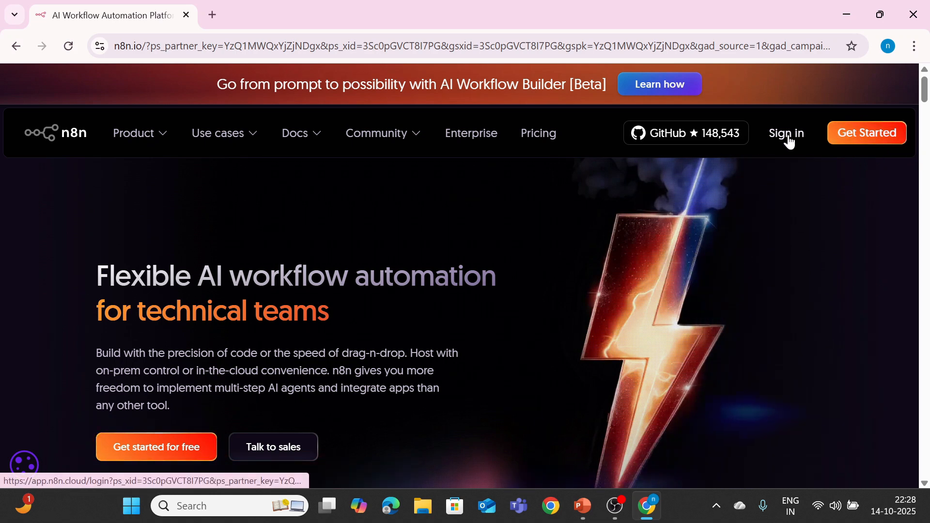
pyautogui.click(835, 140)
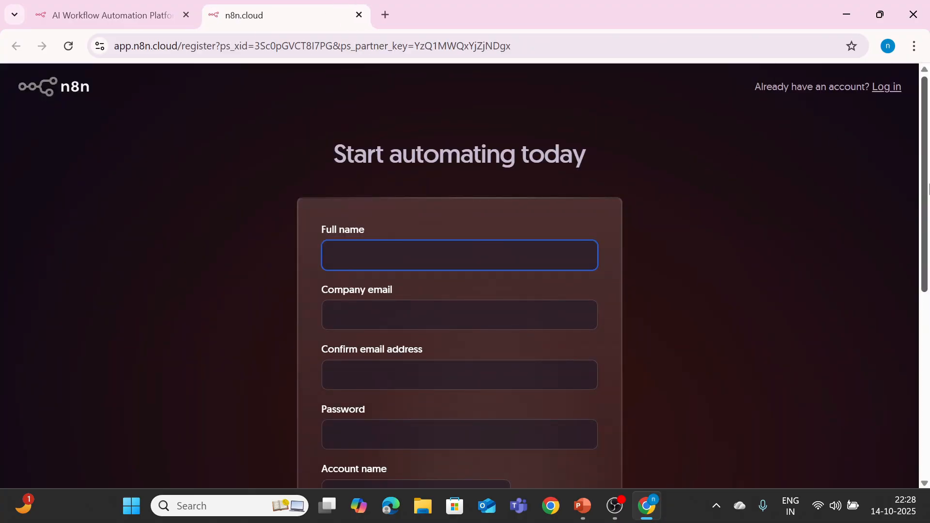
# Step: Enter the full name and the company email, then repeat the email in the confirmation field
pyautogui.scroll(-1, 929, 189)
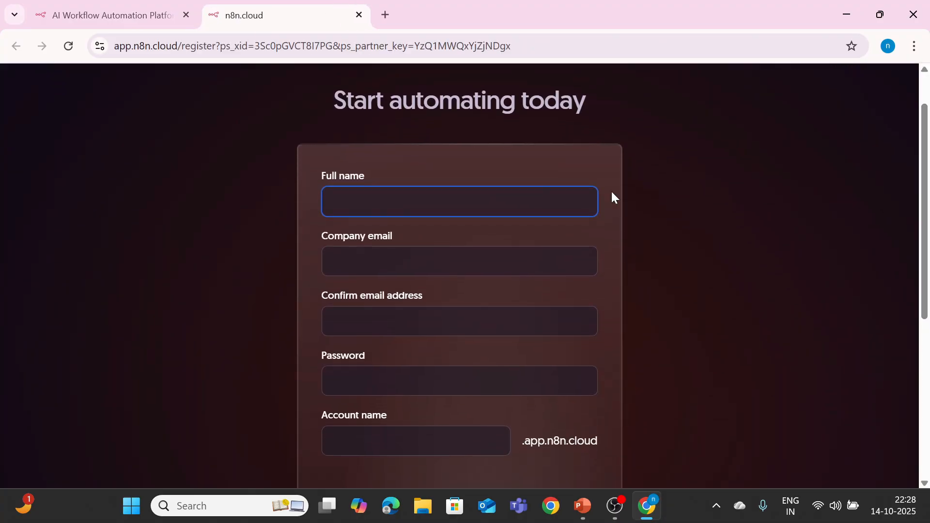
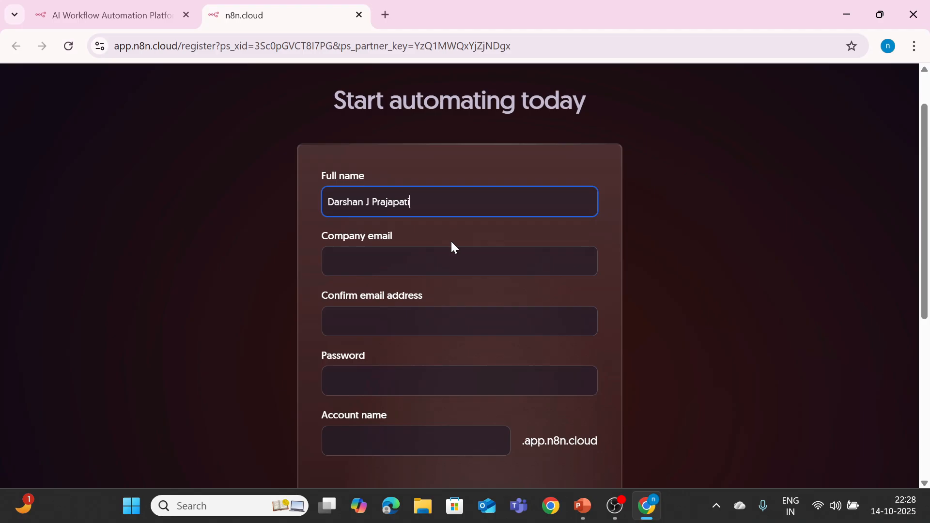
pyautogui.press('Tab')
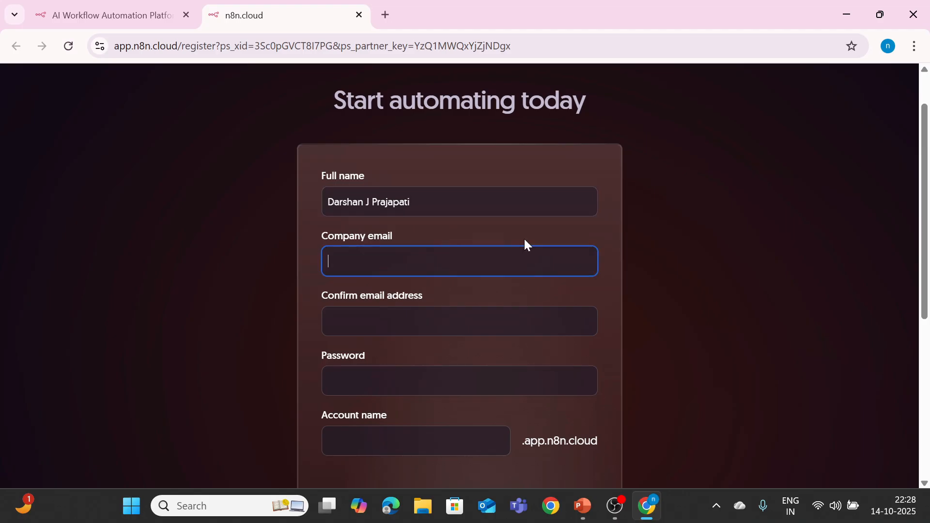
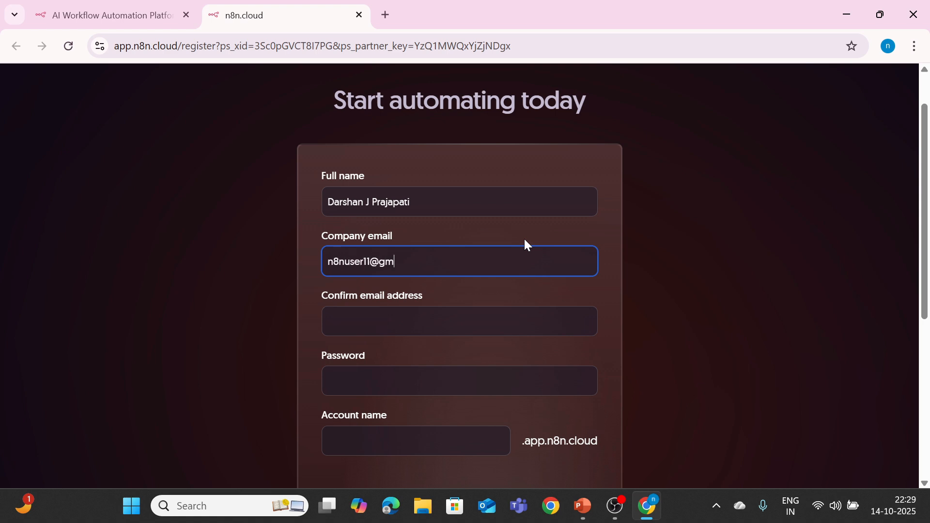
pyautogui.click(485, 321)
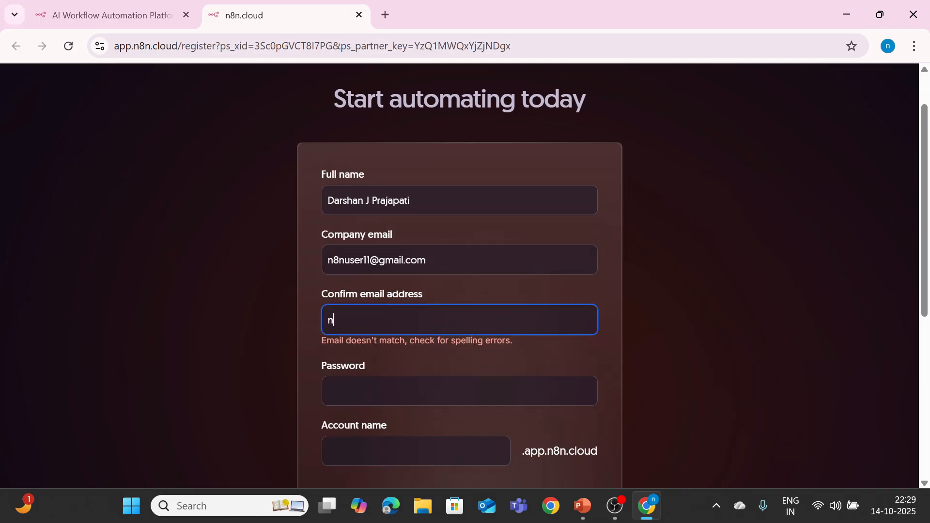
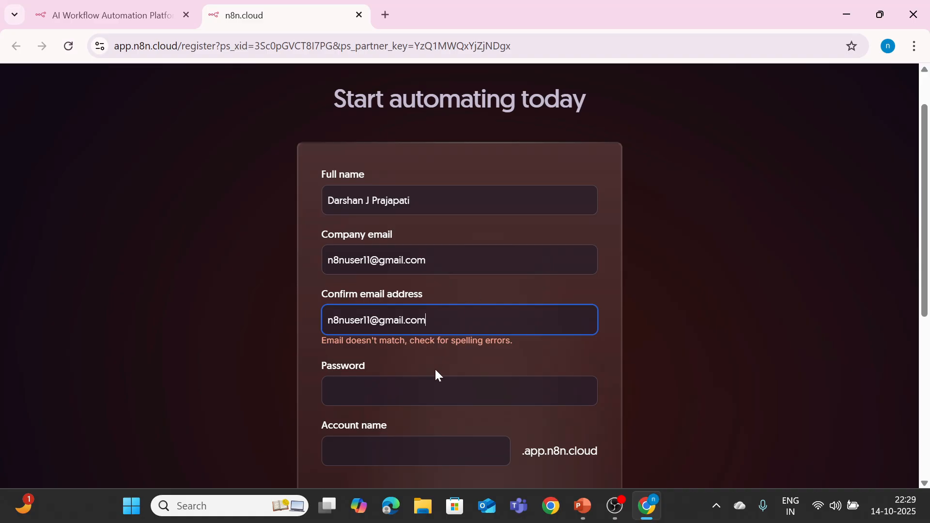
# Step: Set your own password and the workspace account name, opt into the newsletter, and start the free 14-day trial
pyautogui.press('Tab')
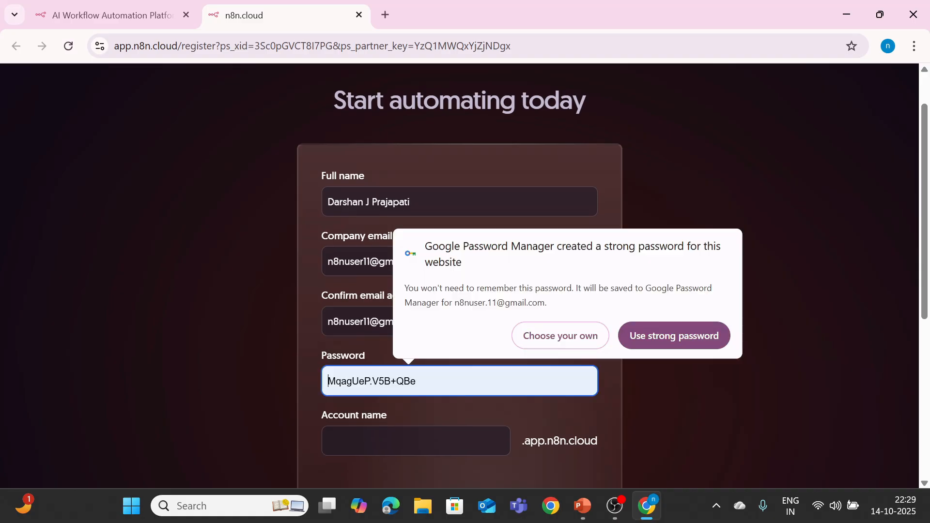
pyautogui.click(540, 338)
pyautogui.write('**********')
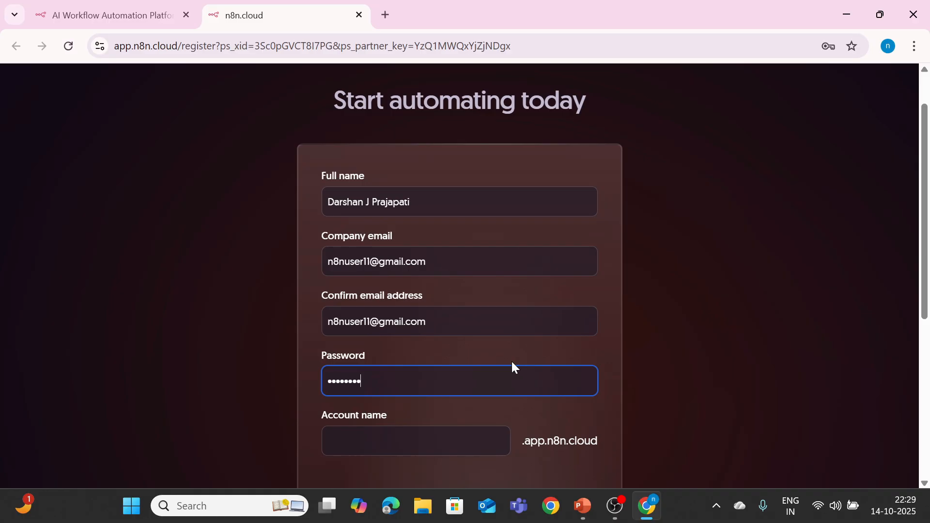
pyautogui.click(417, 430)
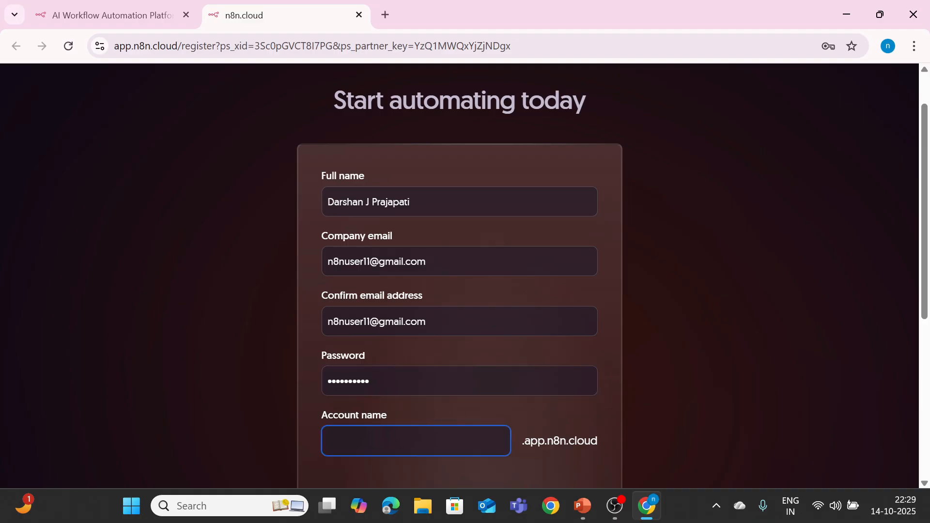
pyautogui.write('n8nuser30')
pyautogui.scroll(-5, 605, 345)
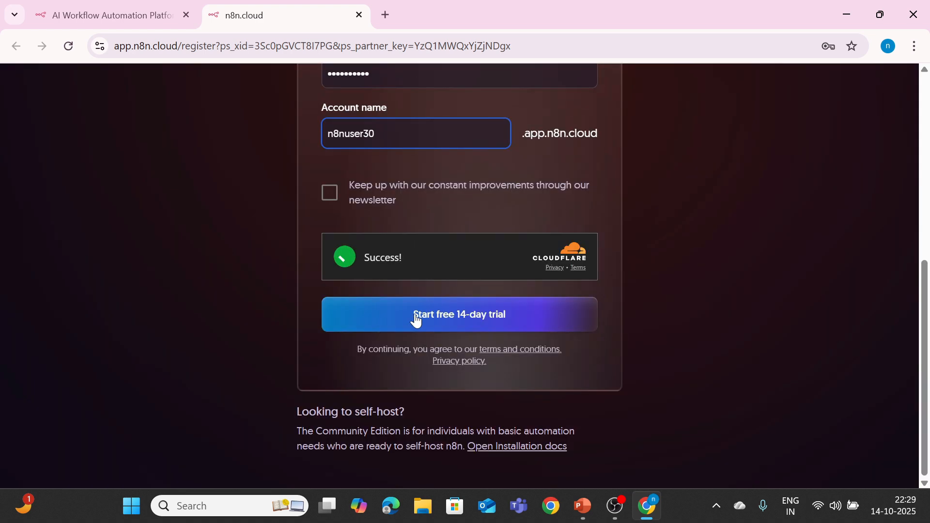
pyautogui.click(329, 196)
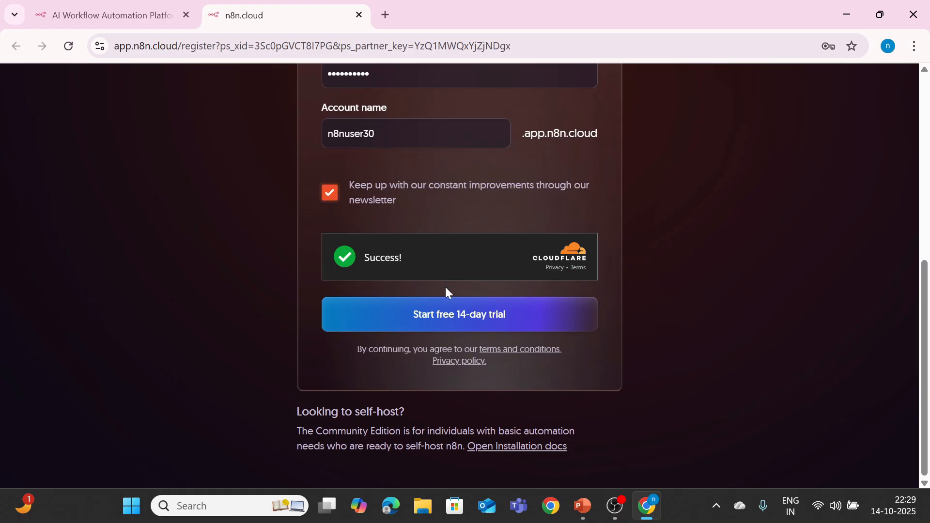
pyautogui.click(445, 319)
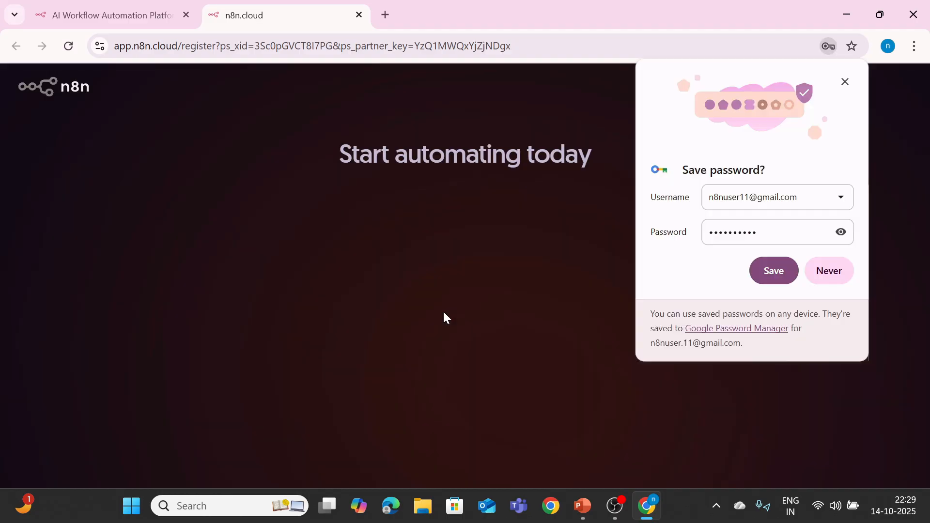
# Step: Decline Chrome's password save, then answer company size Only me and team IT
pyautogui.click(838, 271)
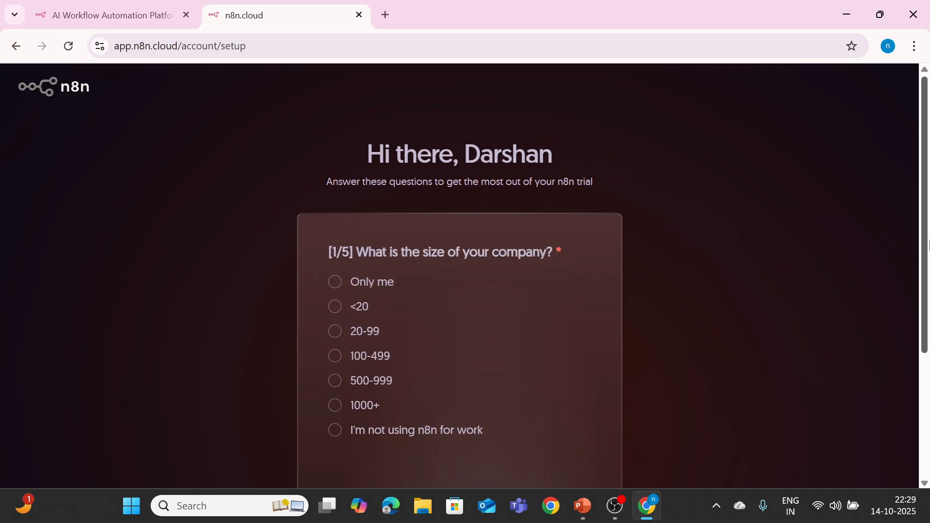
pyautogui.moveTo(928, 254); pyautogui.dragTo(922, 305)
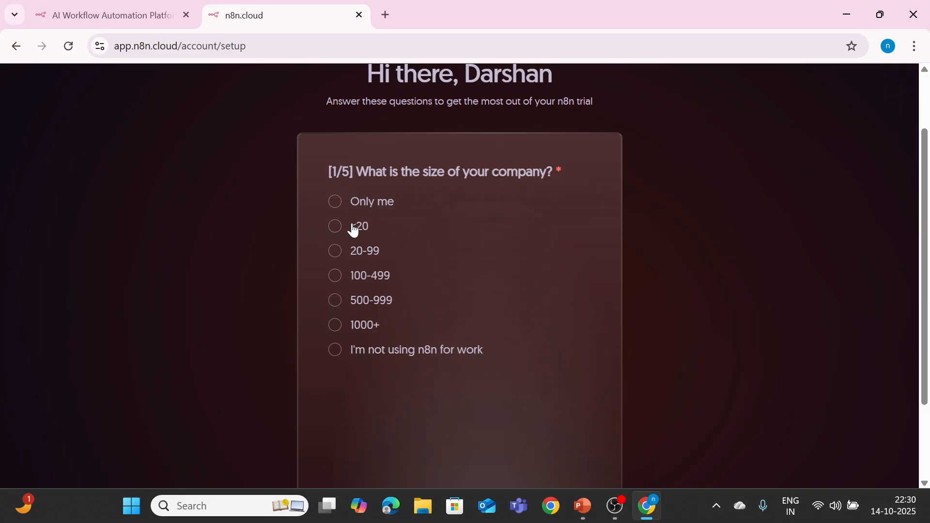
pyautogui.click(337, 210)
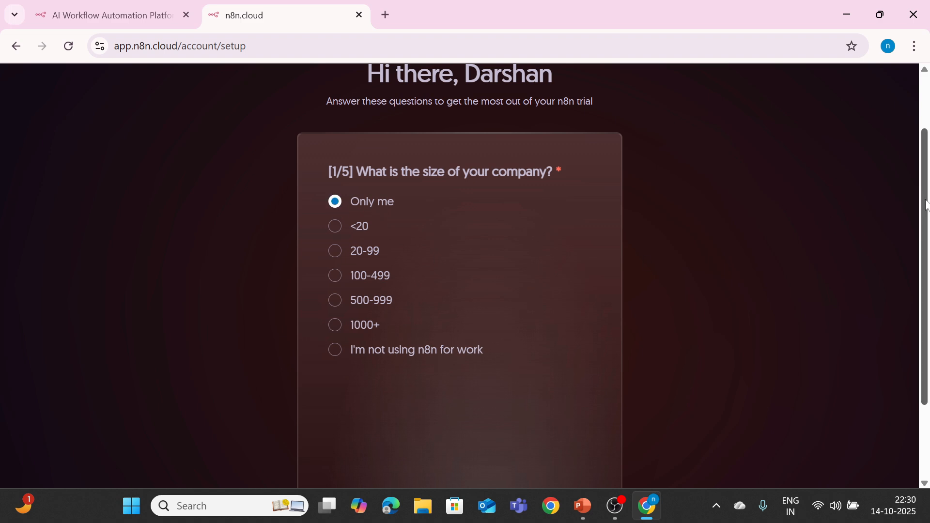
pyautogui.scroll(-2, 527, 296)
pyautogui.click(437, 423)
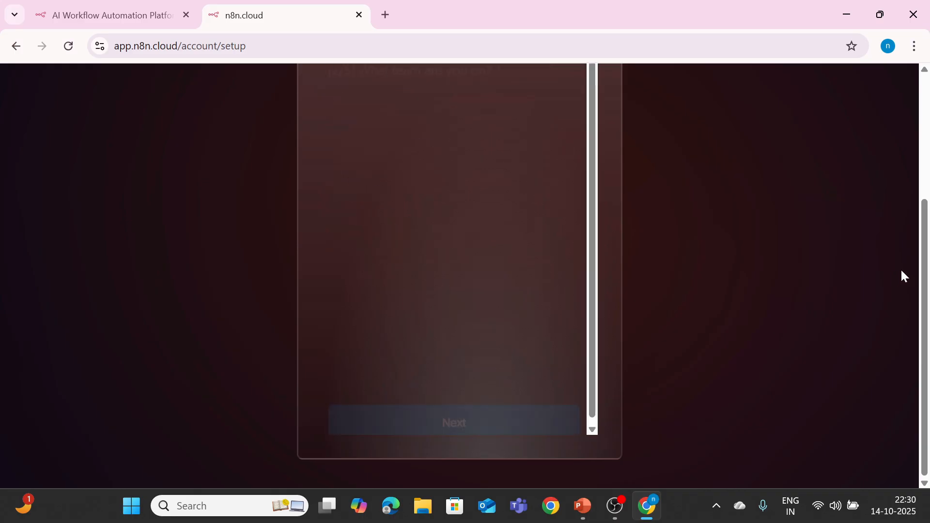
pyautogui.moveTo(928, 300); pyautogui.dragTo(929, 284)
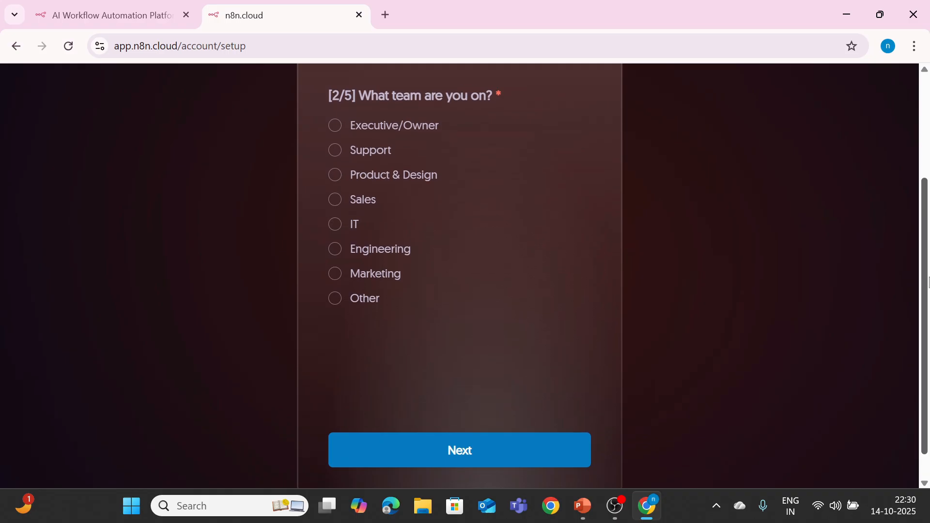
pyautogui.click(334, 227)
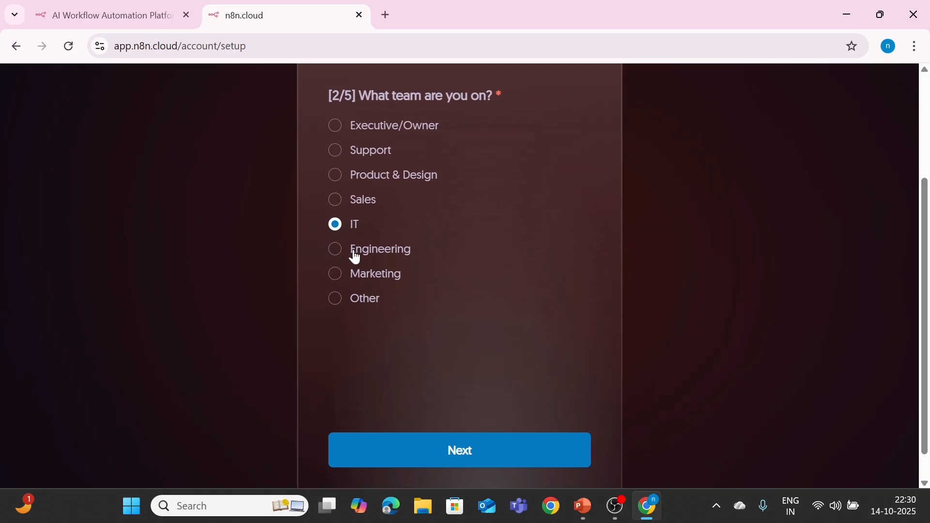
pyautogui.click(406, 455)
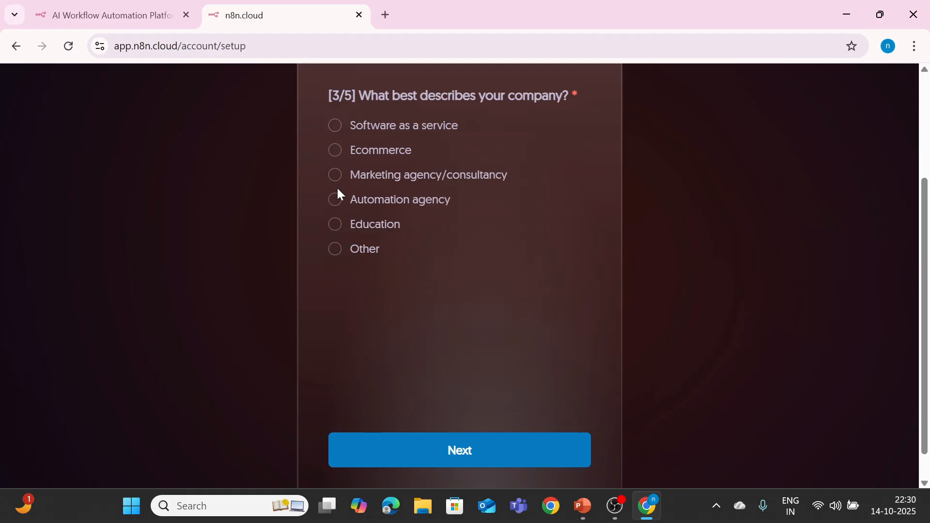
# Step: Answer Automation agency, Configuring API authentication plus Setting up a webhook, and Friend / Word of mouth
pyautogui.click(337, 205)
pyautogui.click(441, 458)
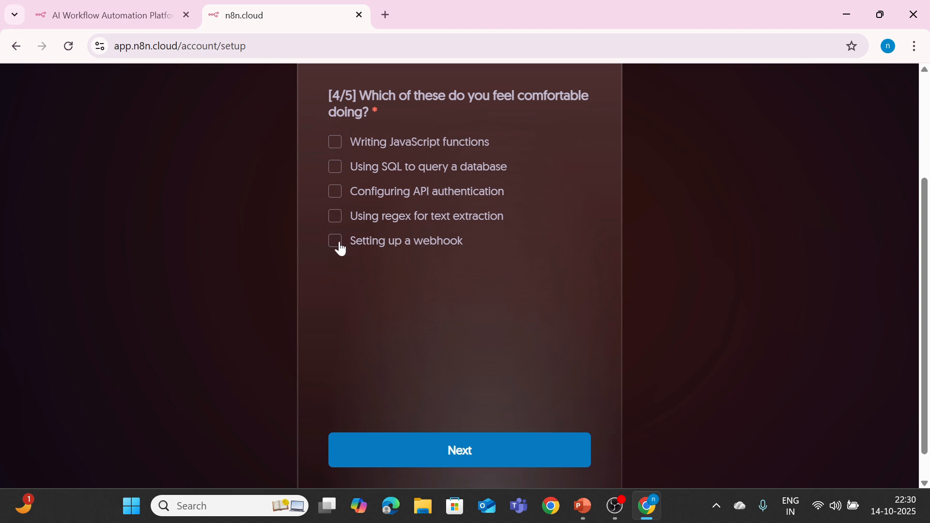
pyautogui.click(336, 194)
pyautogui.click(334, 243)
pyautogui.click(410, 446)
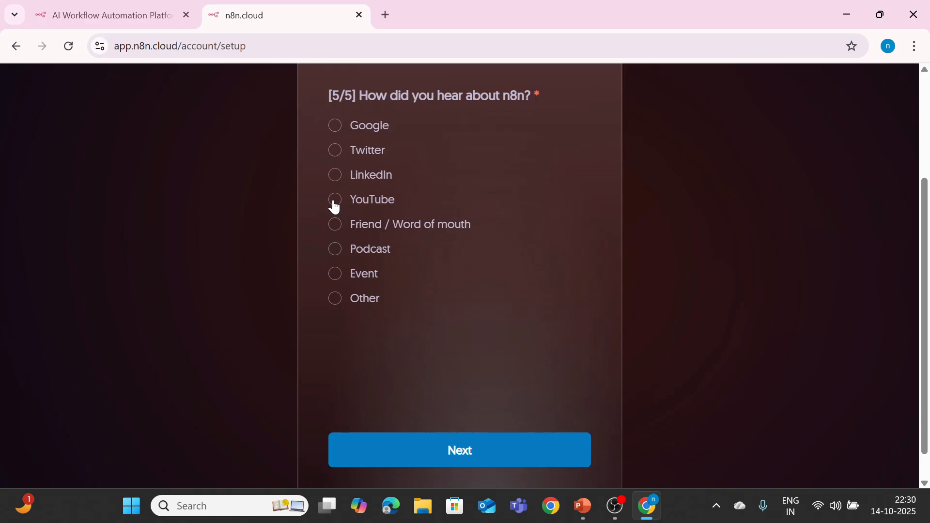
pyautogui.click(334, 225)
pyautogui.click(389, 447)
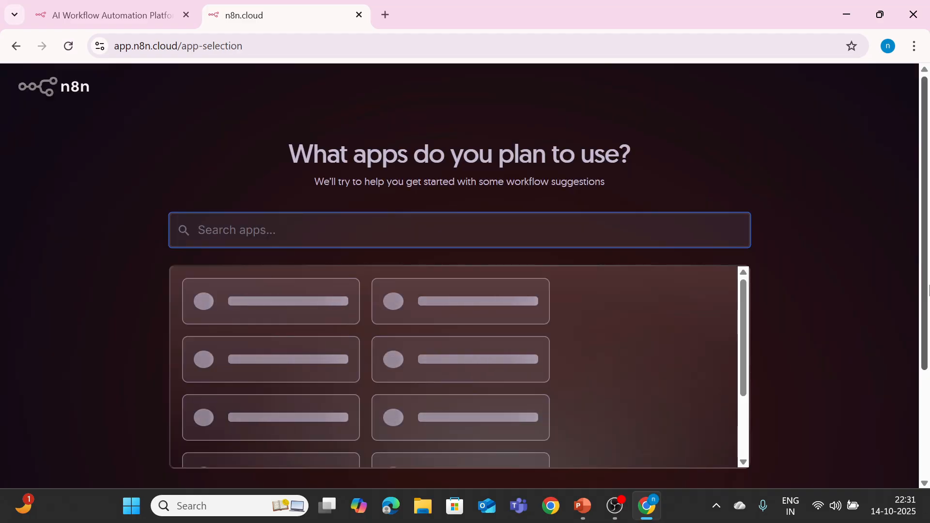
# Step: Select the Slack, AI Agent, HTTP Request, Google Sheets and OpenAI tiles, then continue
pyautogui.moveTo(929, 285); pyautogui.dragTo(929, 316)
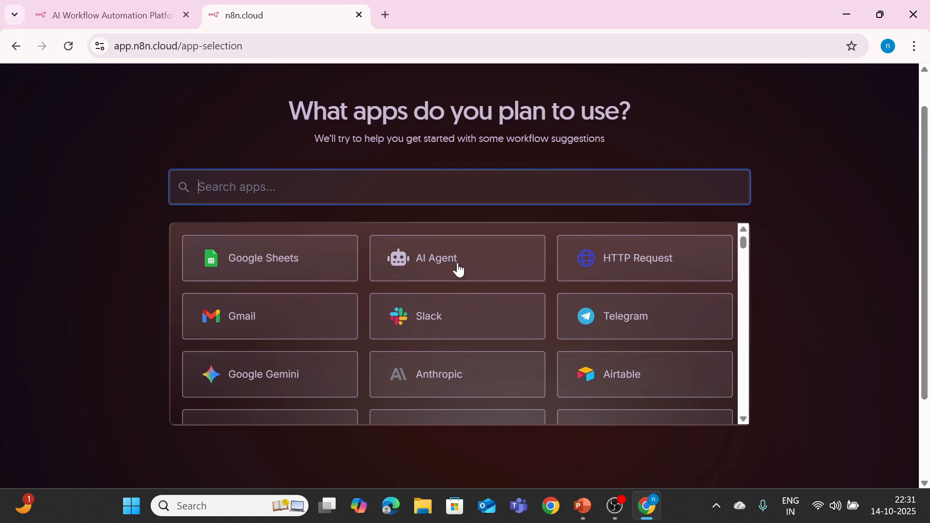
pyautogui.click(429, 315)
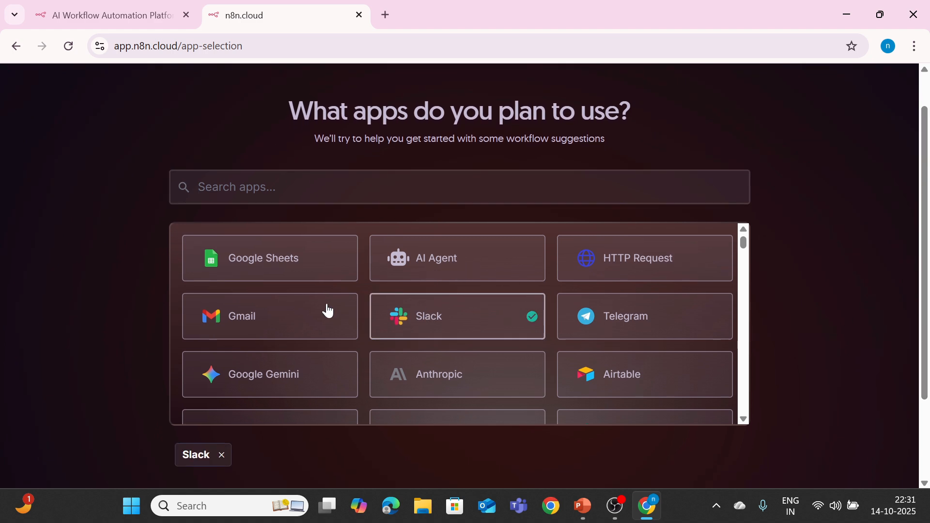
pyautogui.click(383, 258)
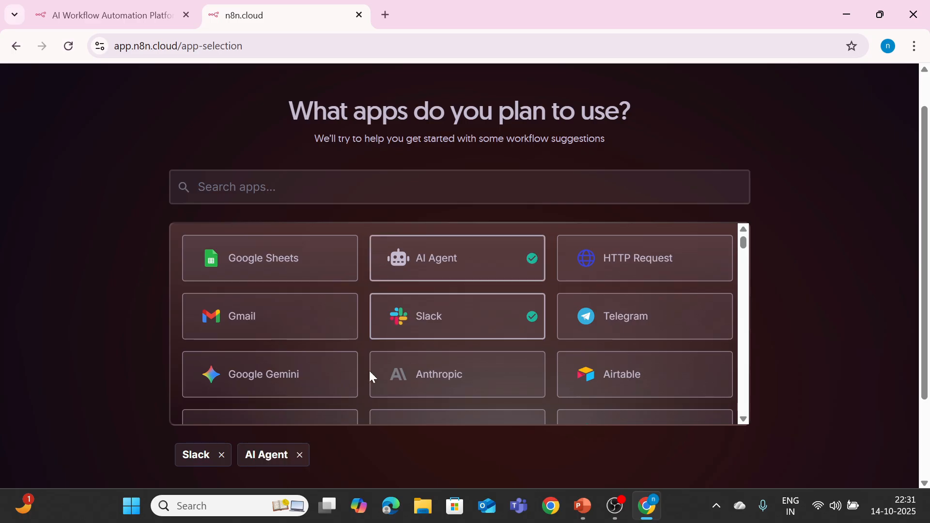
pyautogui.click(622, 258)
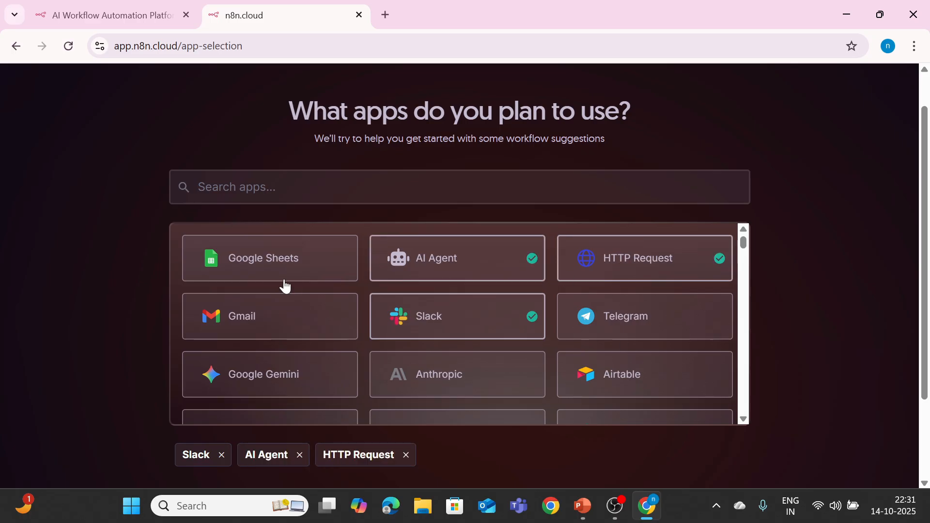
pyautogui.click(274, 266)
pyautogui.moveTo(746, 240); pyautogui.dragTo(745, 259)
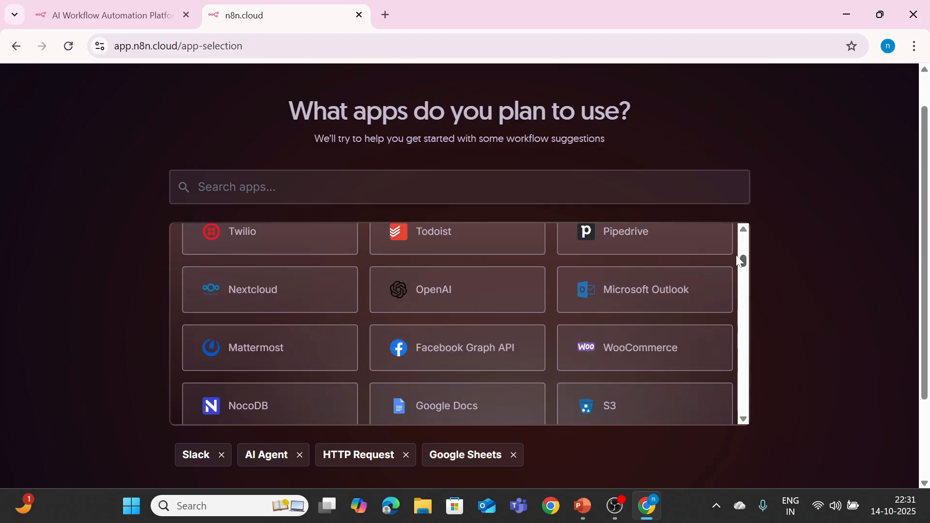
pyautogui.click(488, 290)
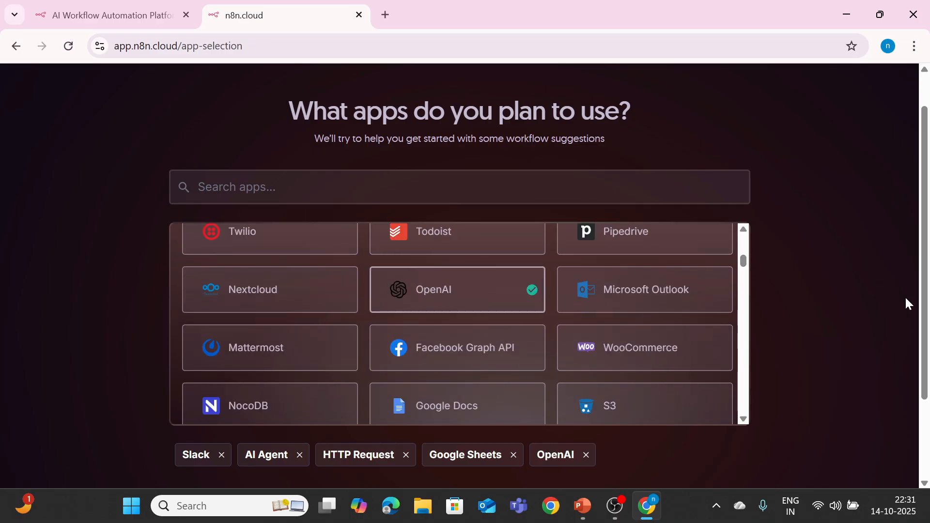
pyautogui.moveTo(925, 323); pyautogui.dragTo(822, 429)
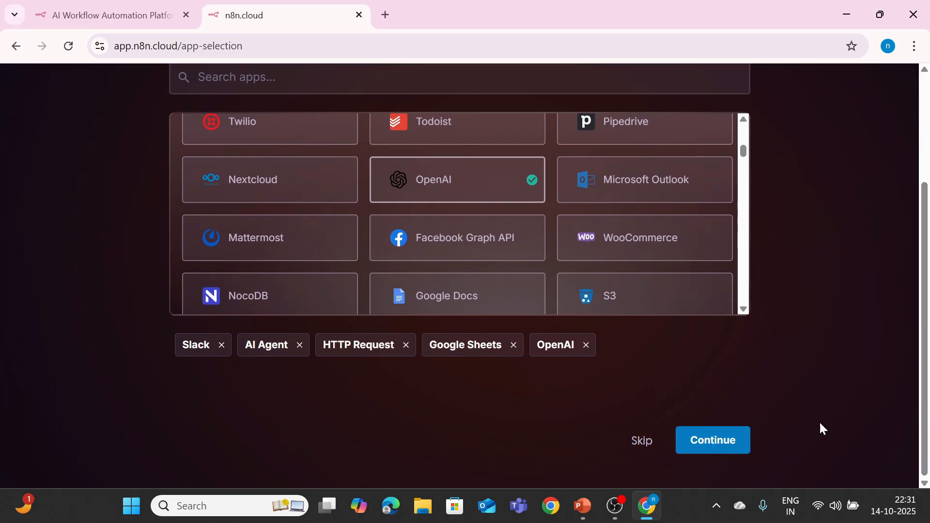
pyautogui.click(694, 442)
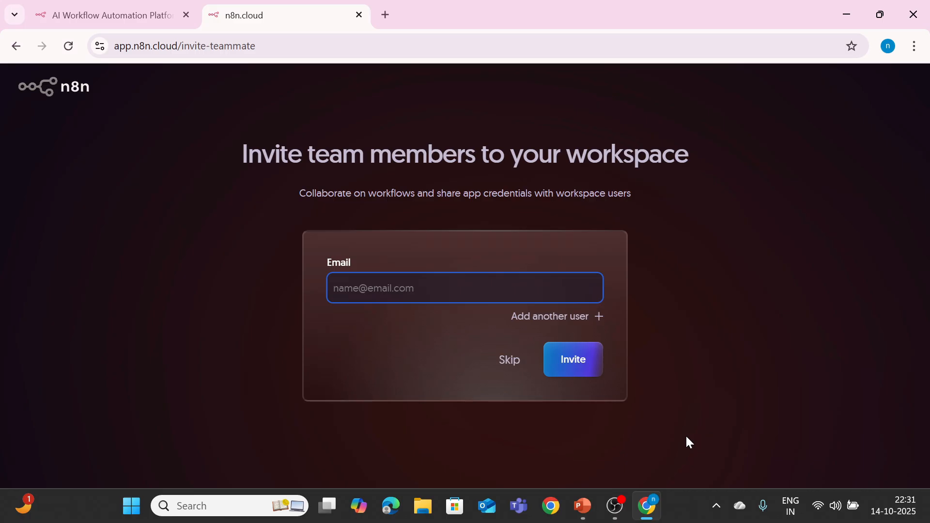
# Step: Skip team invites, choose Start automating, and start a blank 'My workflow' from scratch
pyautogui.click(502, 364)
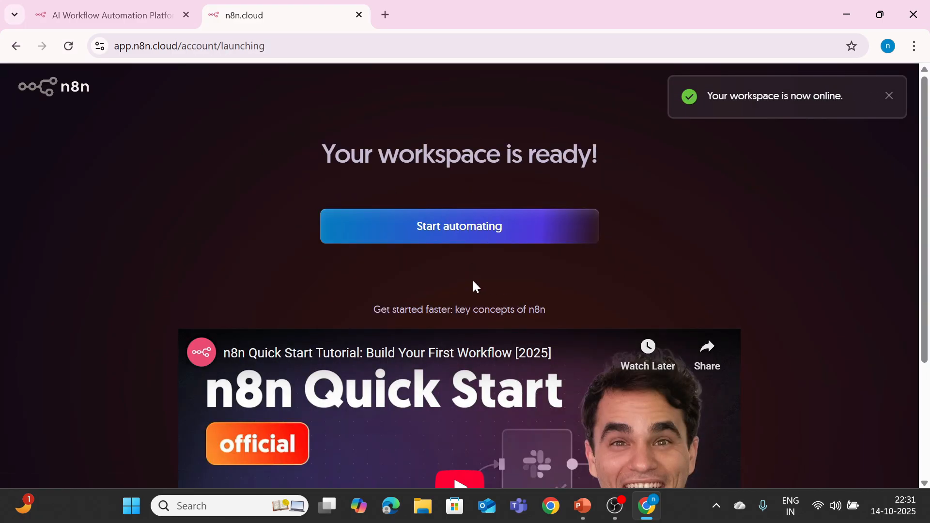
pyautogui.click(460, 232)
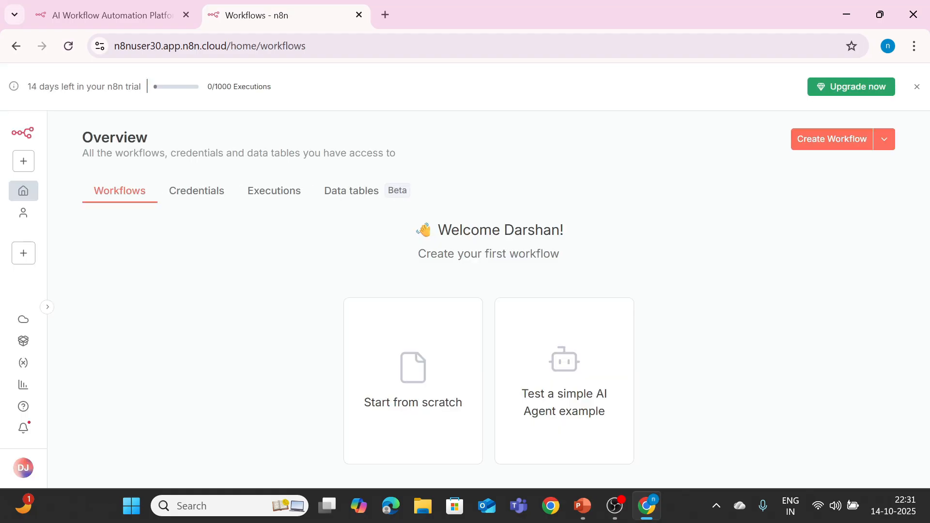
pyautogui.click(408, 383)
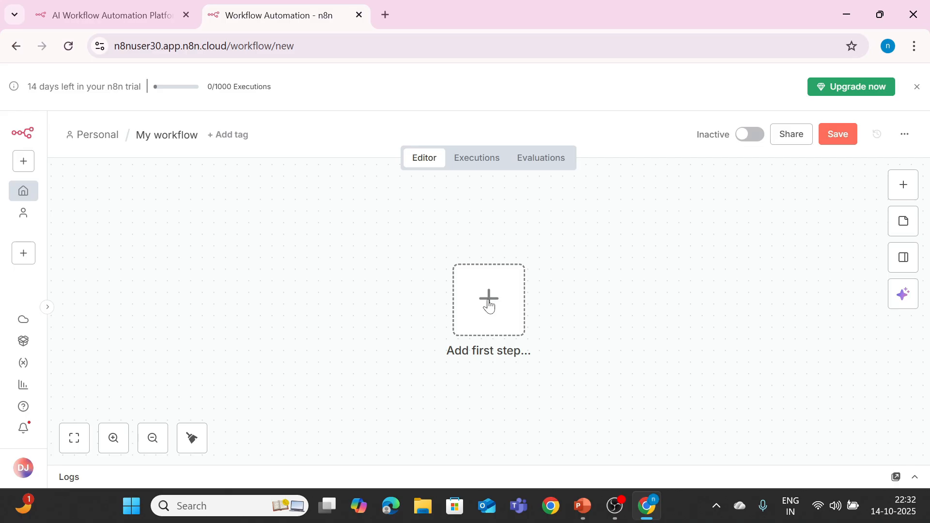
# Step: Add a Slack Trigger with the On any event option as the workflow's first step
pyautogui.click(489, 304)
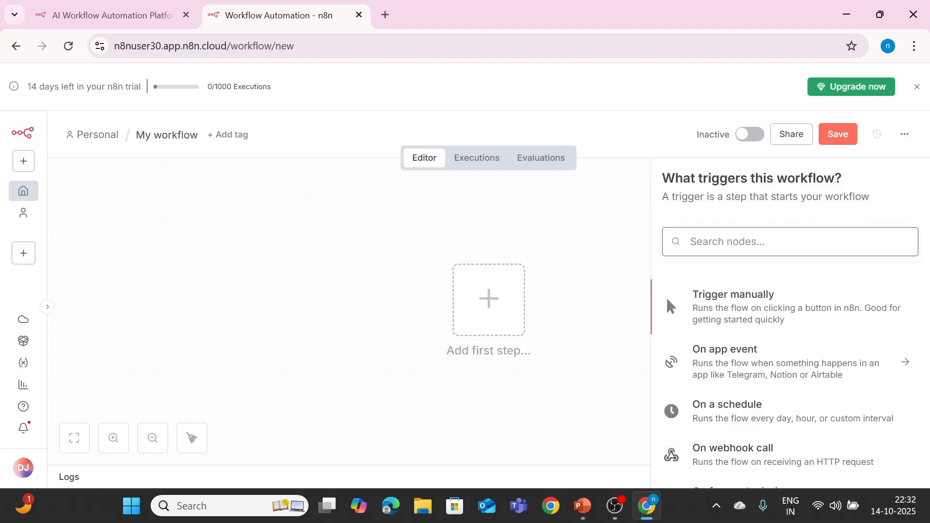
pyautogui.write('sla')
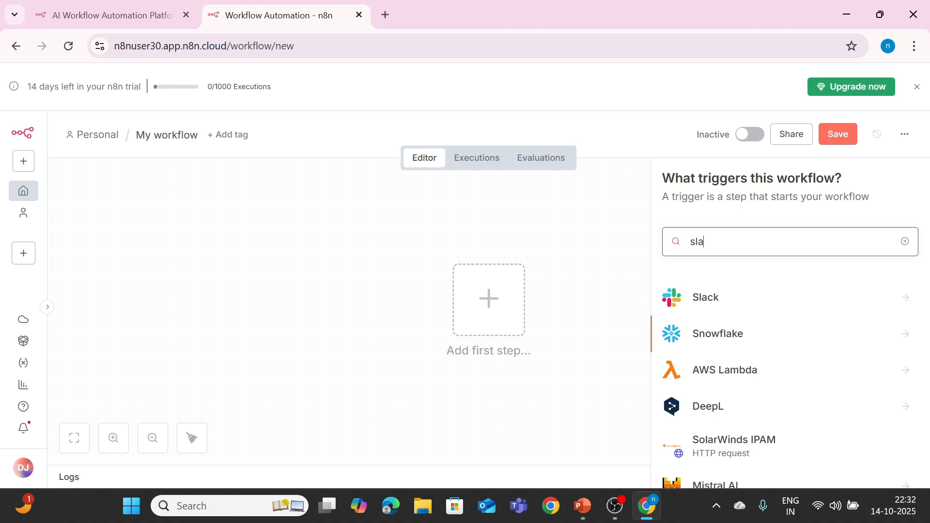
pyautogui.click(719, 302)
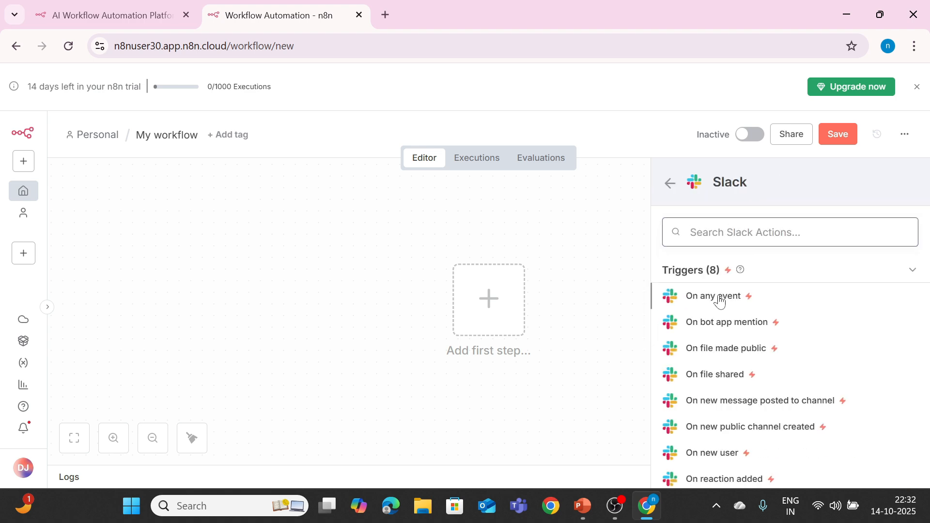
pyautogui.click(719, 302)
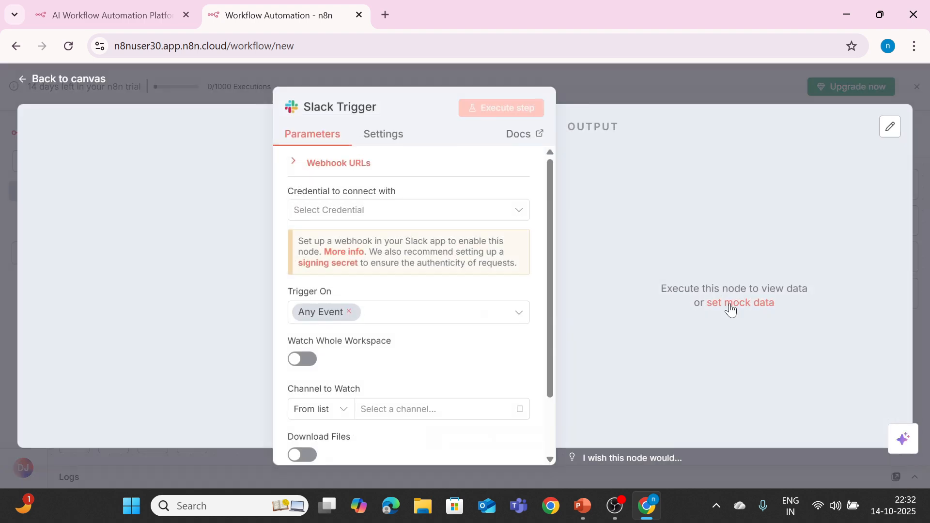
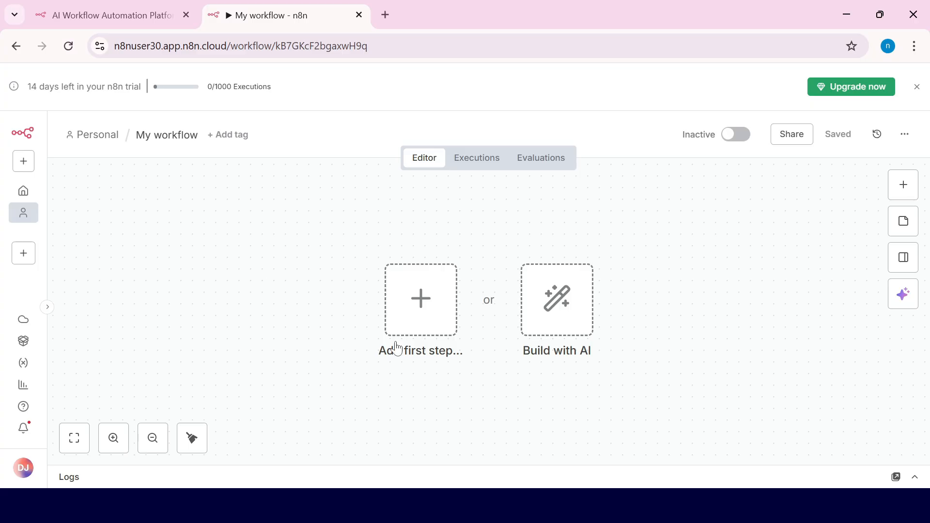
# Step: Add an On chat message trigger as the first step of 'My workflow'
pyautogui.click(408, 318)
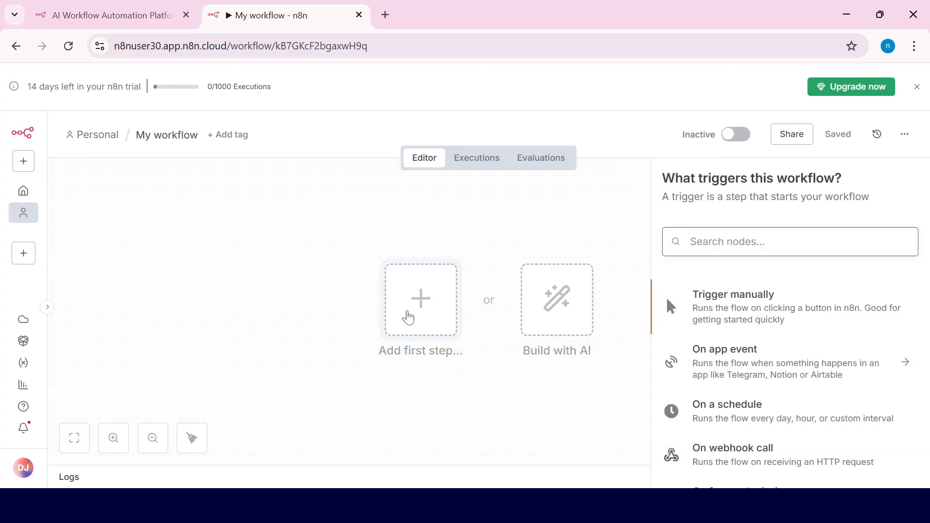
pyautogui.scroll(-5, 845, 328)
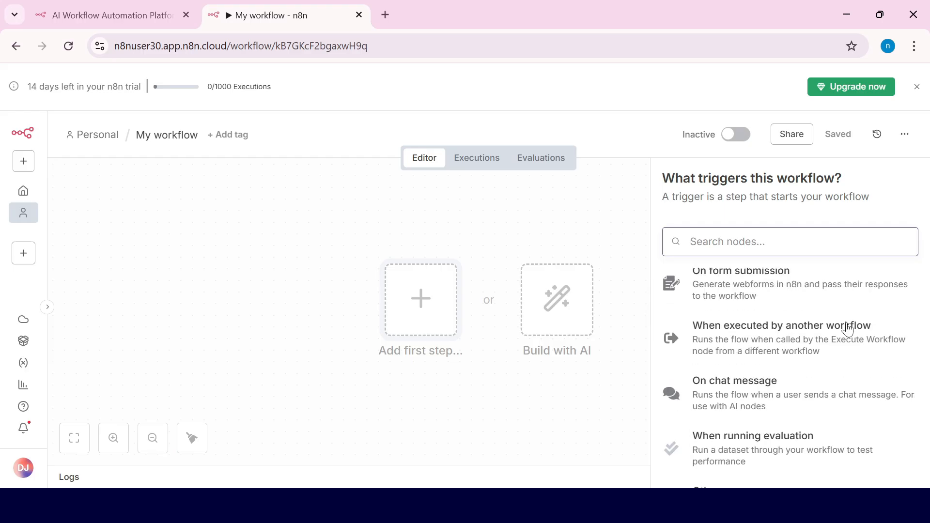
pyautogui.click(717, 396)
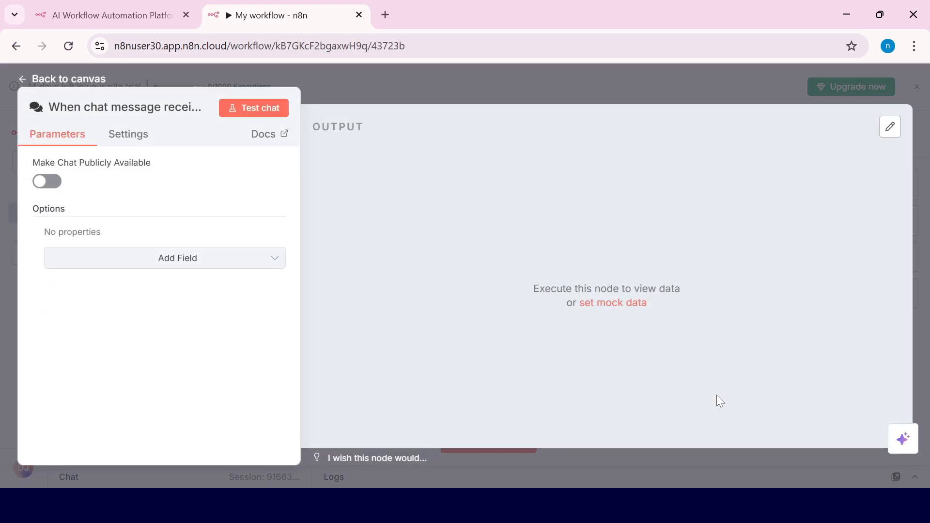
pyautogui.click(86, 82)
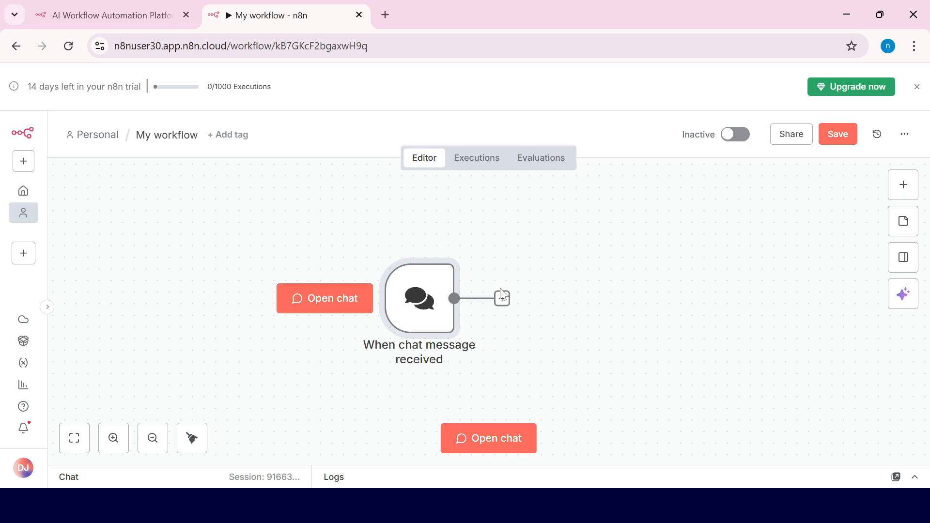
# Step: Connect an AI Agent node after the When chat message received trigger
pyautogui.click(503, 299)
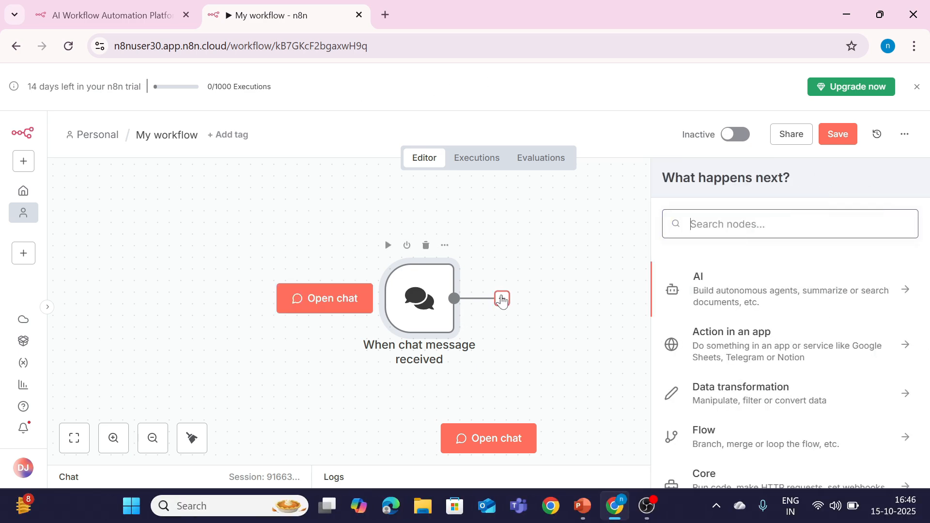
pyautogui.click(771, 300)
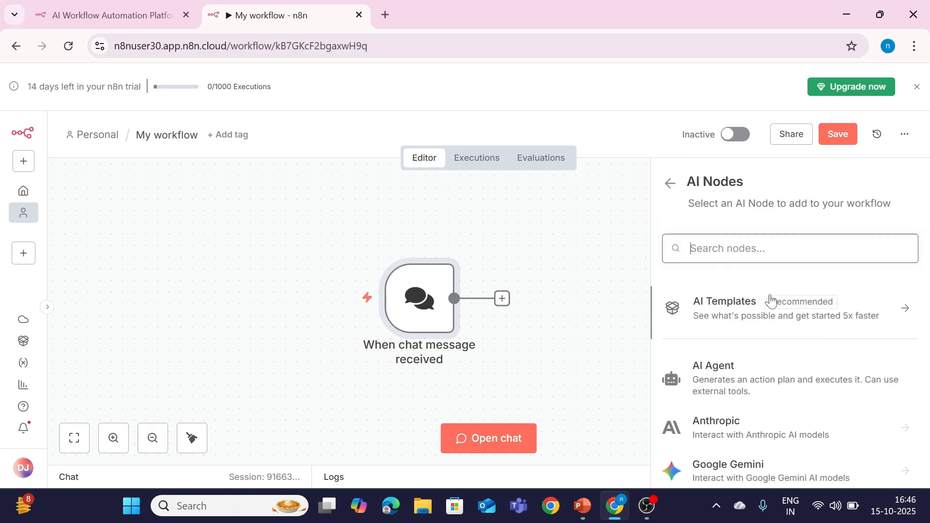
pyautogui.click(721, 377)
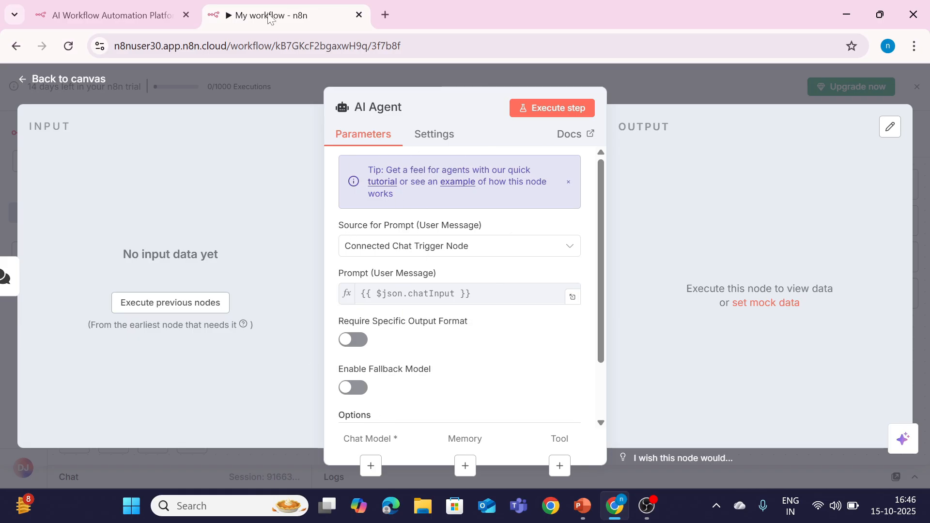
pyautogui.click(43, 79)
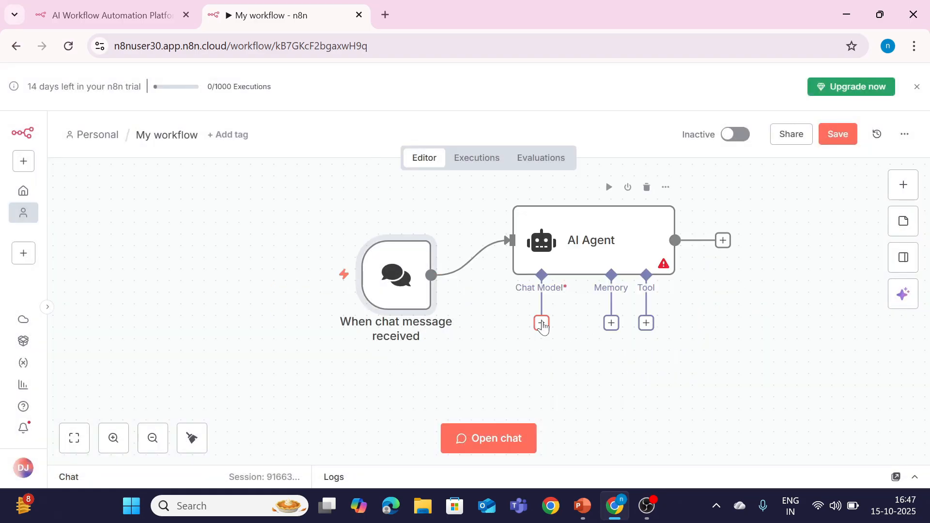
# Step: Attach an OpenAI Chat Model (gpt-4.1-mini) to the agent using n8n free OpenAI API credits
pyautogui.click(543, 325)
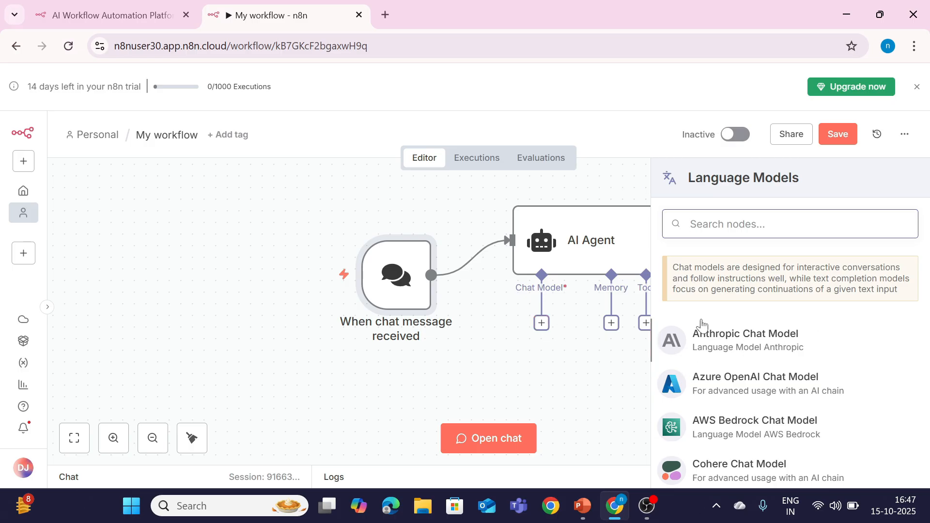
pyautogui.scroll(-5, 733, 360)
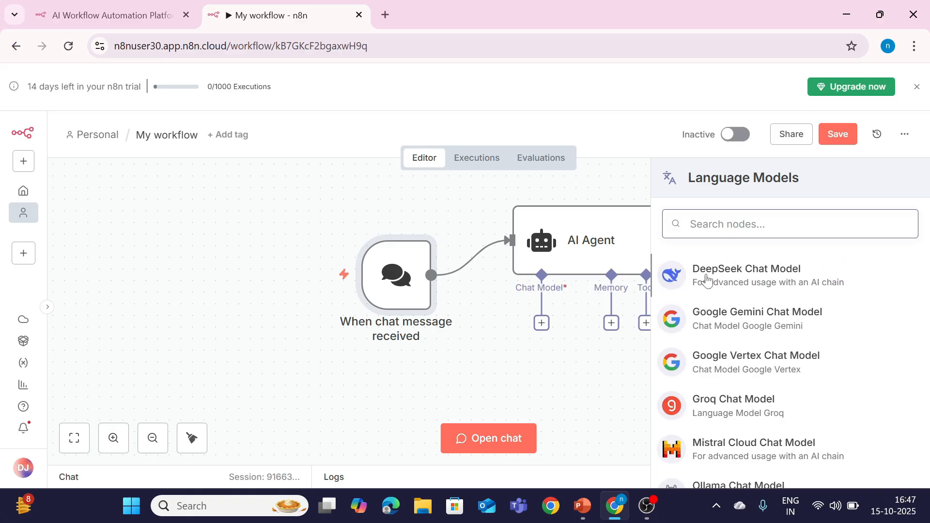
pyautogui.scroll(-5, 727, 388)
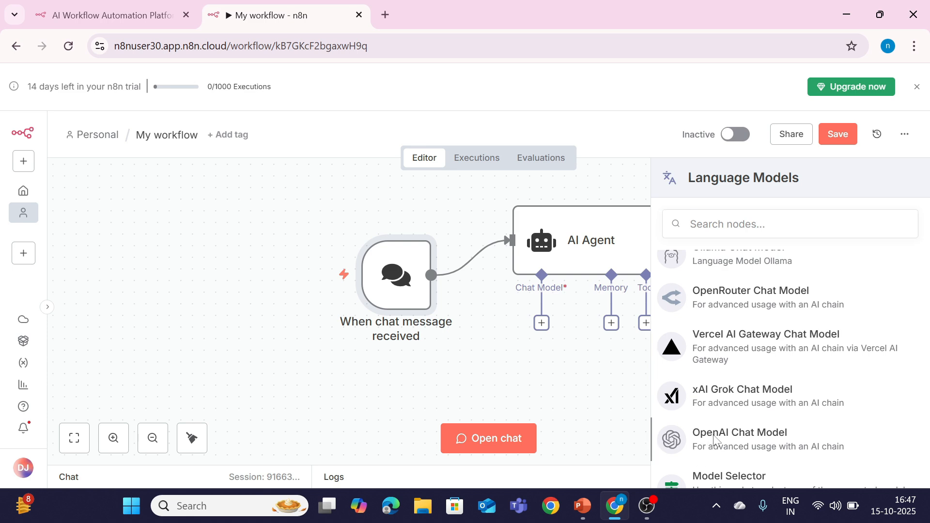
pyautogui.click(710, 440)
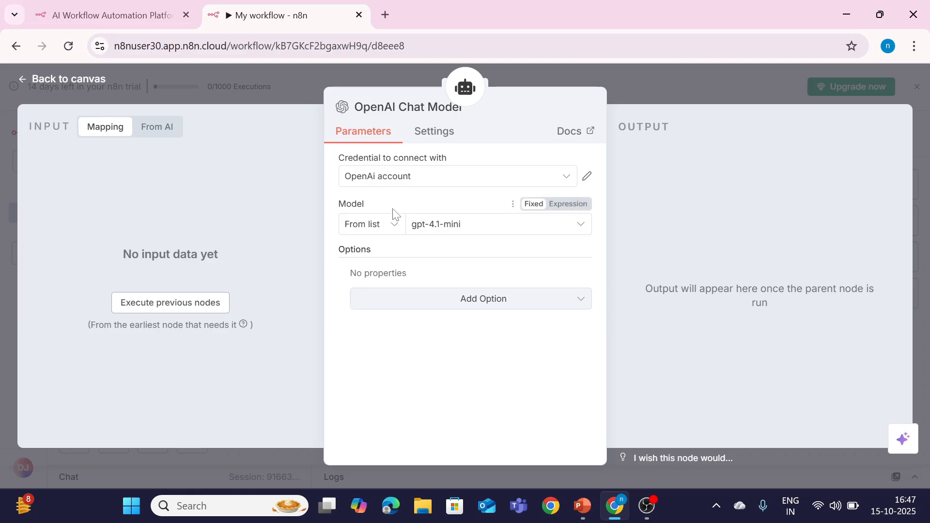
pyautogui.click(413, 181)
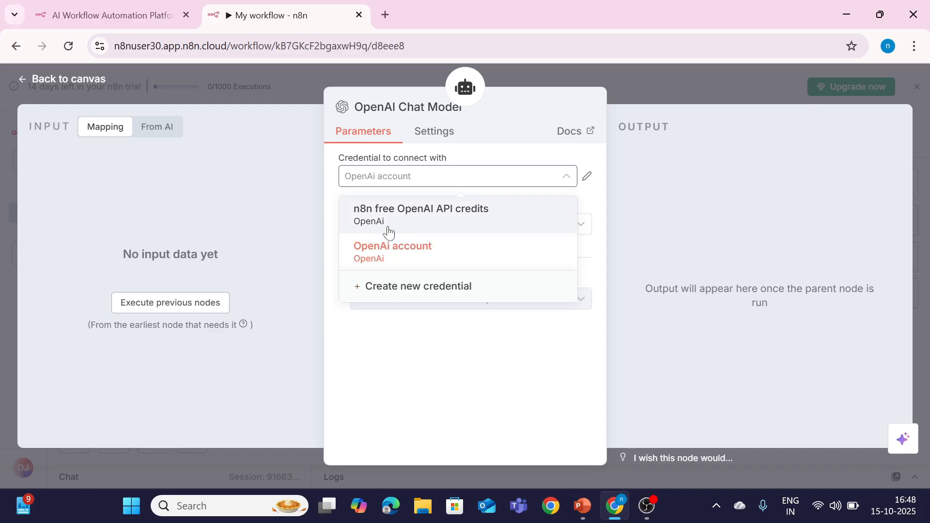
pyautogui.click(412, 234)
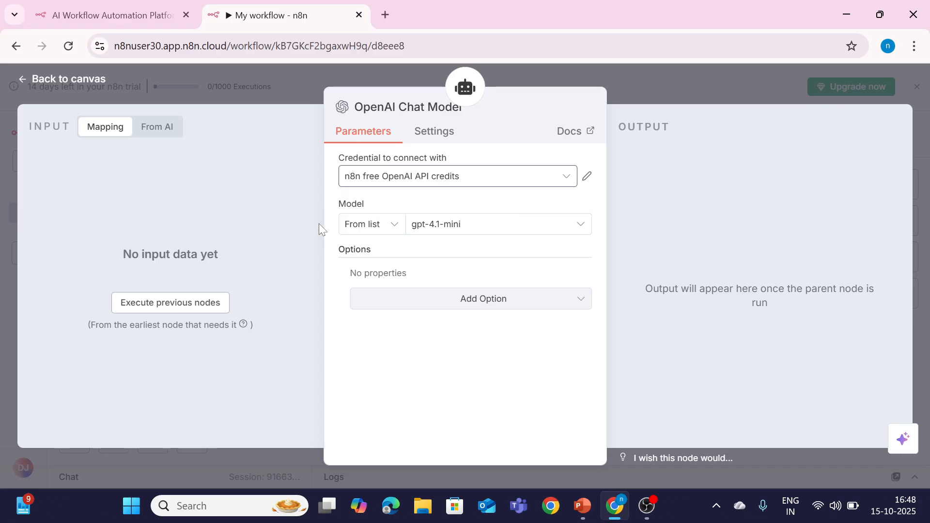
# Step: Send 'hello' in the test chat, get the agent's greeting reply, then close the chat panel
pyautogui.click(56, 83)
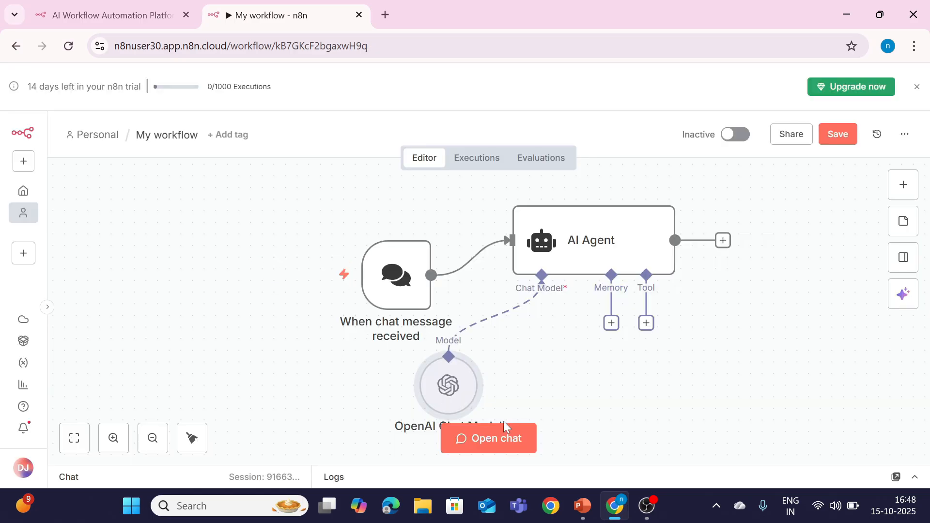
pyautogui.click(486, 447)
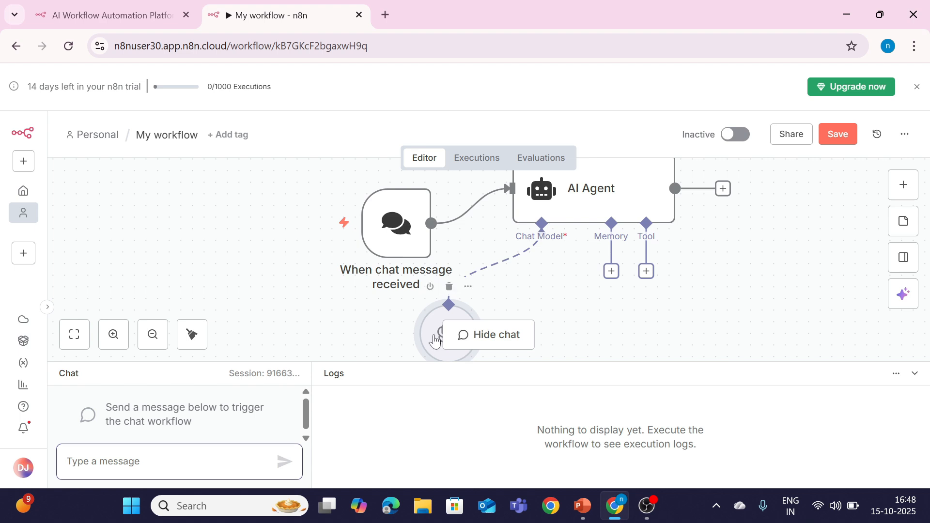
pyautogui.write('hello')
pyautogui.press('Return')
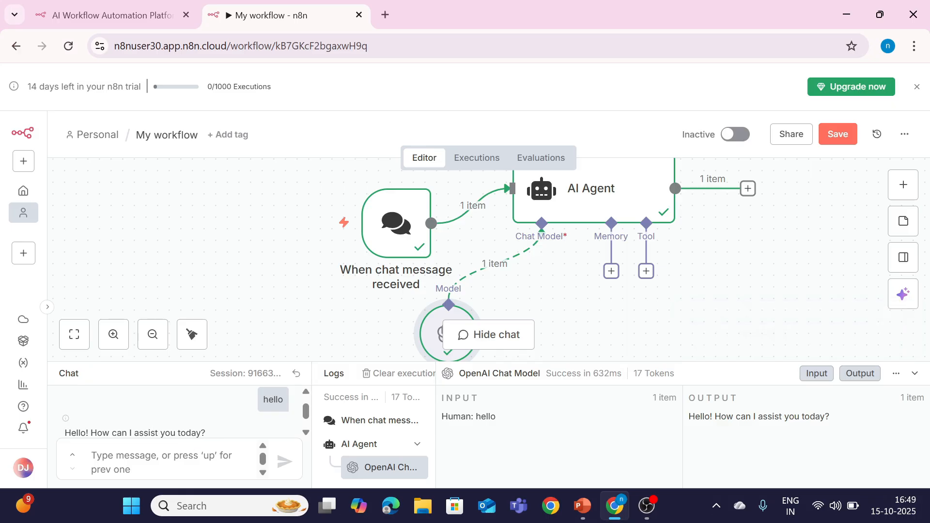
pyautogui.click(915, 374)
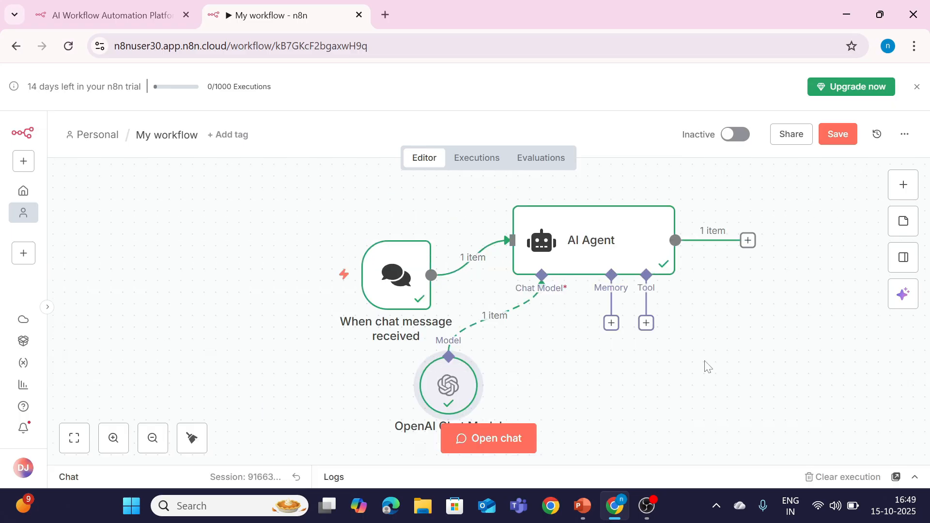
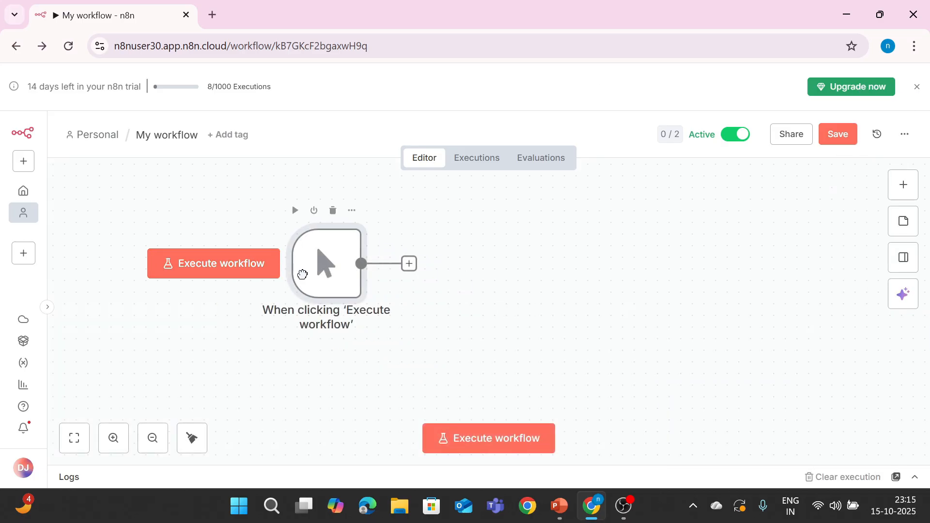
# Step: Add an Edit Fields (Set) node after the manual trigger
pyautogui.click(374, 253)
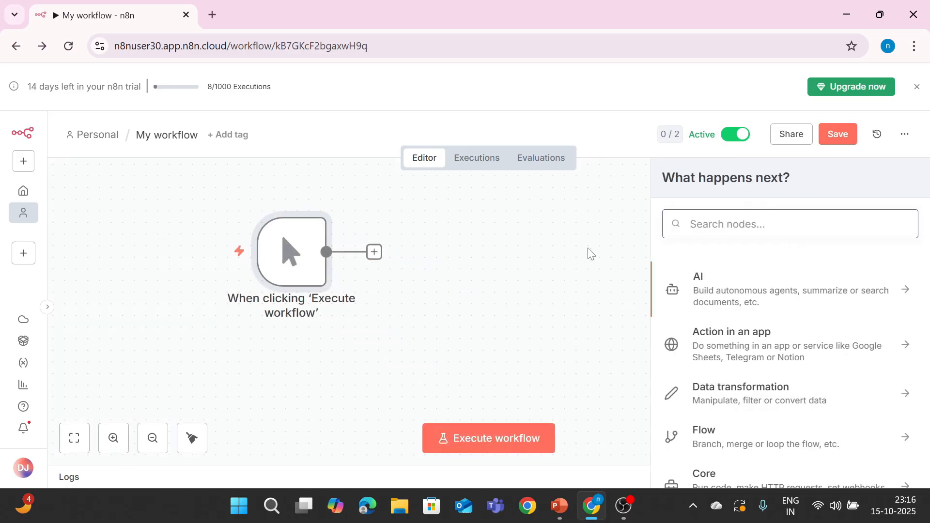
pyautogui.write('set')
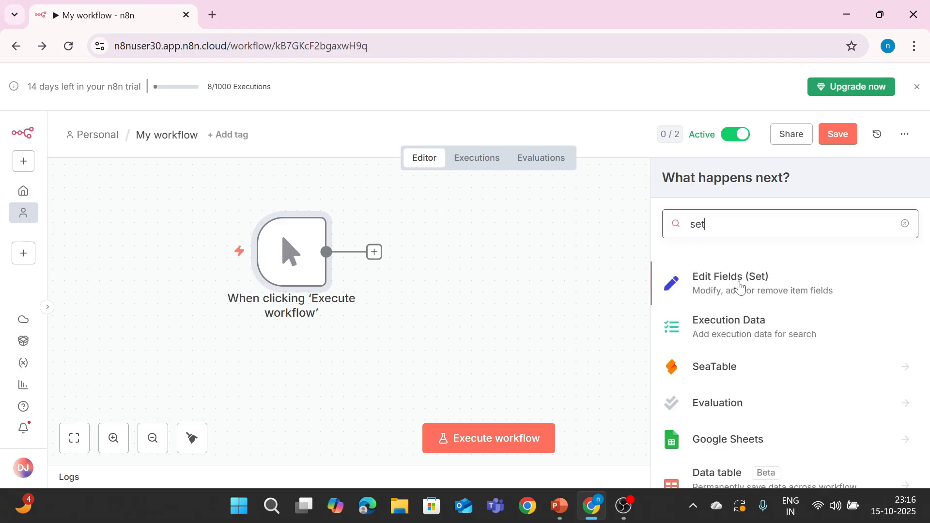
pyautogui.moveTo(742, 289); pyautogui.dragTo(393, 240)
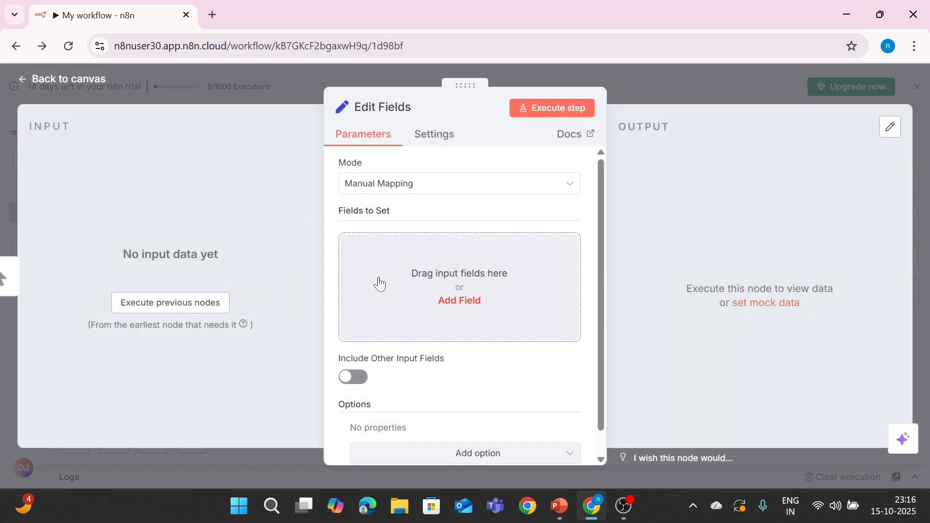
# Step: Set field 'message' to 'Manual Execution Done Successfully!' and run the step successfully
pyautogui.click(456, 303)
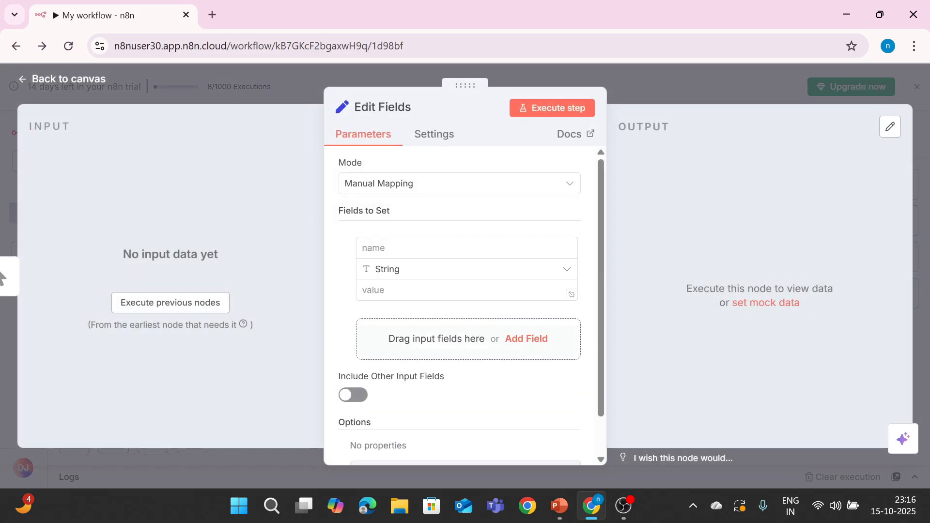
pyautogui.click(363, 248)
pyautogui.write('message')
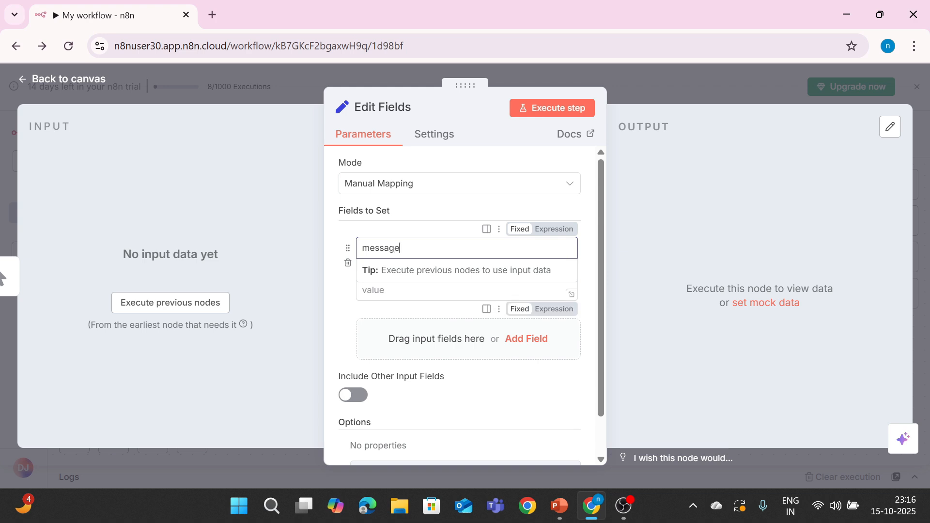
pyautogui.click(533, 291)
pyautogui.write('Manual Execution Done Successfully!')
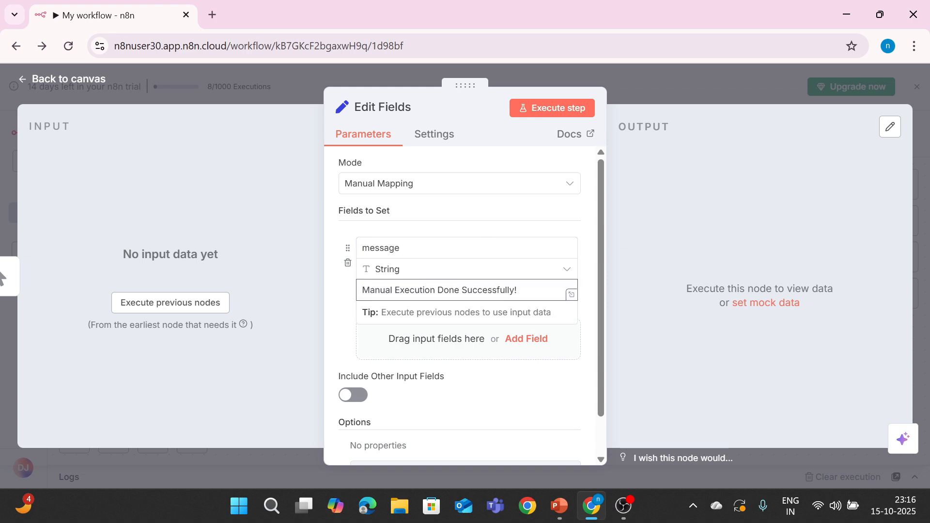
pyautogui.click(538, 108)
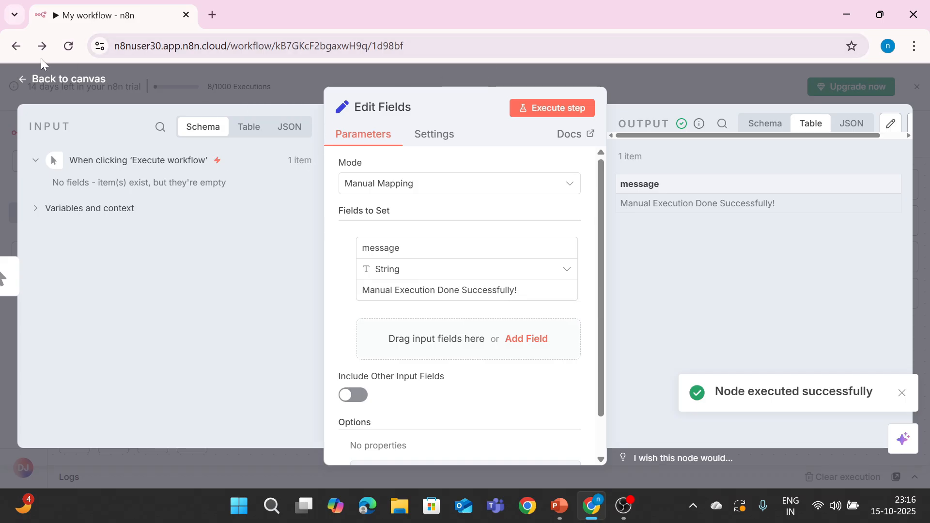
pyautogui.click(32, 83)
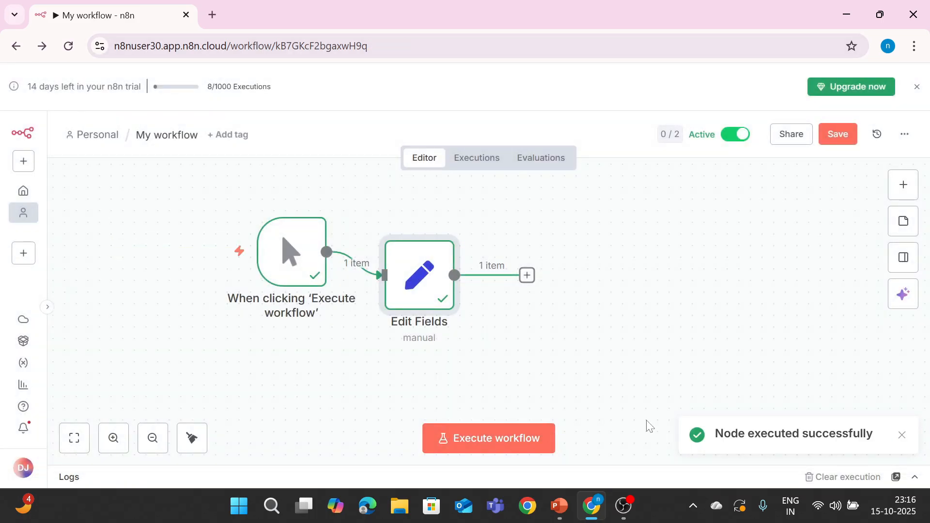
# Step: Check the manual run's output in the Logs panel, then return to the workflow editor
pyautogui.click(915, 473)
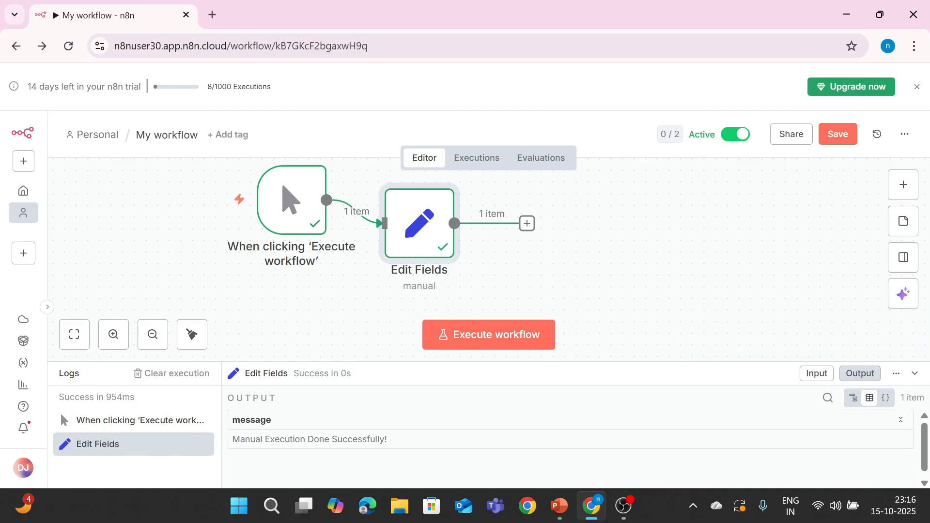
pyautogui.moveTo(200, 206)
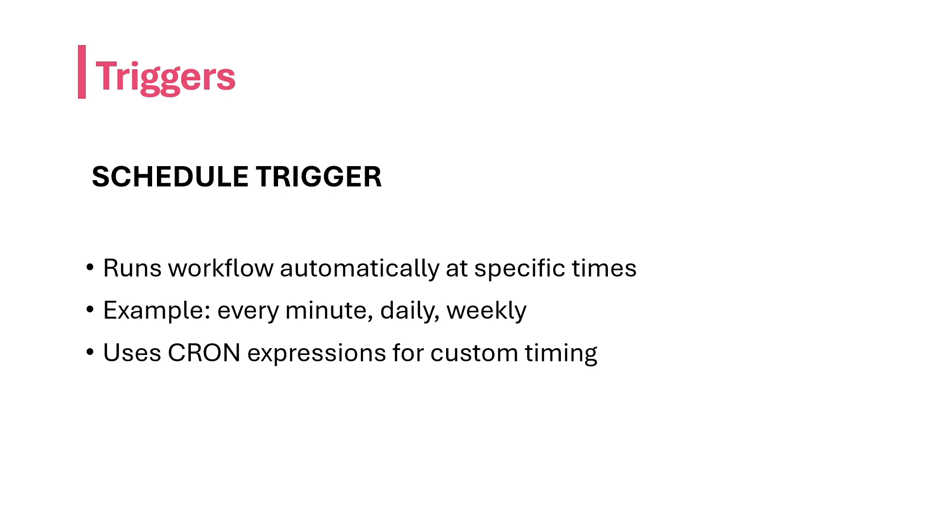
pyautogui.hotkey('alt', 'Tab')
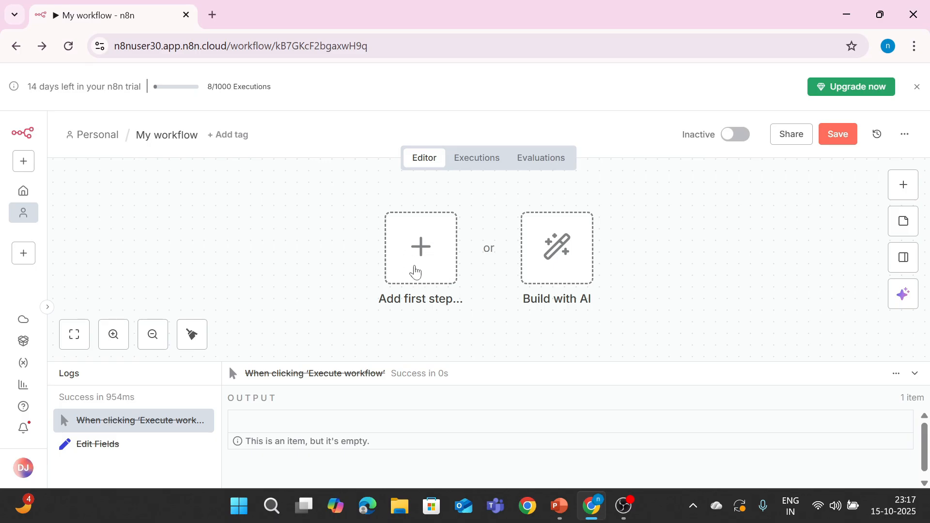
# Step: Add a Schedule Trigger as the first step with a Minutes interval of 1
pyautogui.click(417, 271)
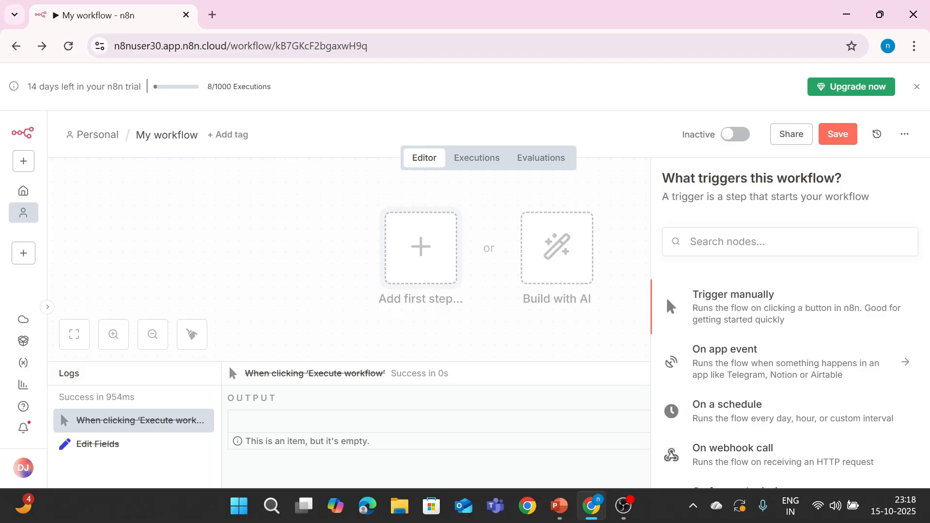
pyautogui.write('sched')
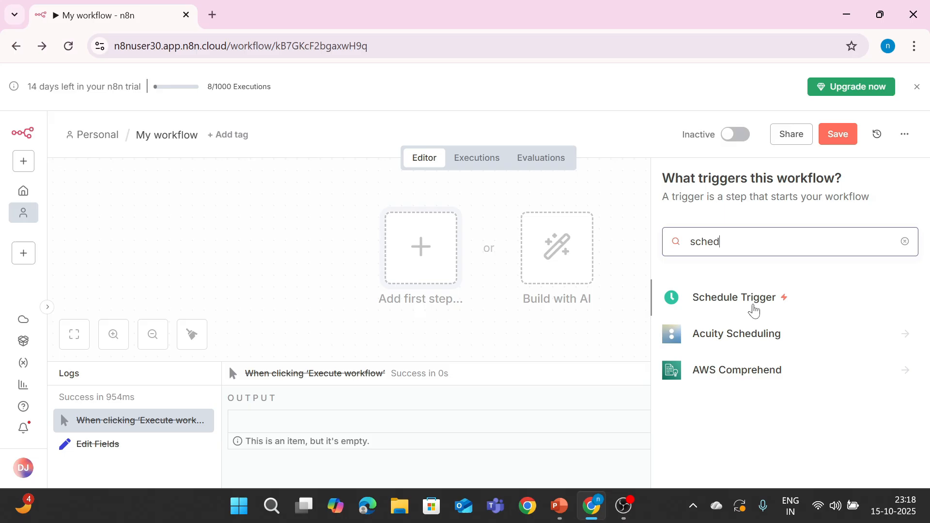
pyautogui.moveTo(753, 306); pyautogui.dragTo(253, 229)
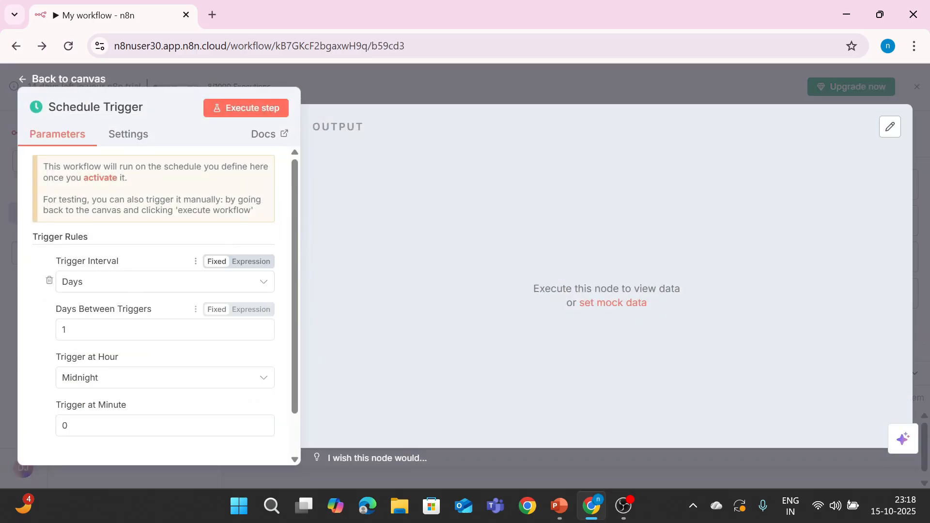
pyautogui.click(112, 286)
pyautogui.click(111, 342)
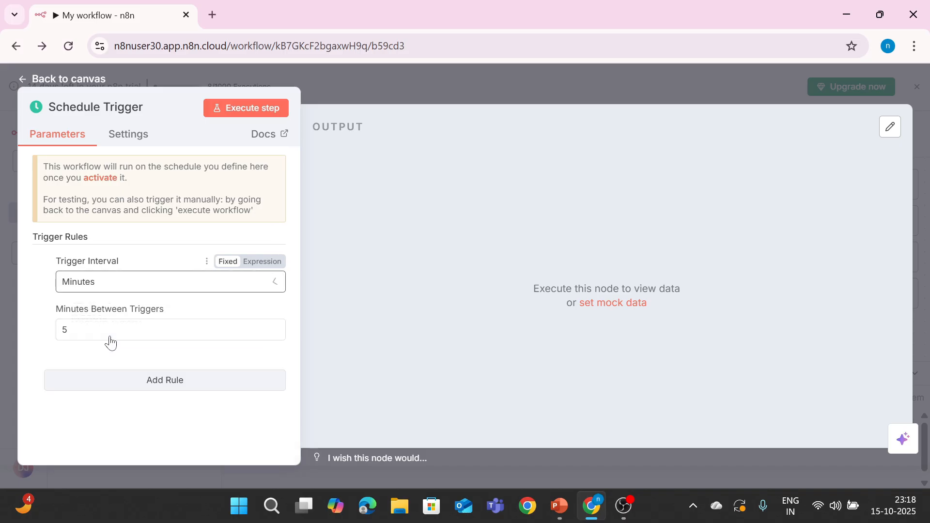
pyautogui.click(110, 339)
pyautogui.press('BackSpace')
pyautogui.write('1')
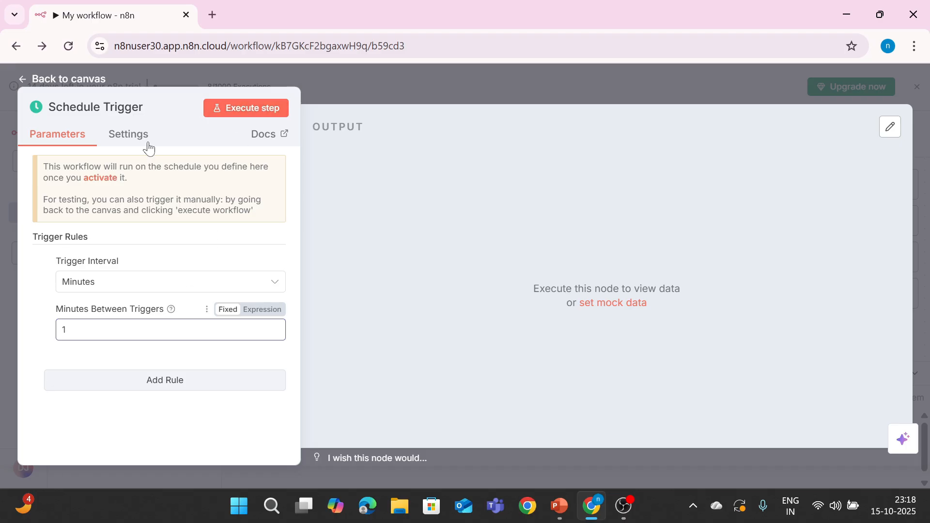
pyautogui.click(56, 77)
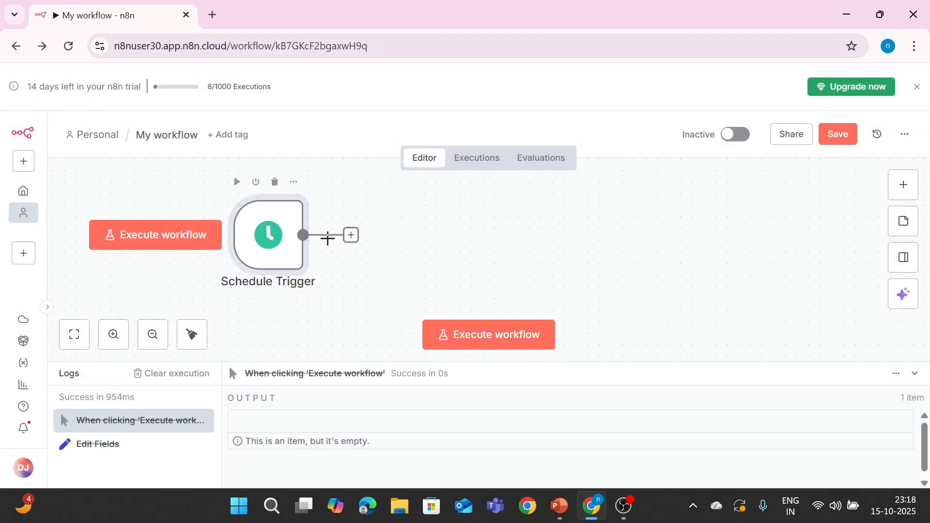
# Step: Add an Edit Fields (Set) node after the Schedule Trigger
pyautogui.click(352, 236)
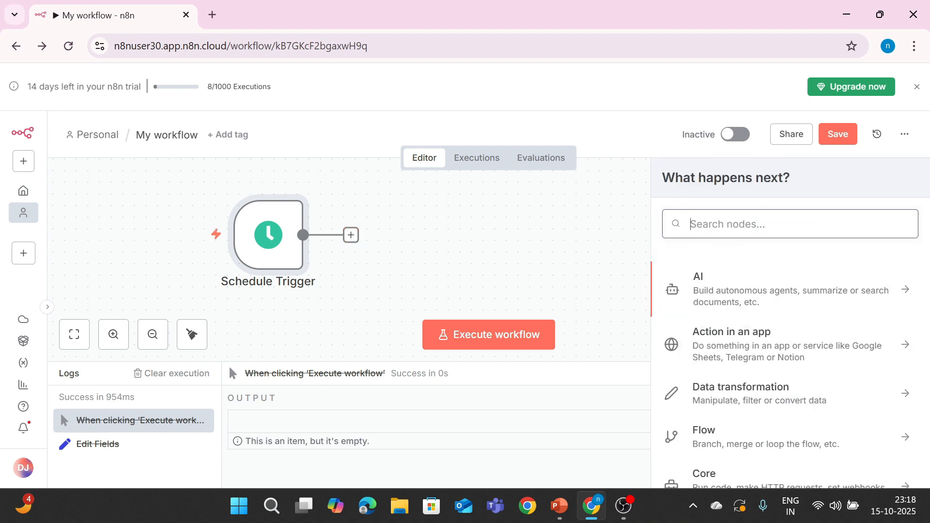
pyautogui.write('sey')
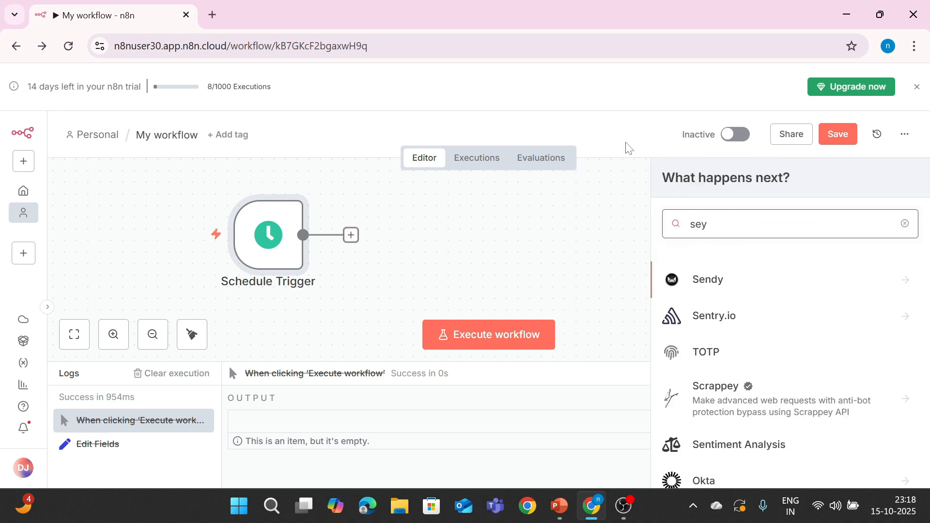
pyautogui.press('BackSpace')
pyautogui.write('t')
pyautogui.moveTo(747, 285); pyautogui.dragTo(356, 216)
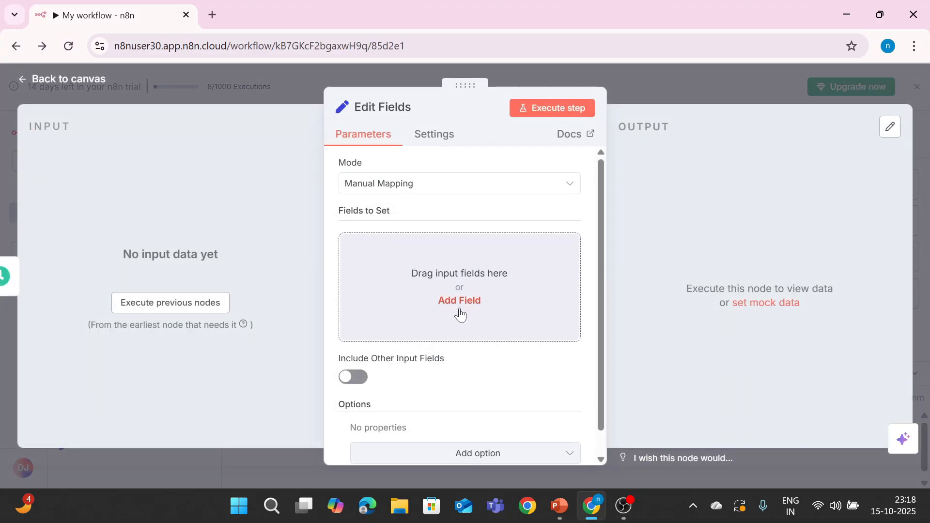
# Step: Set field 'message' to 'Schedule Trigger executed successfully!' and run the step to check its output
pyautogui.click(458, 301)
pyautogui.write('message')
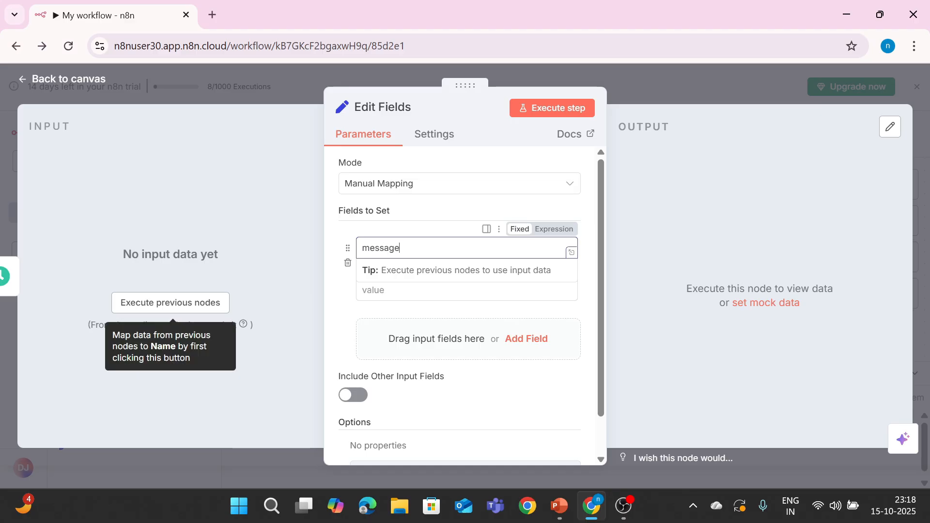
pyautogui.click(459, 292)
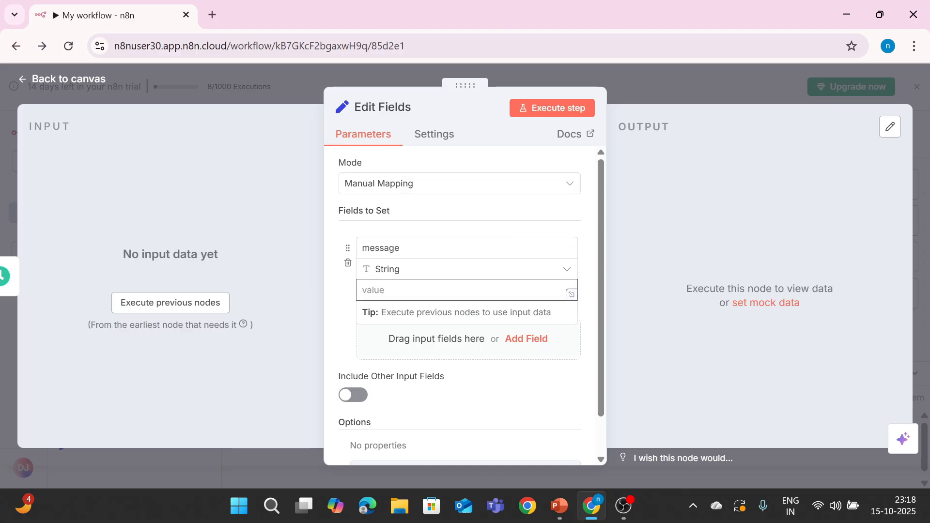
pyautogui.write('Schedule Trigger executed successfully!')
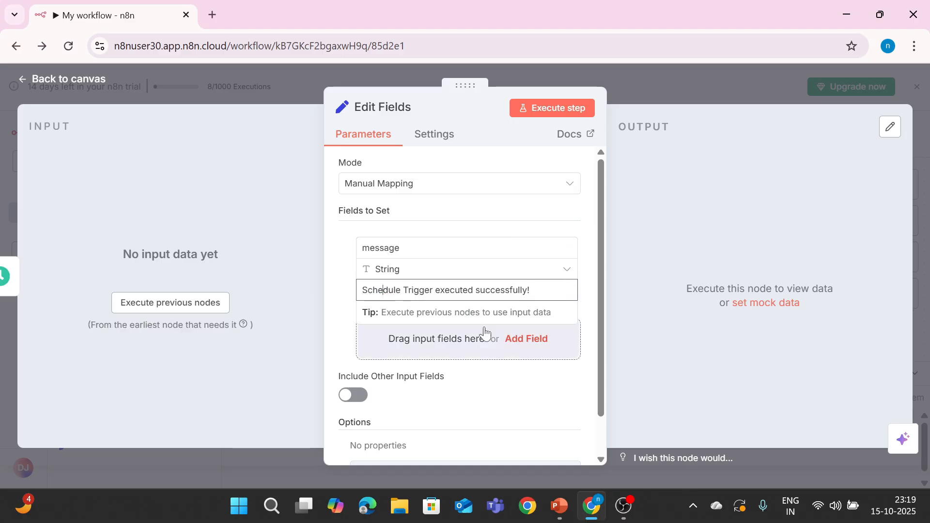
pyautogui.click(547, 105)
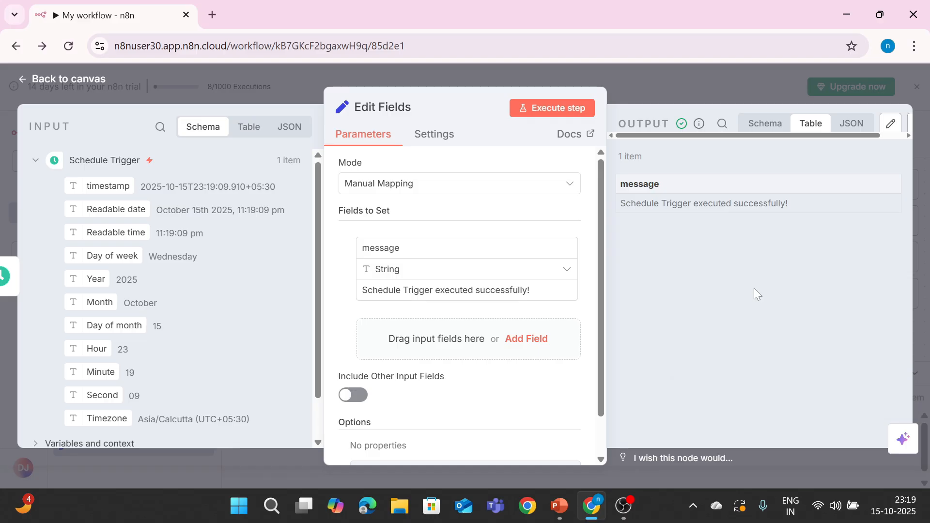
pyautogui.click(52, 81)
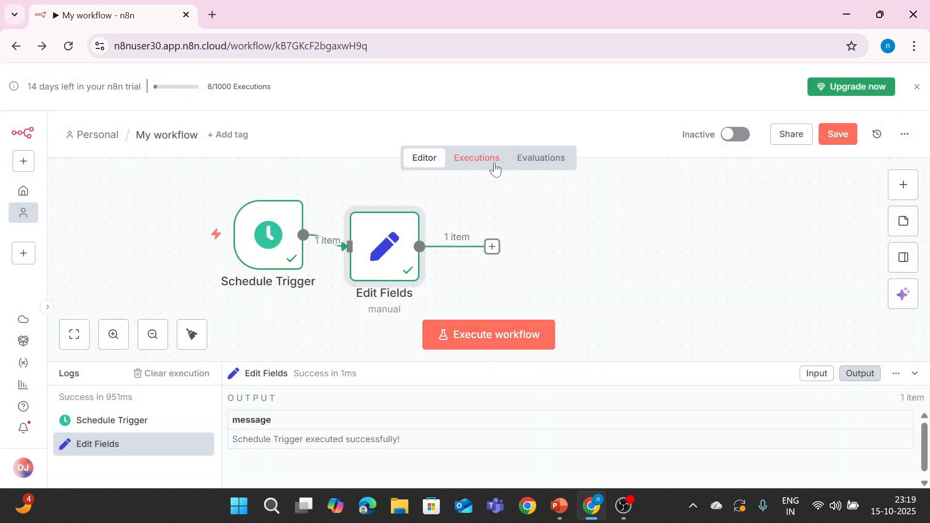
# Step: Review the workflow's past runs in the Executions tab
pyautogui.click(491, 166)
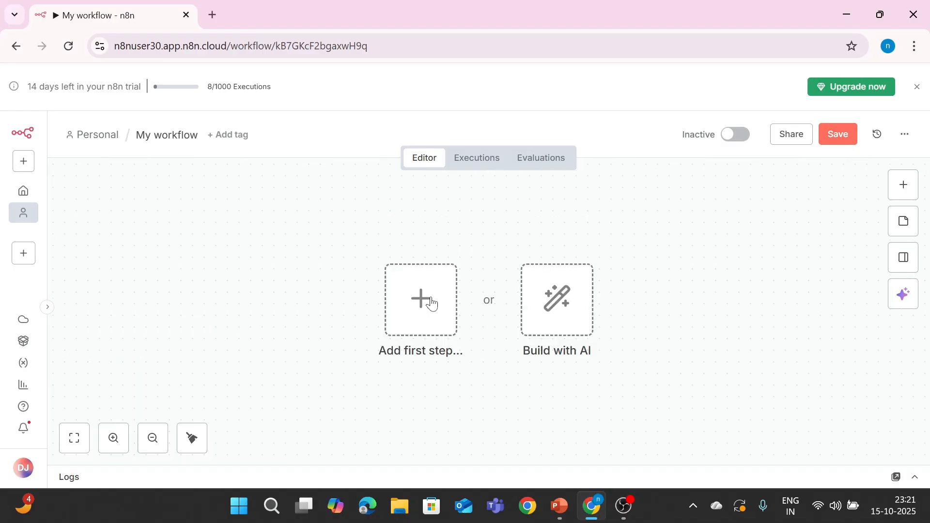
# Step: Add a Webhook trigger (GET) as the first node and copy its Test URL
pyautogui.click(432, 303)
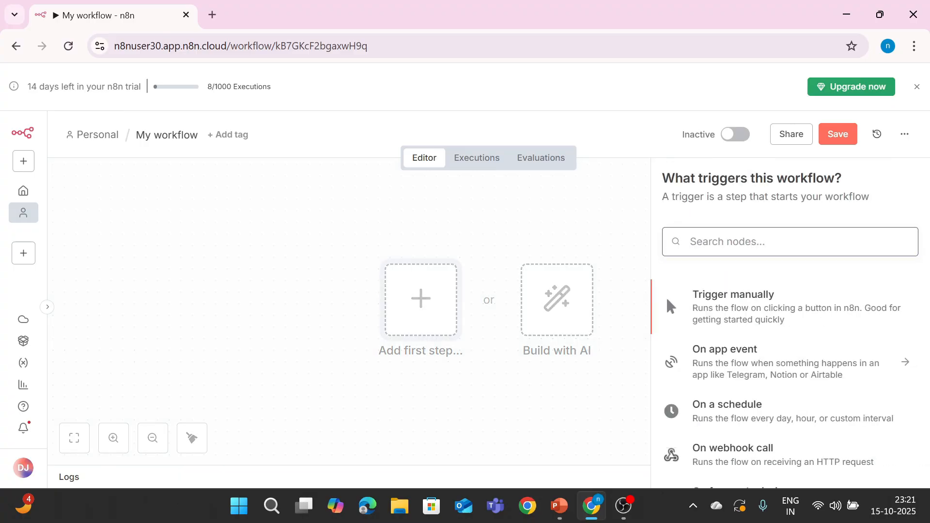
pyautogui.write('webh')
pyautogui.moveTo(714, 306); pyautogui.dragTo(226, 238)
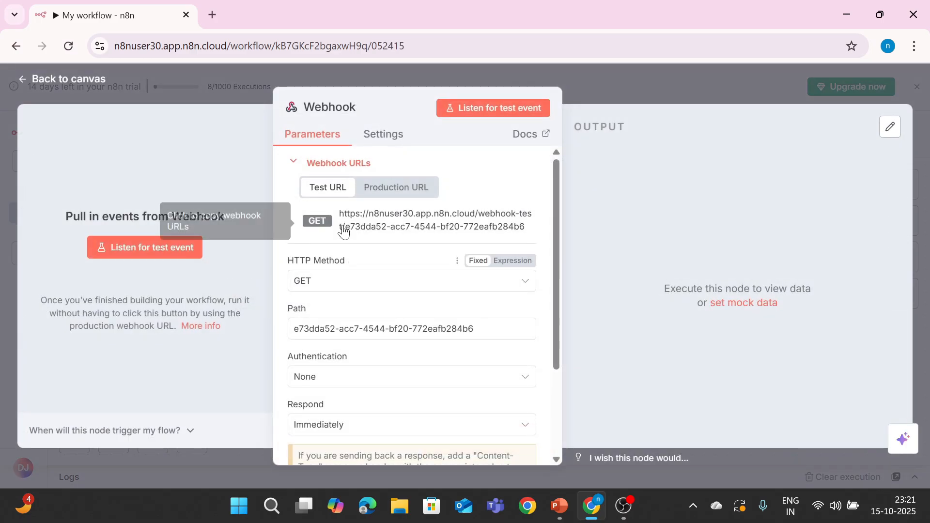
pyautogui.moveTo(340, 214); pyautogui.dragTo(550, 219)
pyautogui.hotkey('ctrl', 'c')
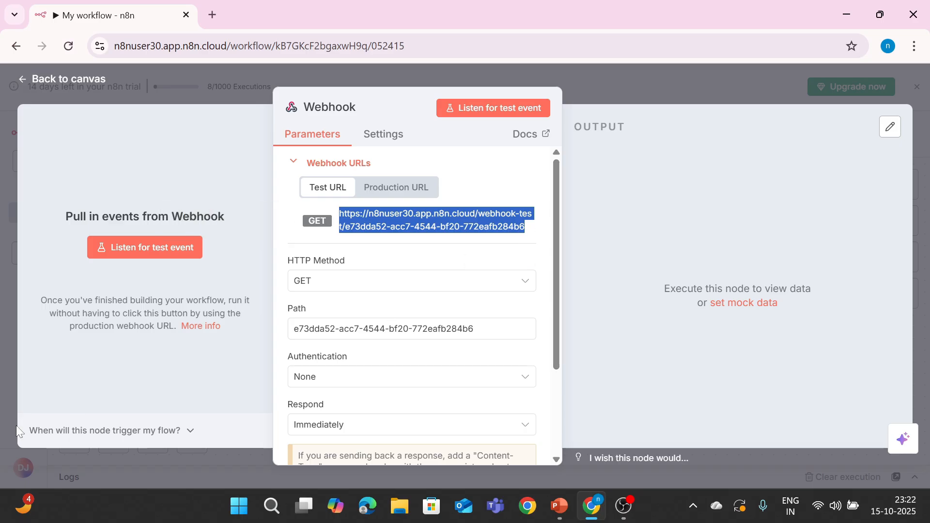
pyautogui.click(73, 78)
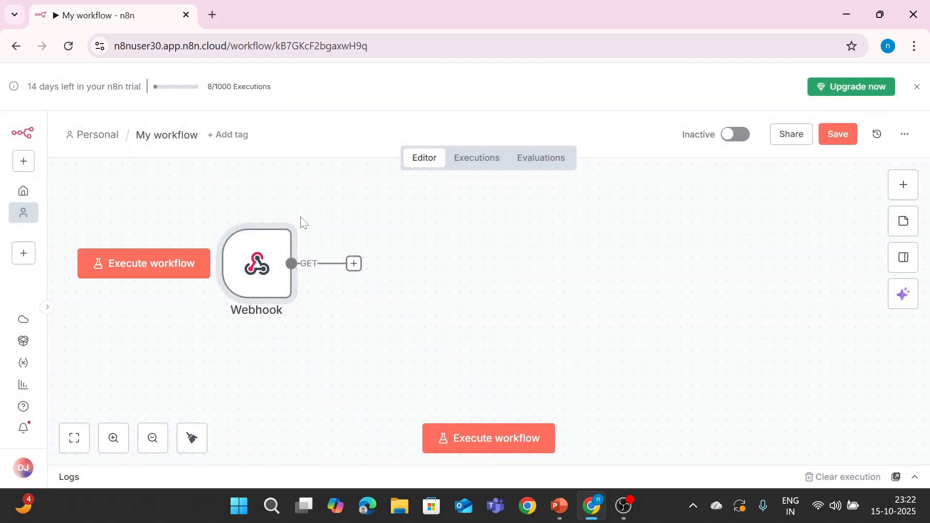
# Step: Add an Edit Fields (Set) node after the Webhook trigger
pyautogui.click(354, 263)
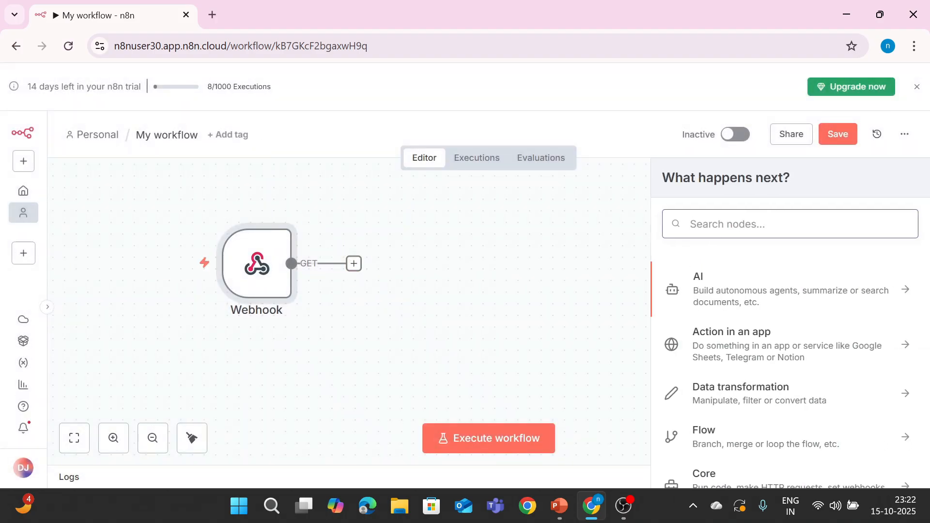
pyautogui.write('set')
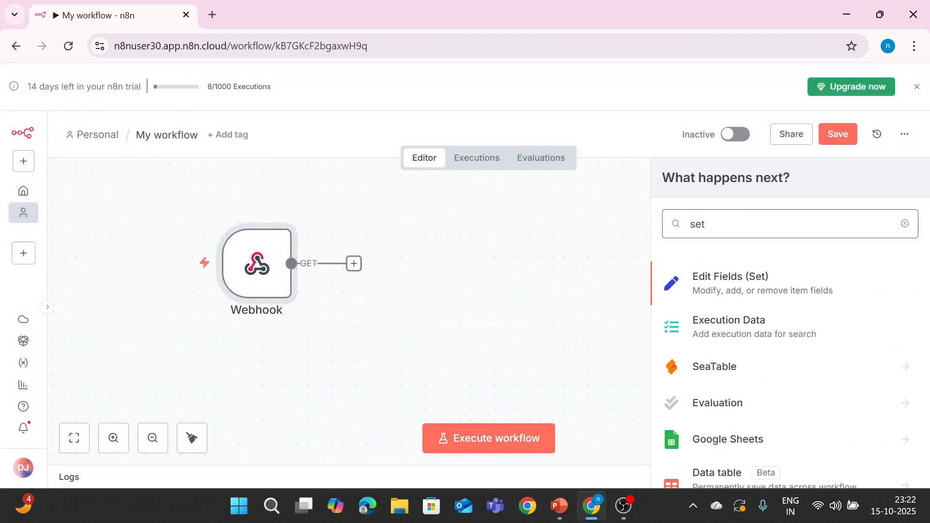
pyautogui.moveTo(768, 286); pyautogui.dragTo(357, 247)
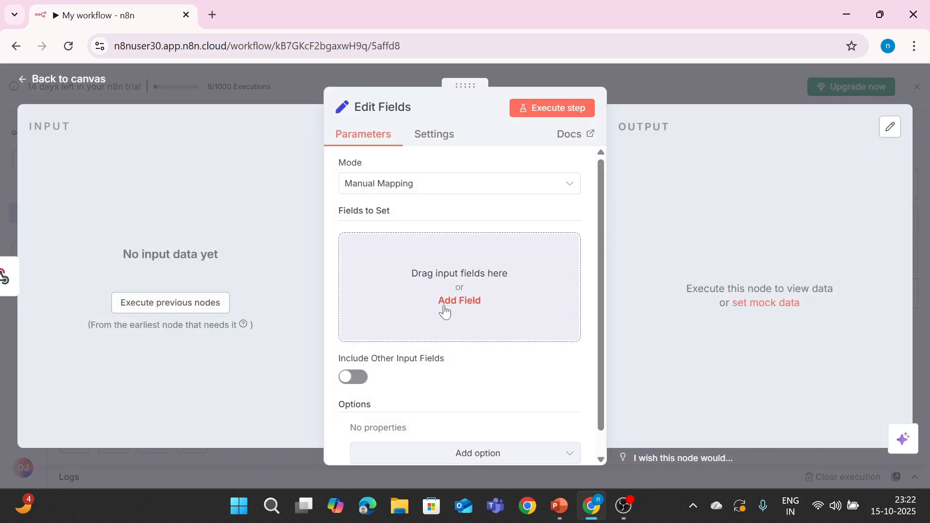
# Step: Set field 'message' to 'Webhook executed successfully!' and start the test run waiting for the webhook
pyautogui.click(444, 301)
pyautogui.click(443, 248)
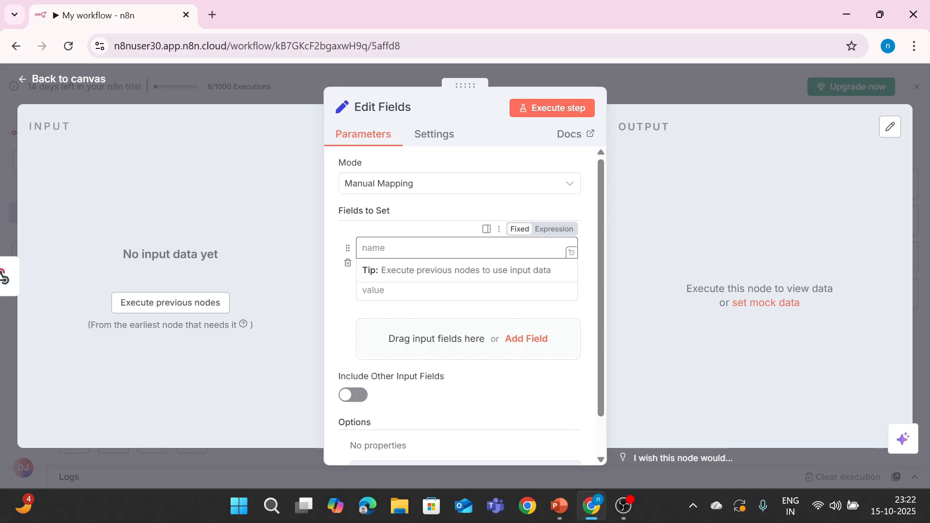
pyautogui.write('message')
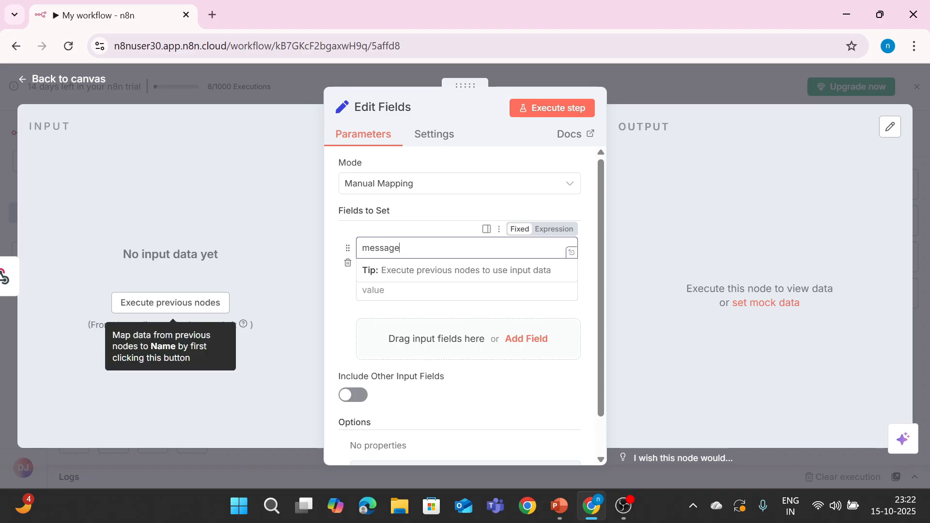
pyautogui.press('Tab')
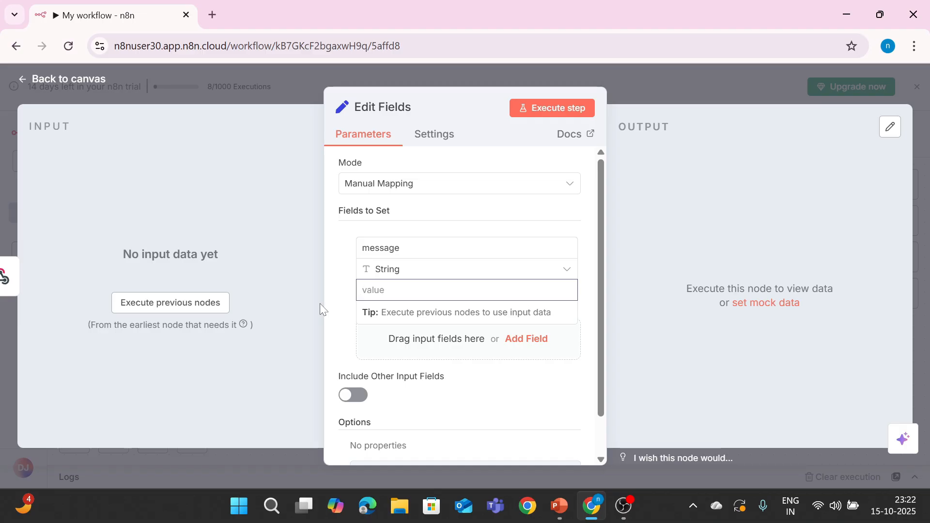
pyautogui.write('Webhook executed su')
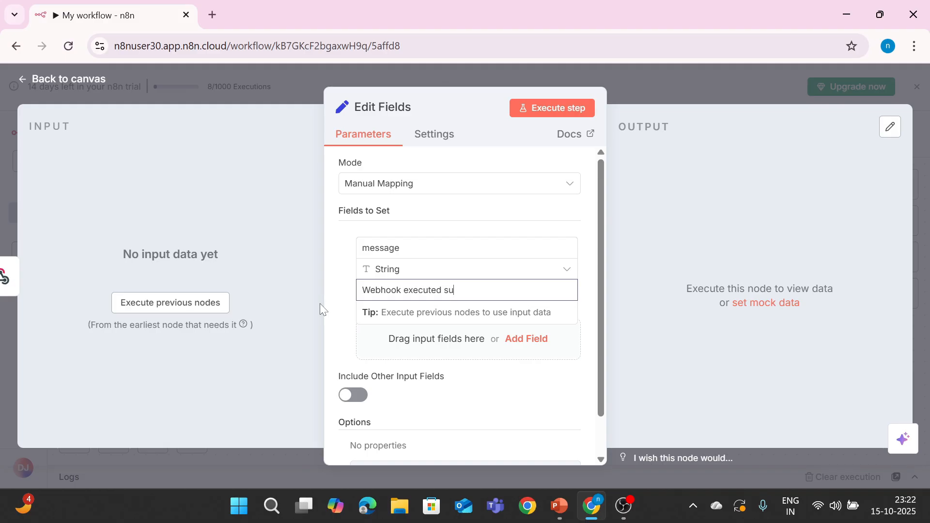
pyautogui.write('ccessfully!')
pyautogui.click(180, 306)
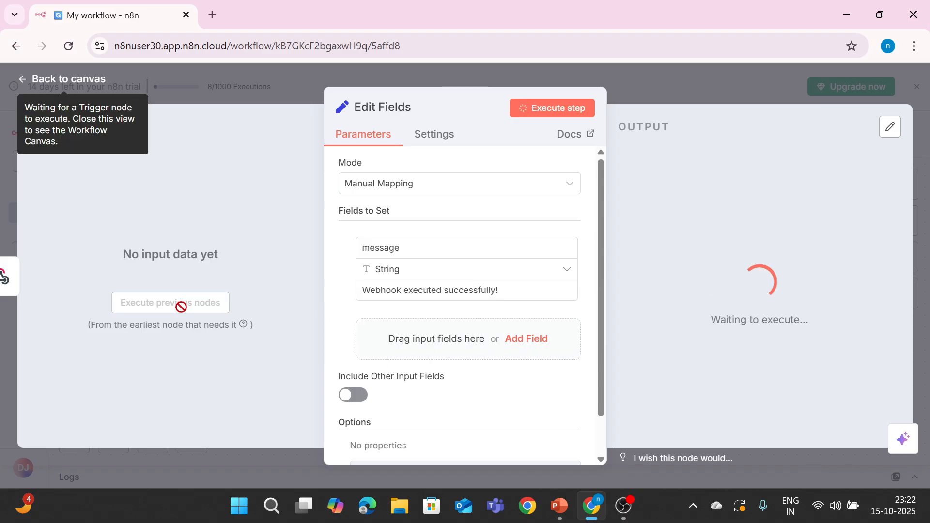
# Step: Load the webhook test URL in a new Chrome tab and confirm the Edit Fields output message in n8n
pyautogui.click(212, 15)
pyautogui.click(305, 255)
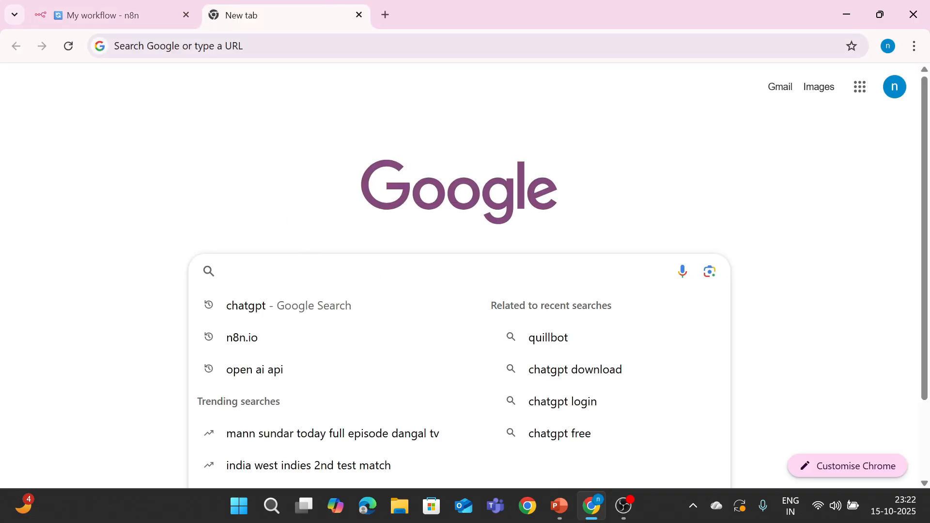
pyautogui.hotkey('ctrl', 'v')
pyautogui.press('Return')
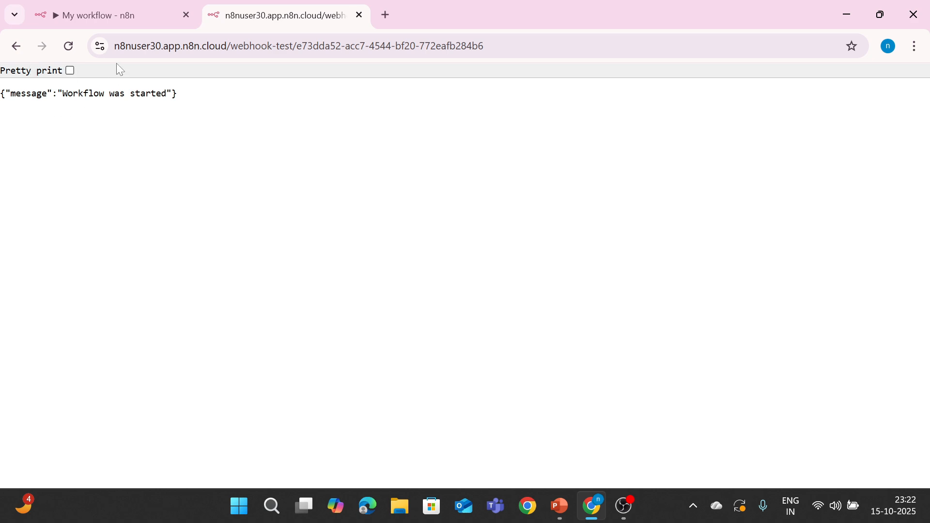
pyautogui.click(146, 22)
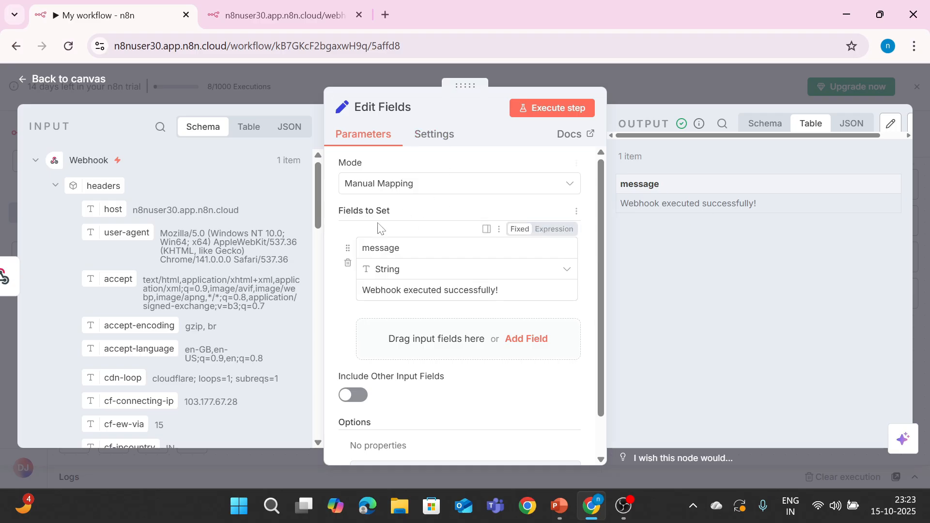
pyautogui.click(271, 16)
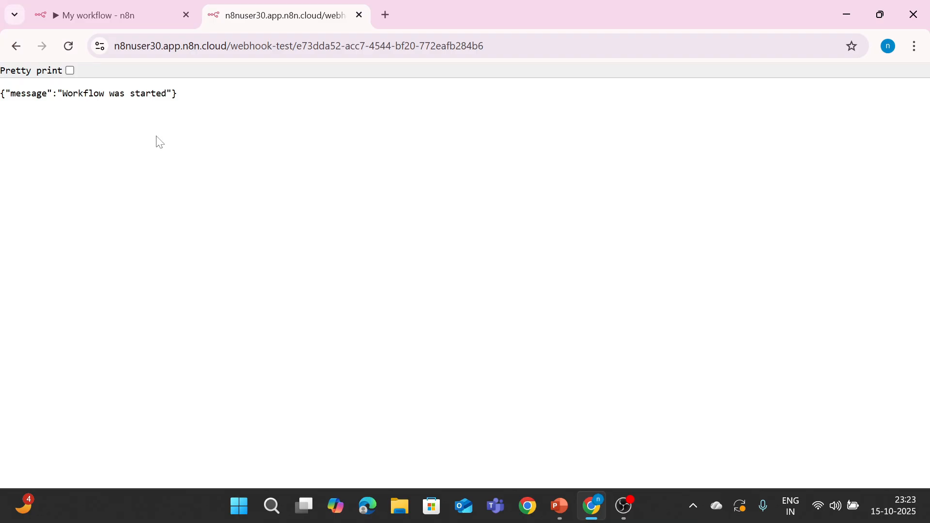
pyautogui.click(86, 5)
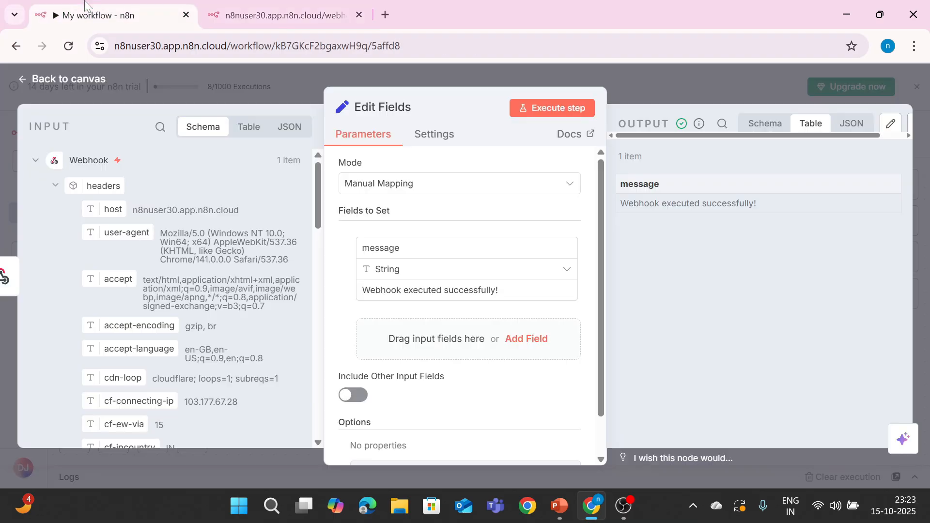
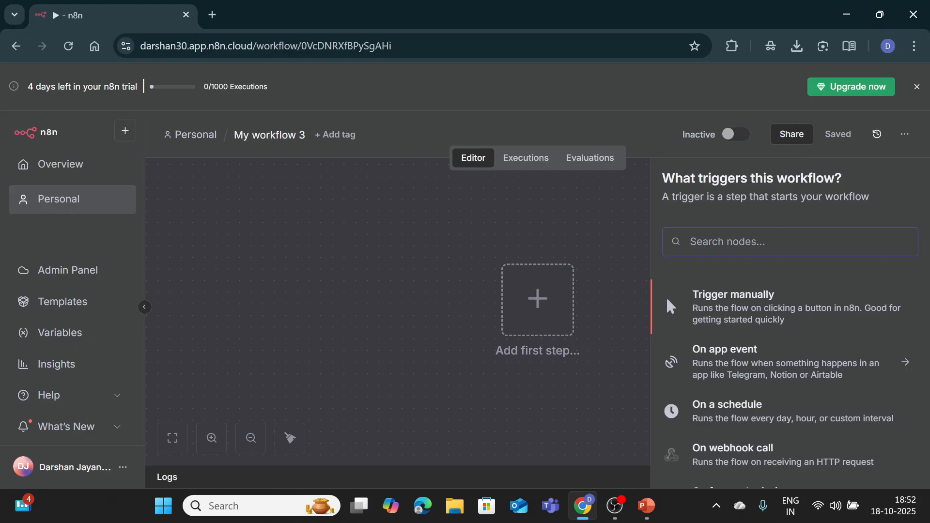
# Step: Start the workflow with a manual trigger followed by an Edit Fields (Set) node
pyautogui.click(729, 308)
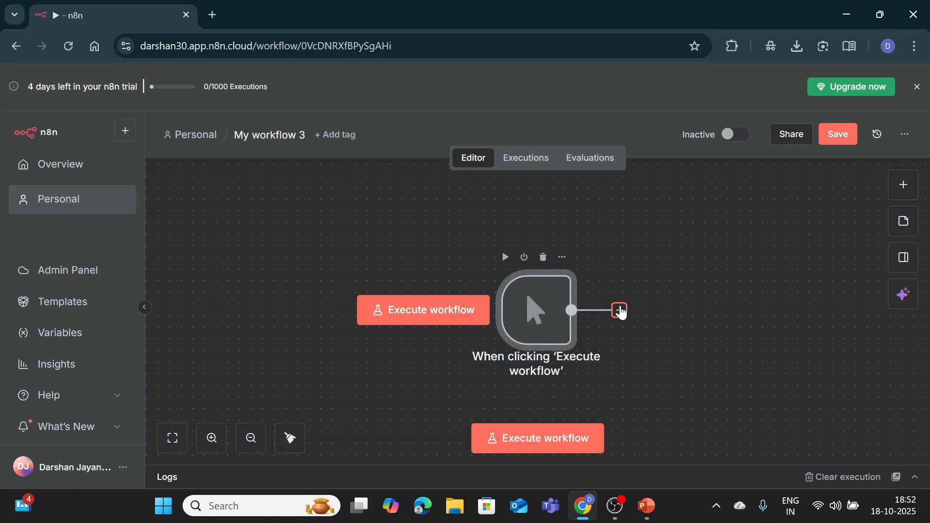
pyautogui.moveTo(551, 304); pyautogui.dragTo(331, 269)
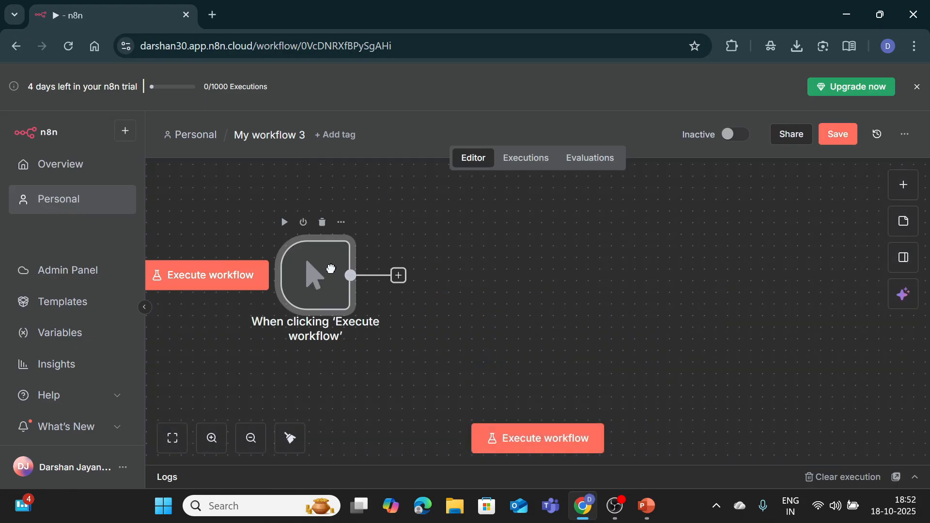
pyautogui.click(398, 275)
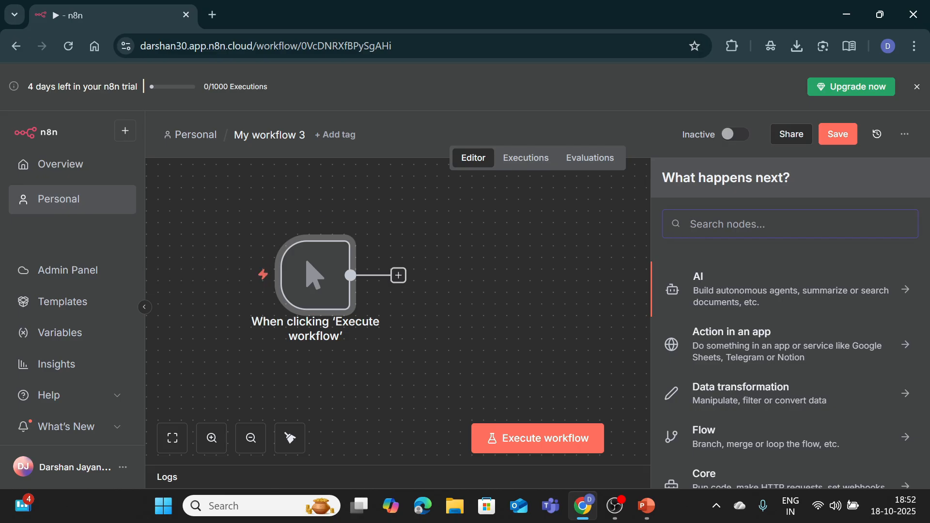
pyautogui.write('set')
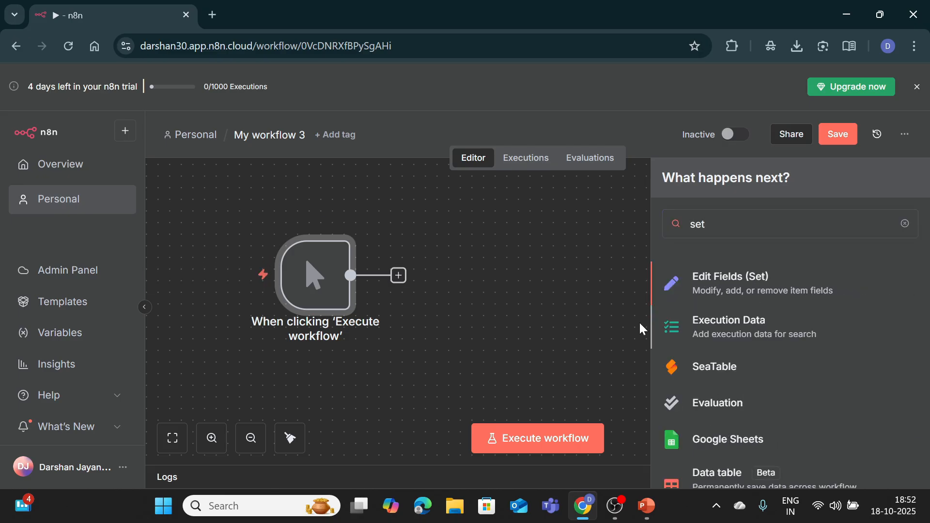
pyautogui.click(697, 293)
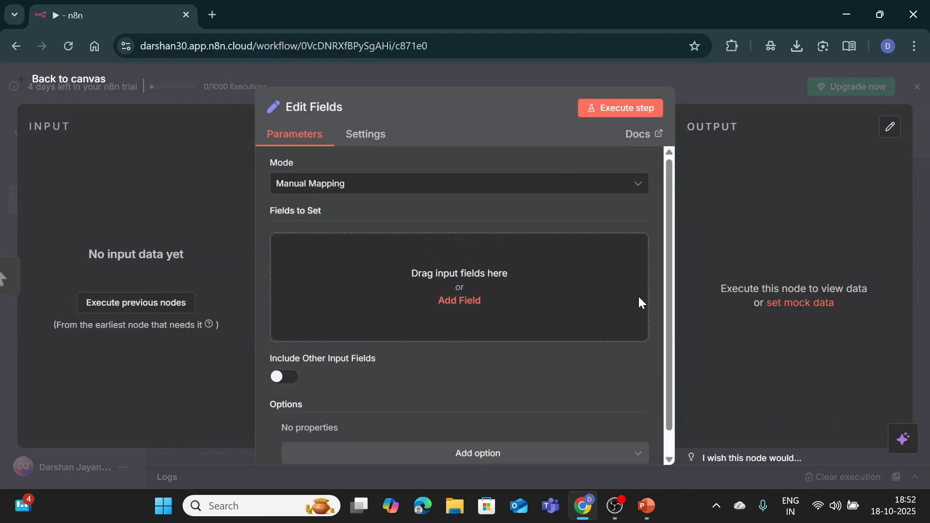
# Step: Add fields name (a capitalized student name) and marks = 90, keeping other input fields
pyautogui.click(453, 301)
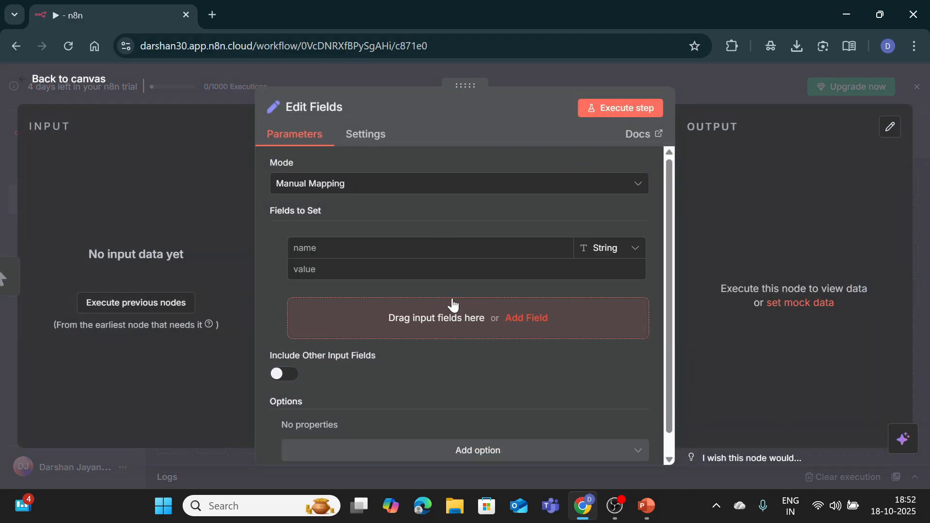
pyautogui.click(286, 374)
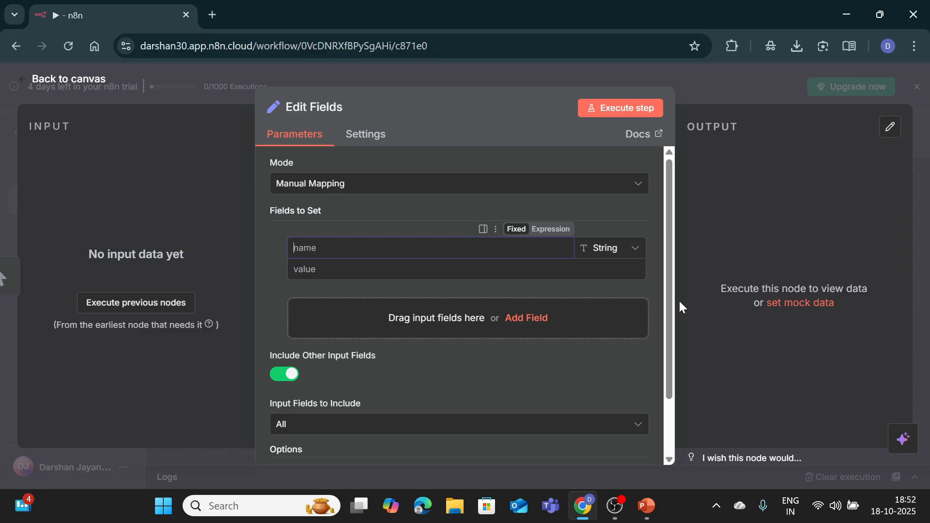
pyautogui.write('name')
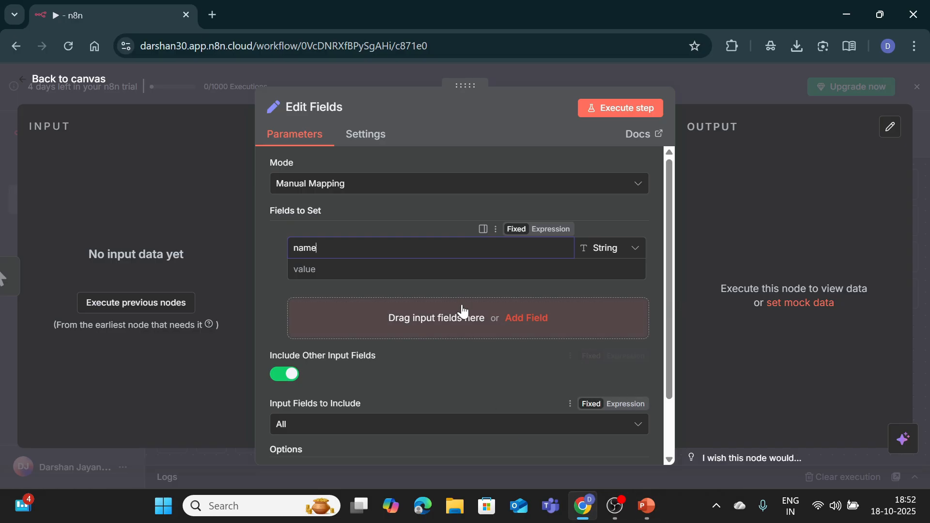
pyautogui.press('Tab')
pyautogui.write('darshan')
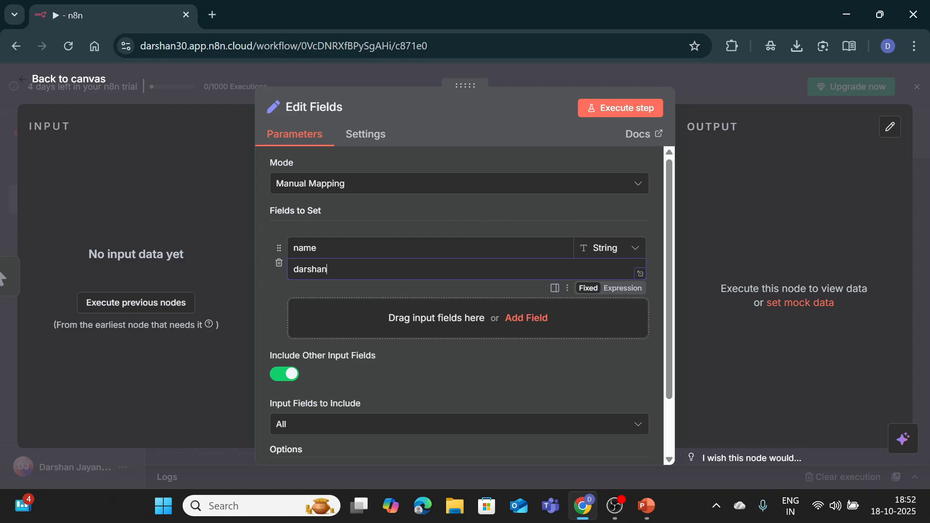
pyautogui.press('Home')
pyautogui.press('Delete')
pyautogui.write('D')
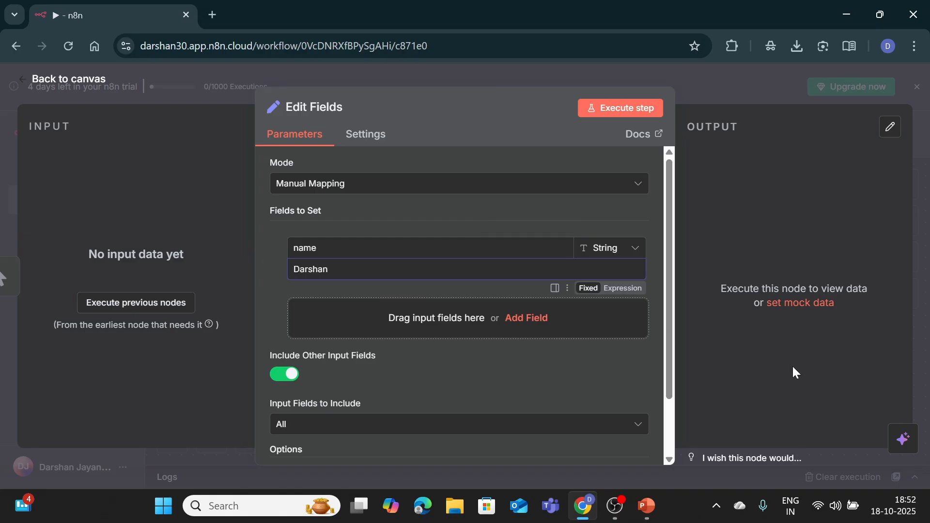
pyautogui.click(527, 317)
pyautogui.write('marks')
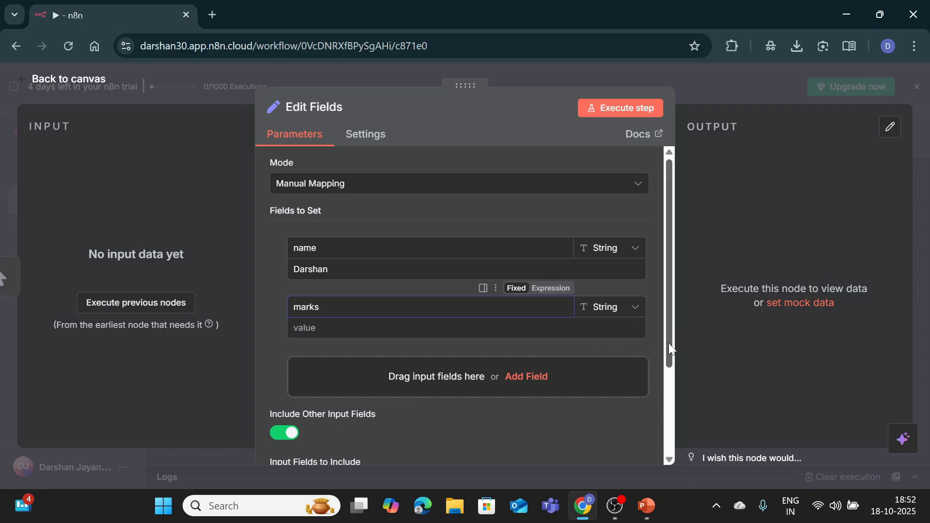
pyautogui.press('Tab')
pyautogui.write('90')
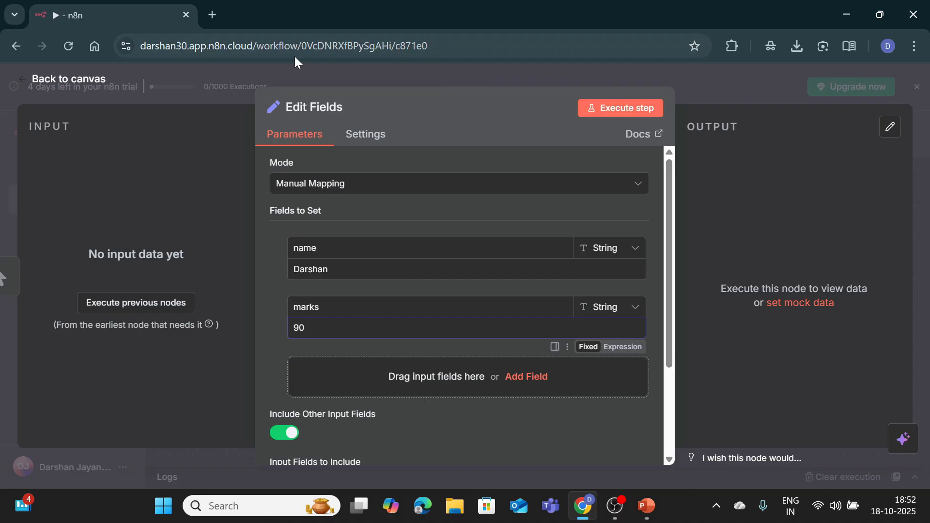
# Step: Execute the workflow and check Edit Fields outputs one item with name and marks 90
pyautogui.click(80, 80)
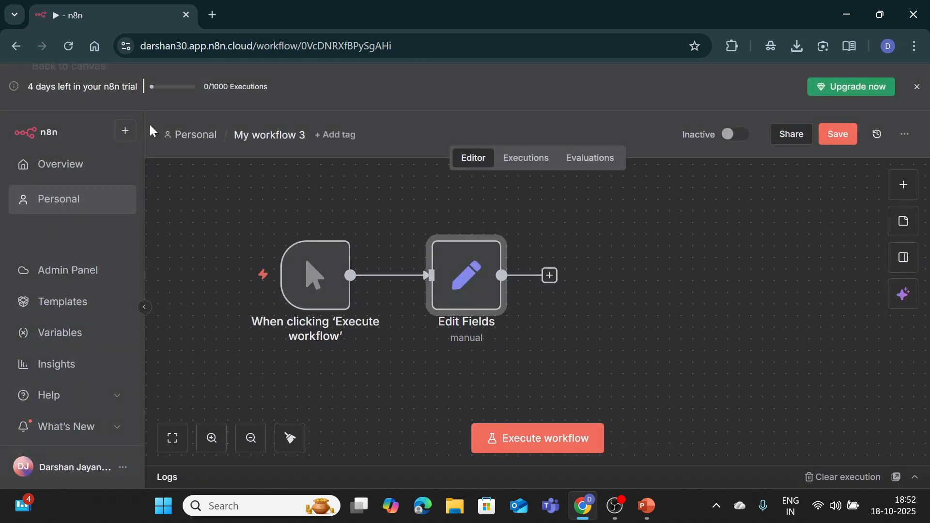
pyautogui.click(530, 439)
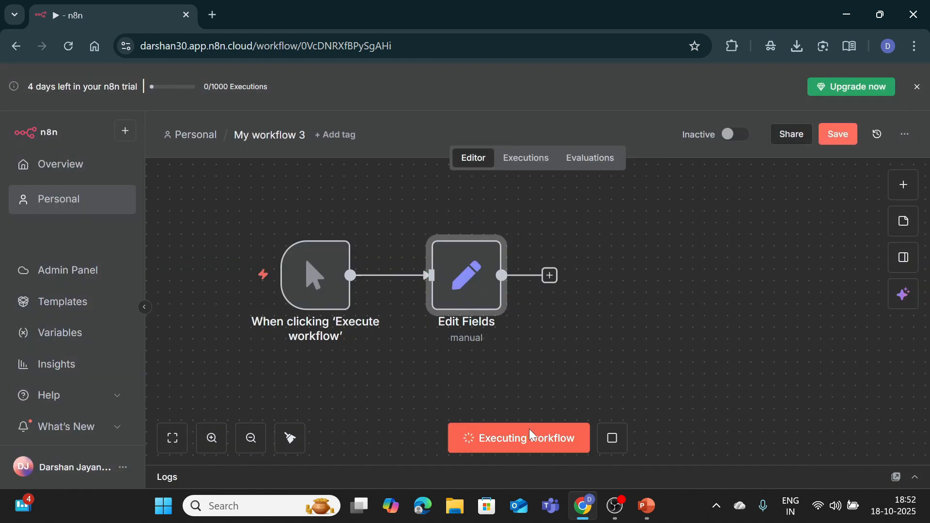
pyautogui.click(903, 427)
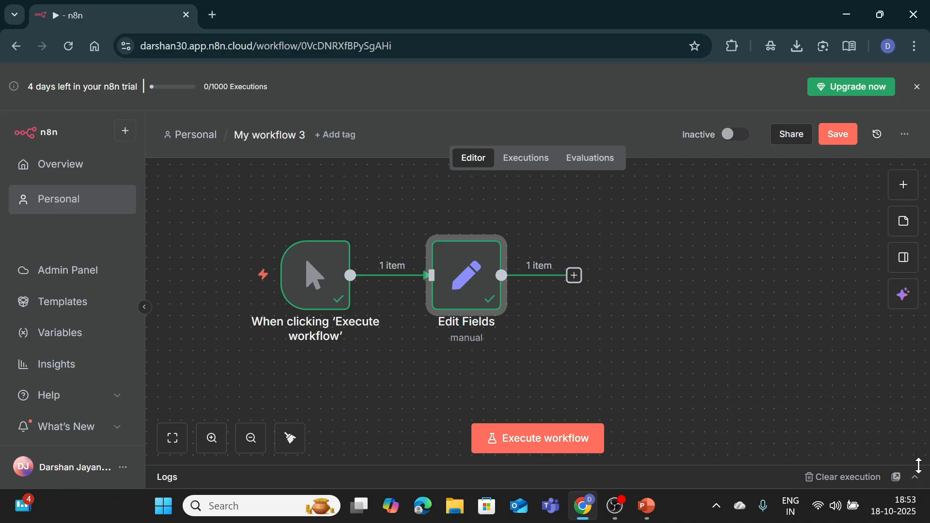
pyautogui.click(915, 478)
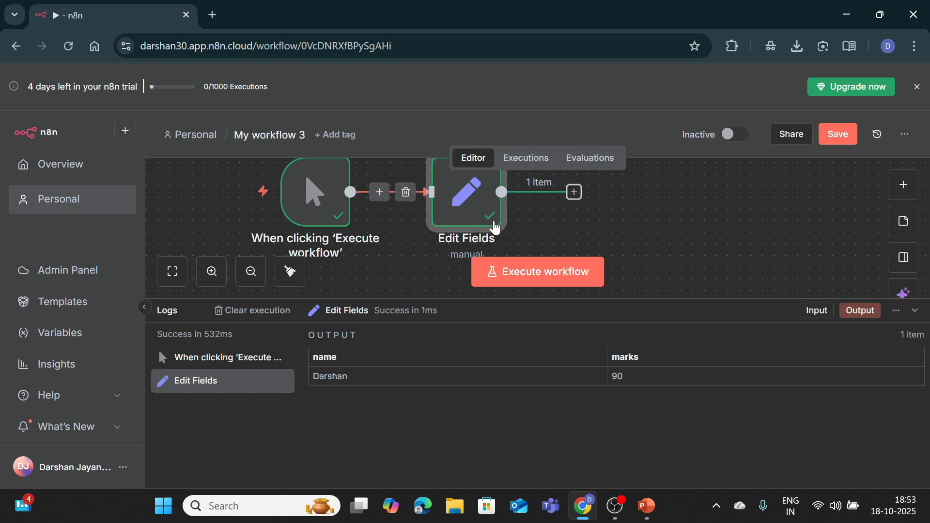
# Step: Add a second Edit Fields node after the first Edit Fields node
pyautogui.click(916, 310)
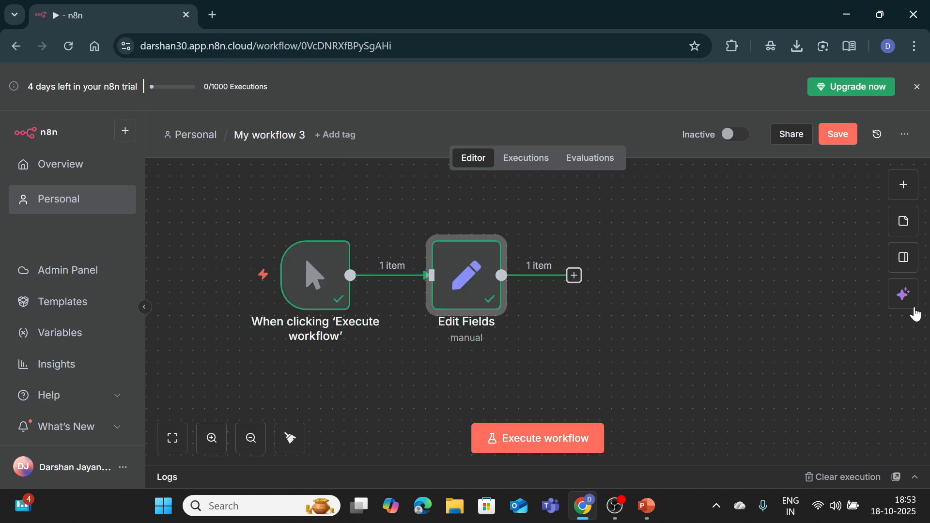
pyautogui.click(574, 275)
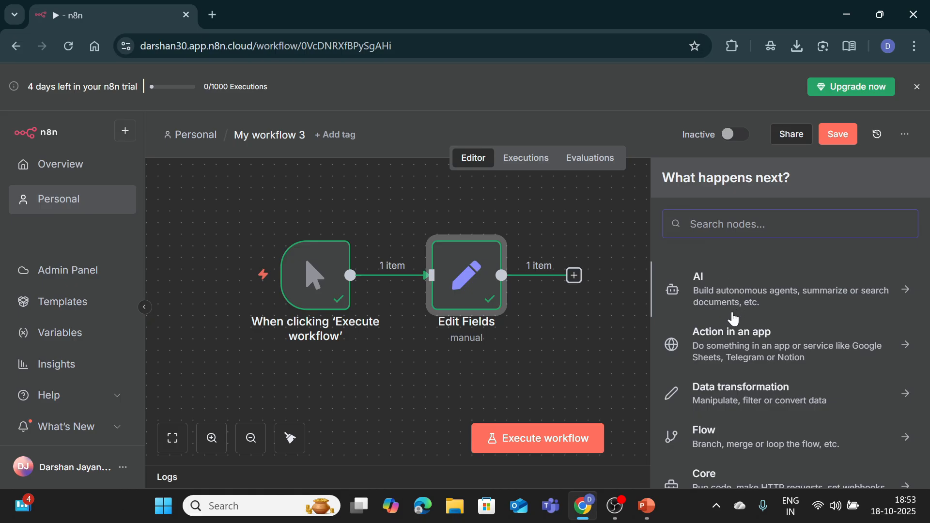
pyautogui.write('edit')
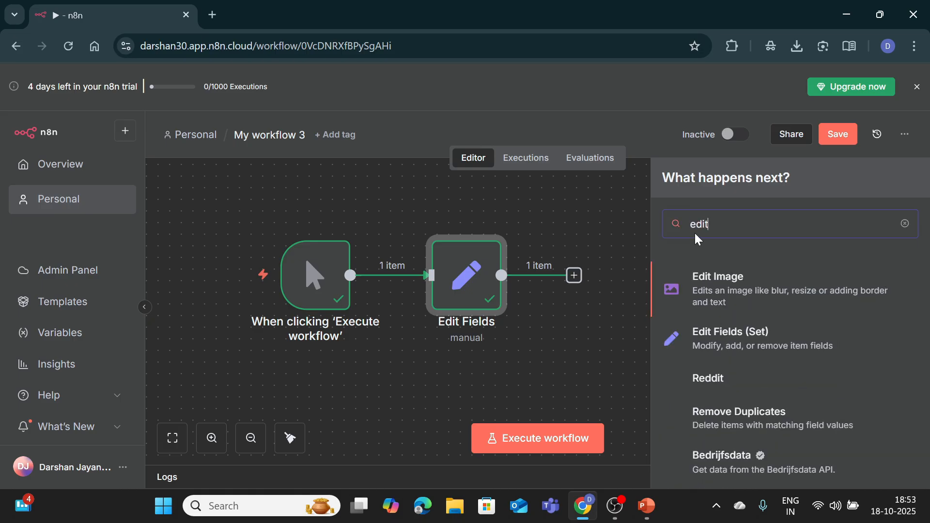
pyautogui.click(751, 351)
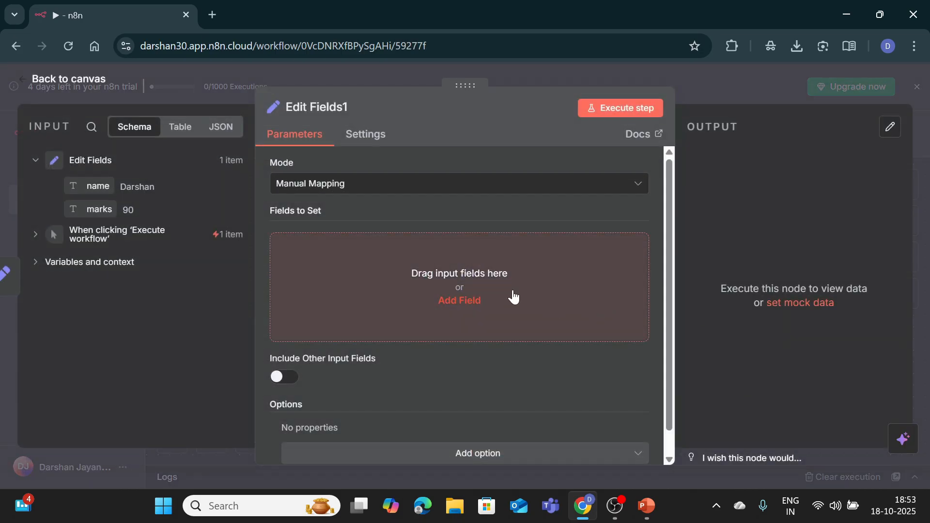
# Step: Add field student_name with expression {{ $json["marks"] >= 40 ? "Pass" : "Fail"}}
pyautogui.click(458, 301)
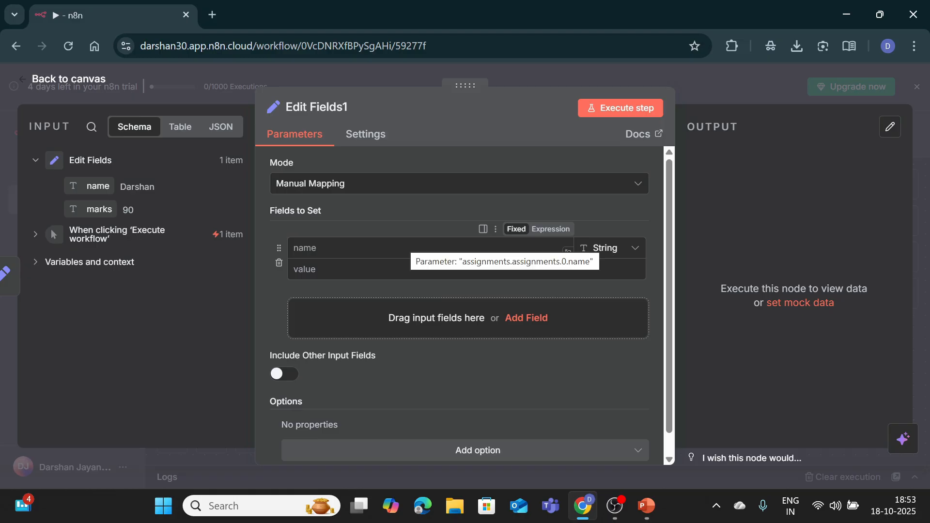
pyautogui.click(557, 248)
pyautogui.write('s')
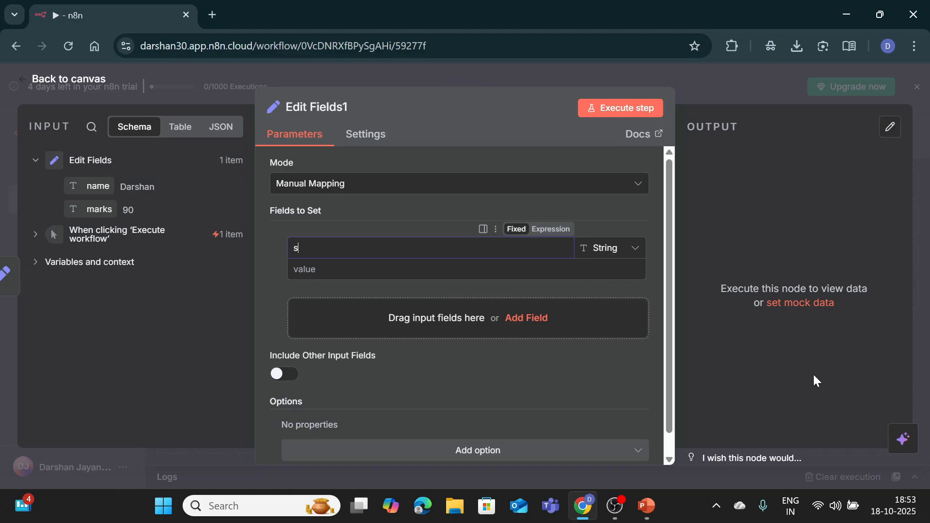
pyautogui.write('tudent_name')
pyautogui.press('Tab')
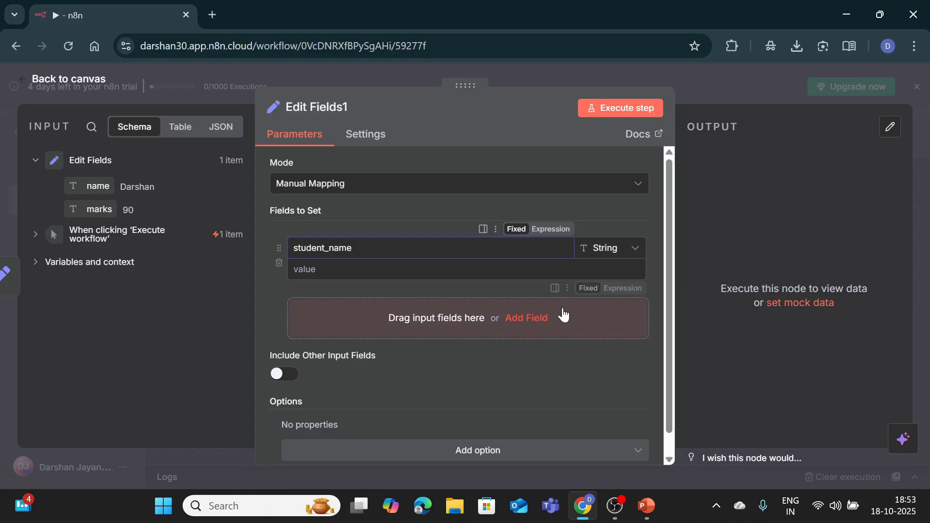
pyautogui.write('{{')
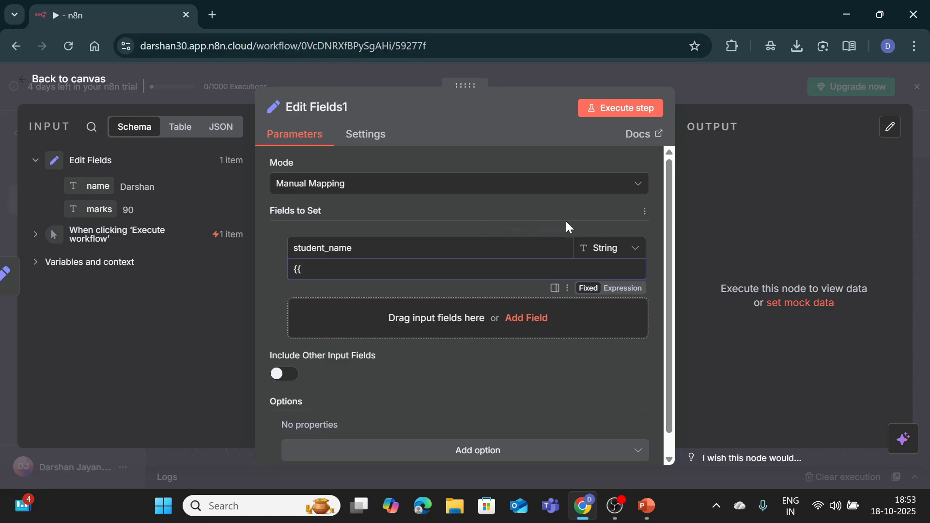
pyautogui.click(550, 229)
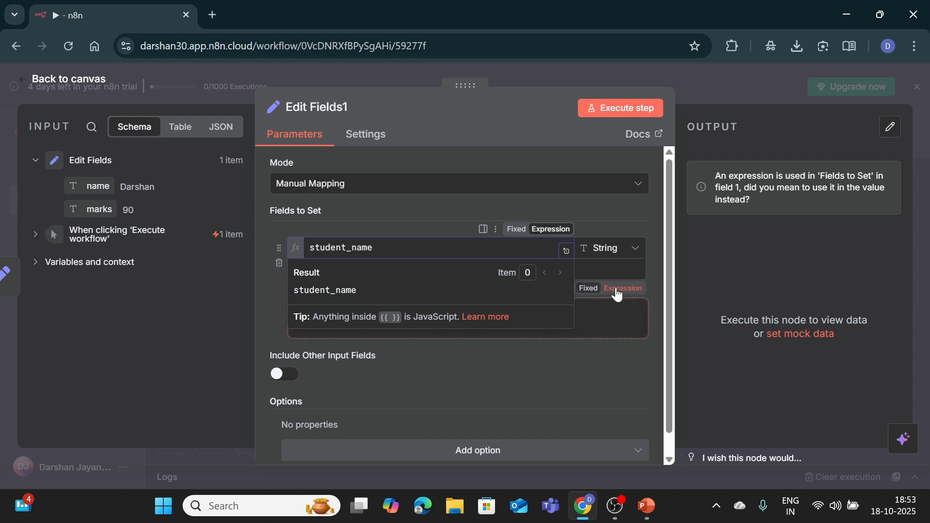
pyautogui.click(616, 289)
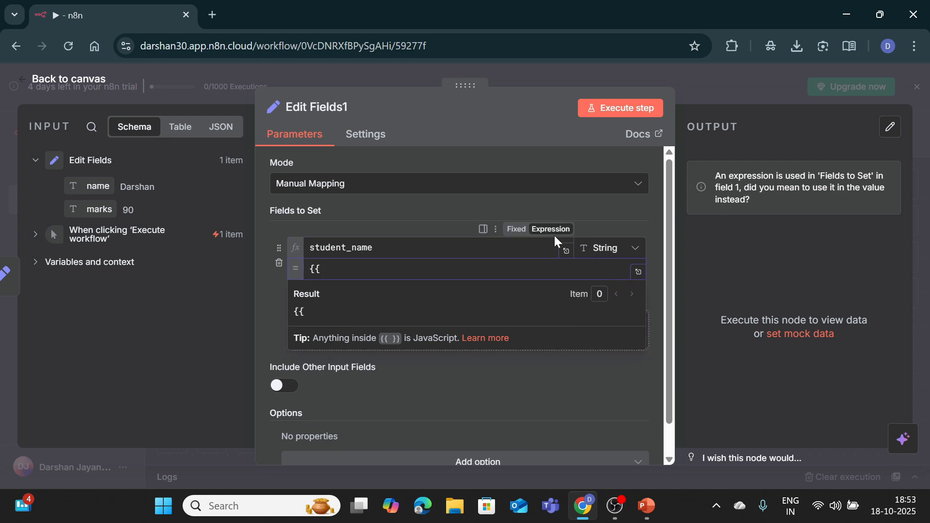
pyautogui.click(320, 269)
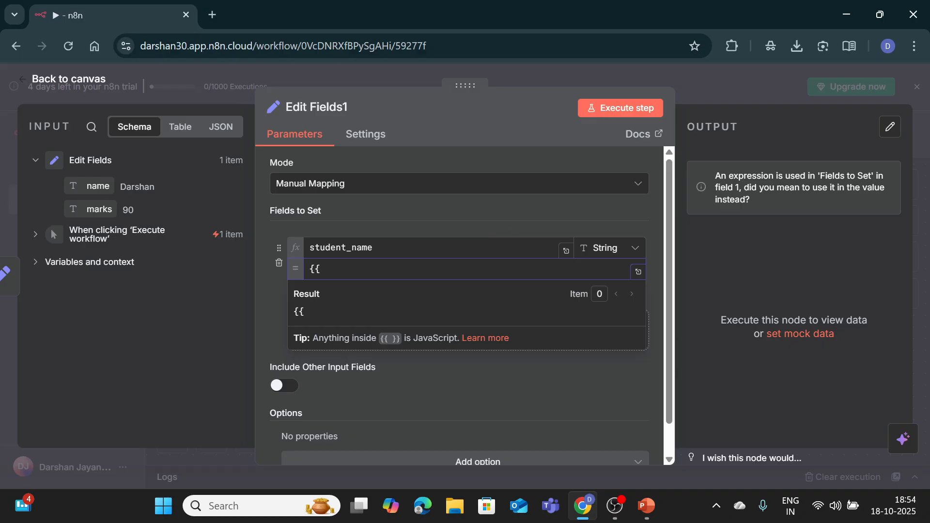
pyautogui.press('BackSpace')
pyautogui.press('BackSpace')
pyautogui.write('{{ ')
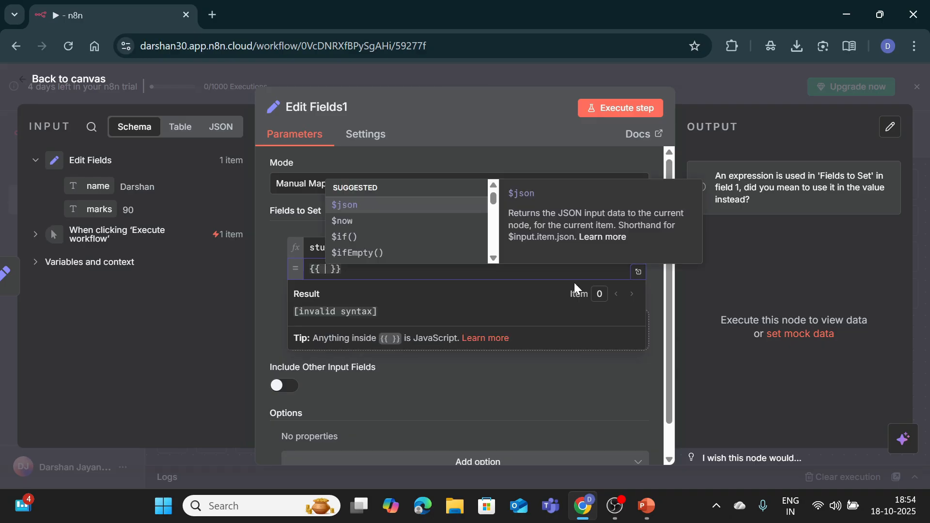
pyautogui.write('$json')
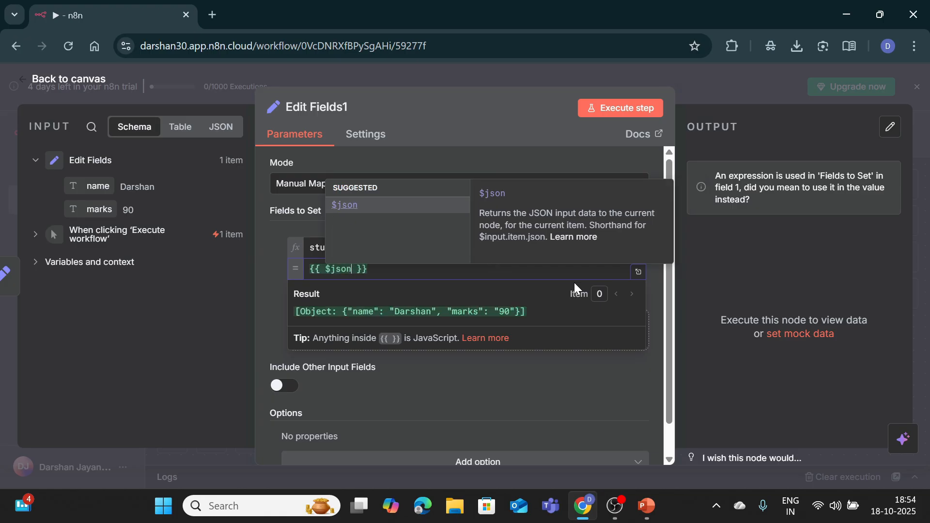
pyautogui.write('[')
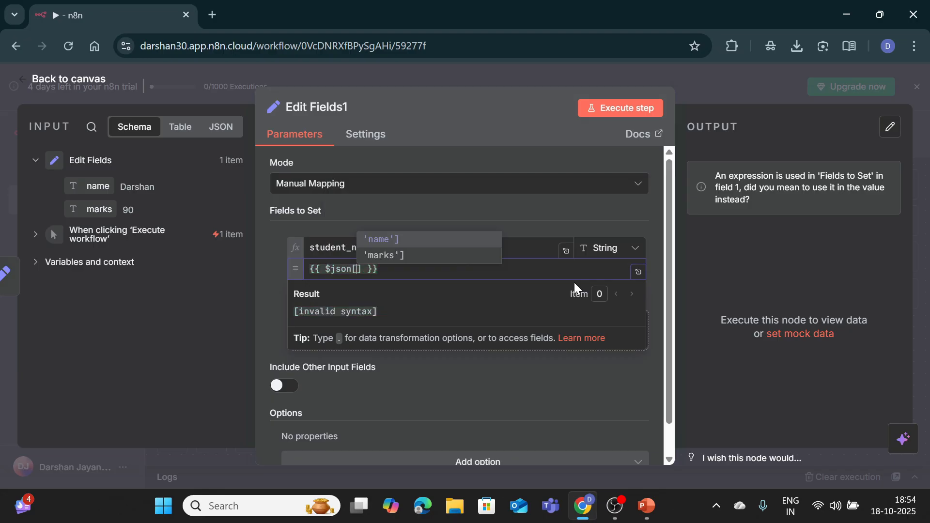
pyautogui.write('"marks')
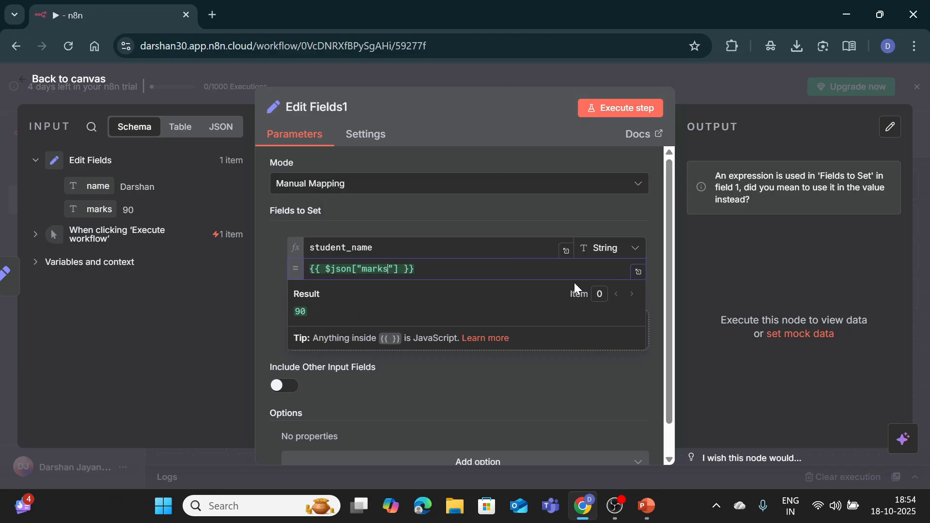
pyautogui.press('Right')
pyautogui.press('Right')
pyautogui.press('Right')
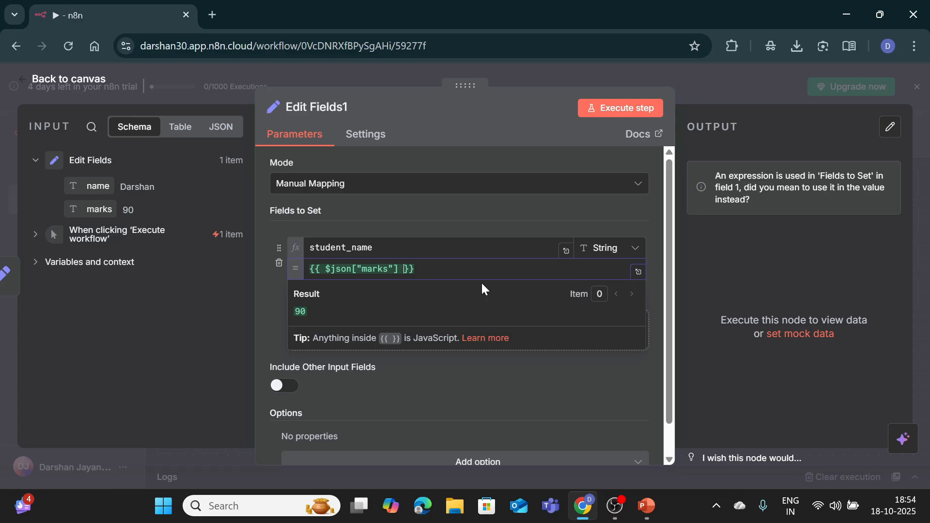
pyautogui.write('>')
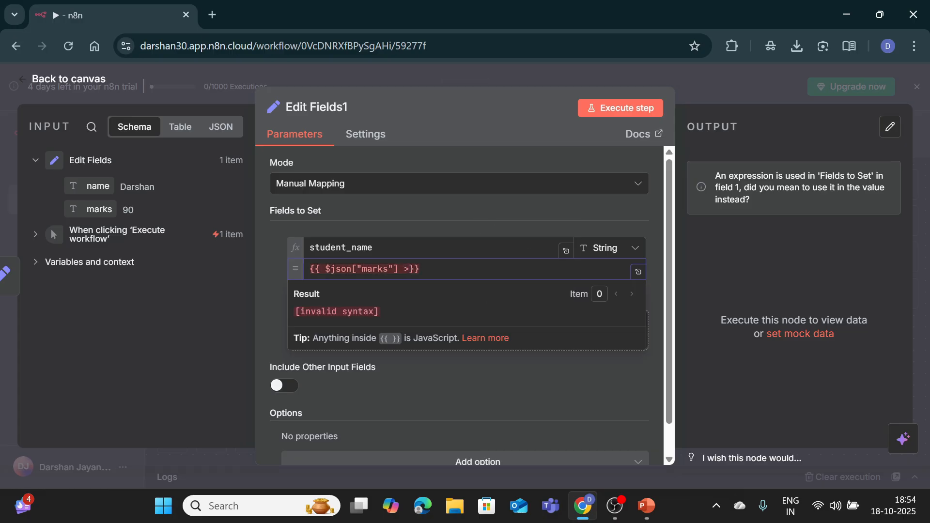
pyautogui.write('= 40')
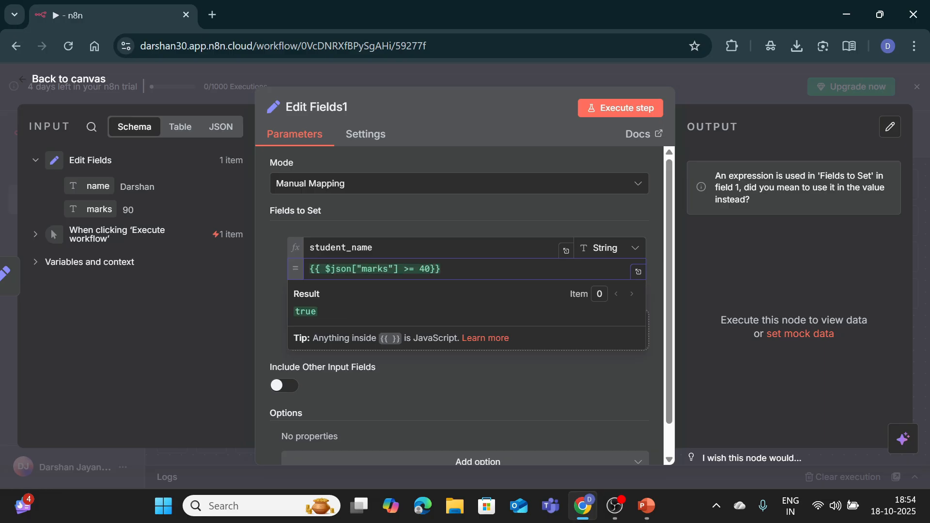
pyautogui.write(' ? ')
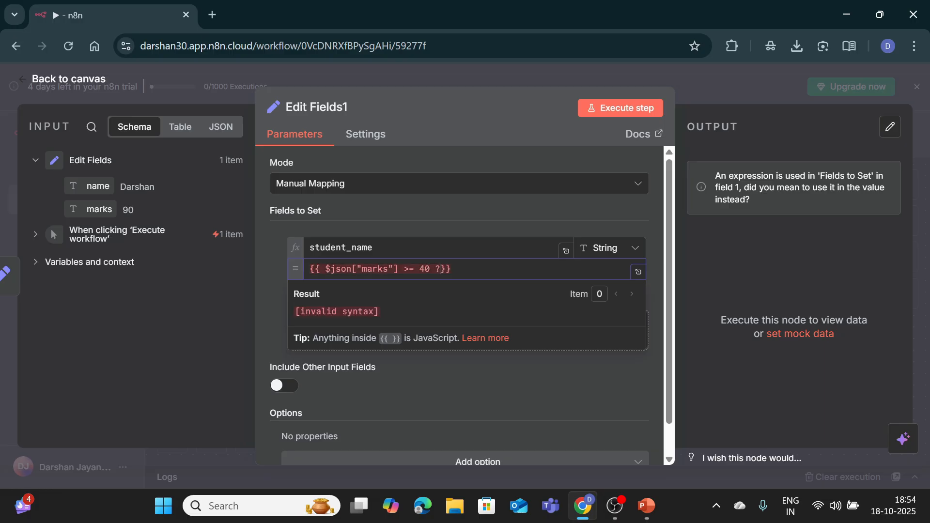
pyautogui.write('"Pass" : "Fail')
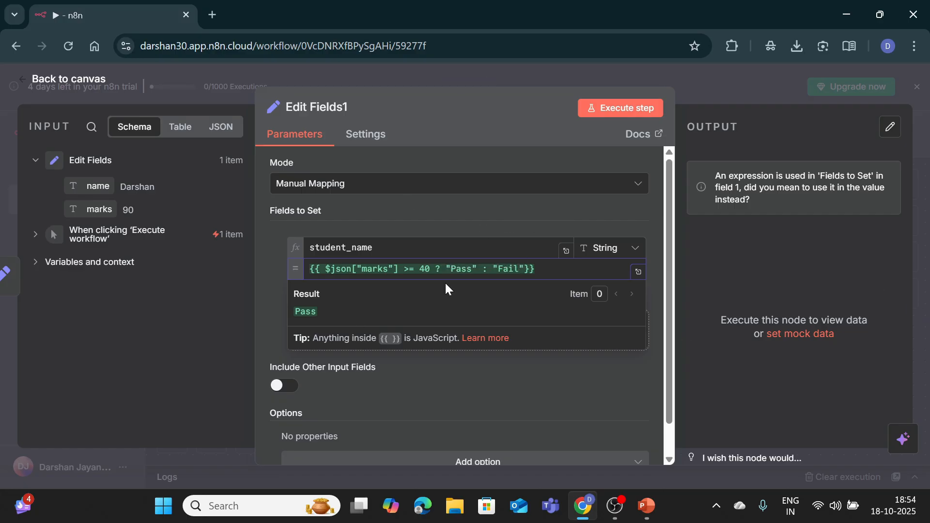
pyautogui.click(266, 309)
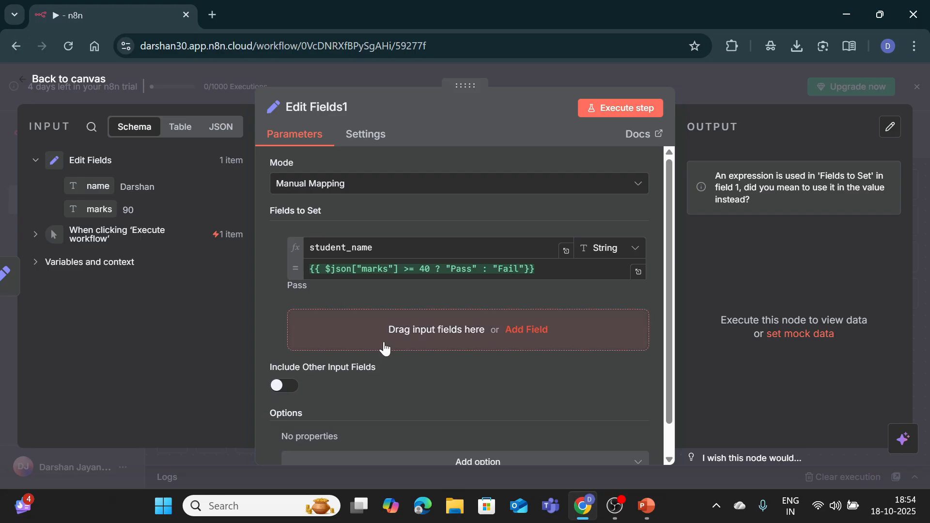
# Step: Test Edit Fields1, execute the whole workflow, and view logs showing student_name as Pass
pyautogui.click(631, 109)
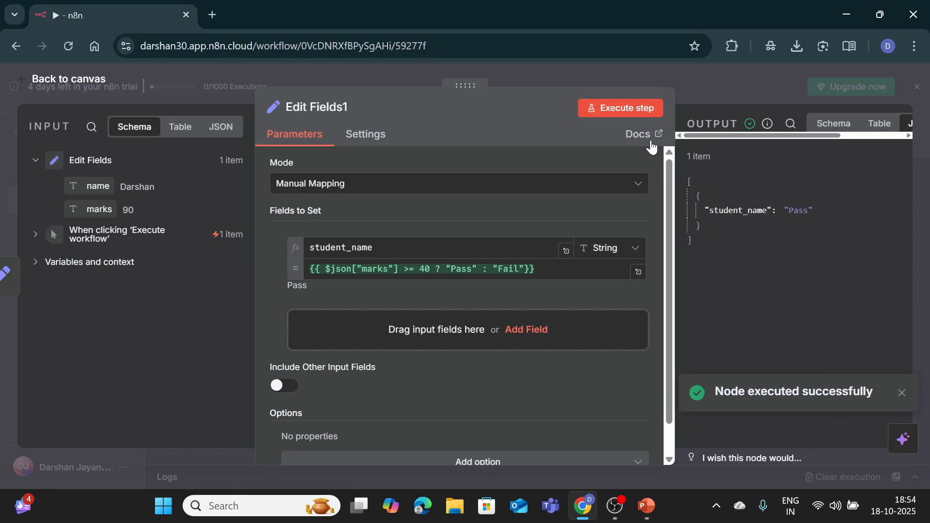
pyautogui.click(73, 80)
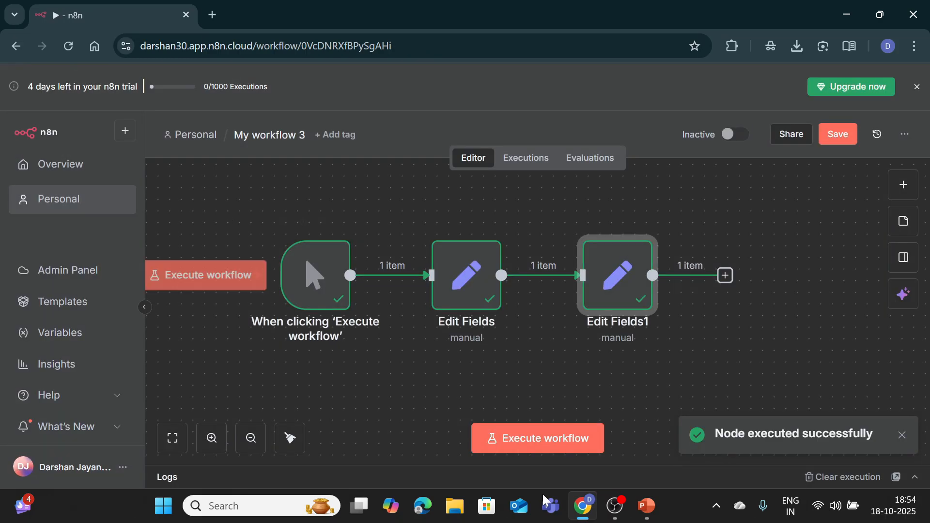
pyautogui.click(560, 438)
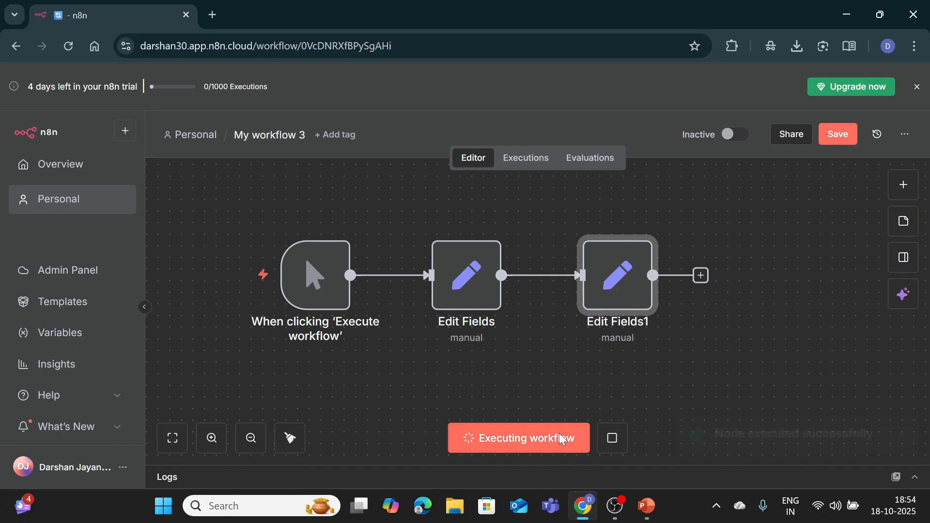
pyautogui.click(902, 425)
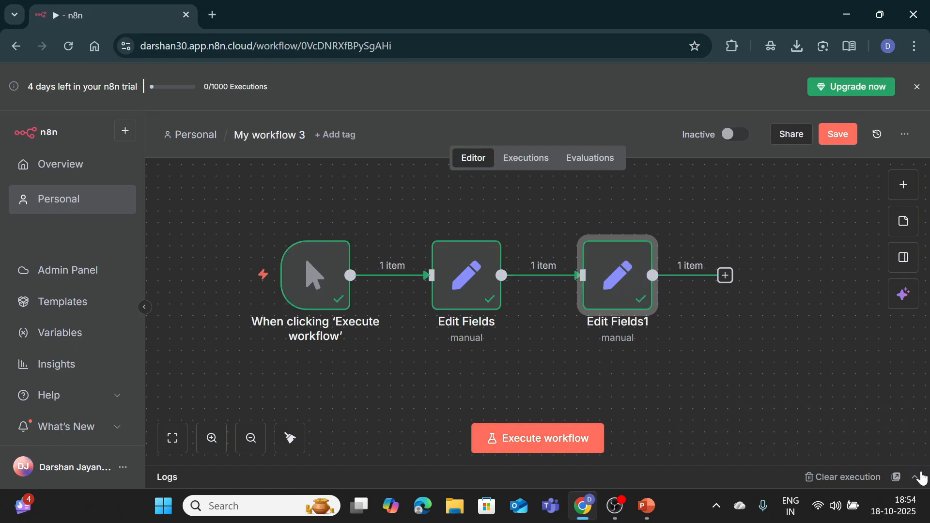
pyautogui.click(915, 477)
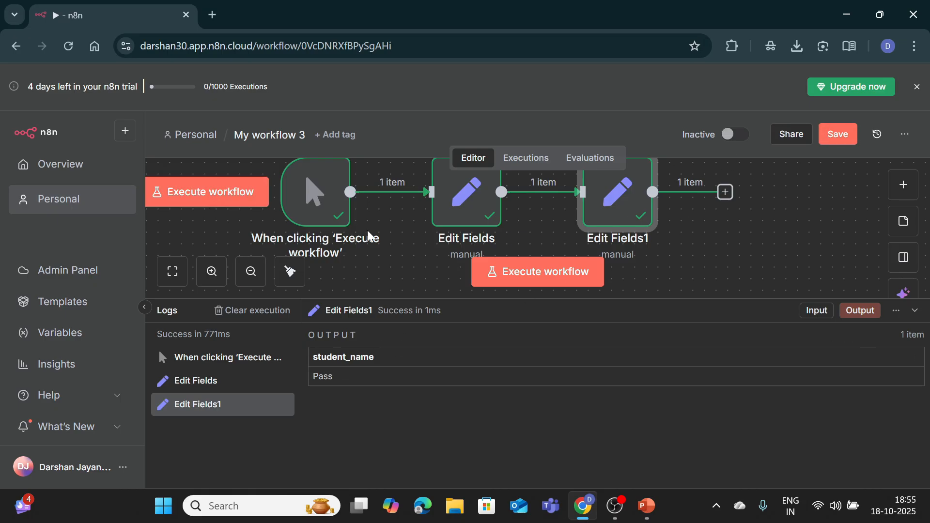
# Step: Replace the student_name value in Edit Fields1 with the expression {{ $json["name"] }}
pyautogui.press('Return')
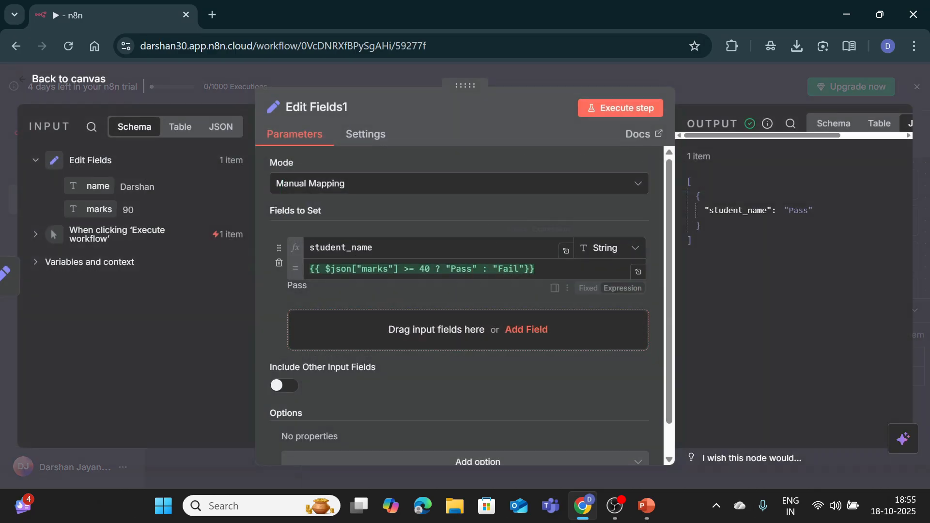
pyautogui.moveTo(538, 270); pyautogui.dragTo(325, 269)
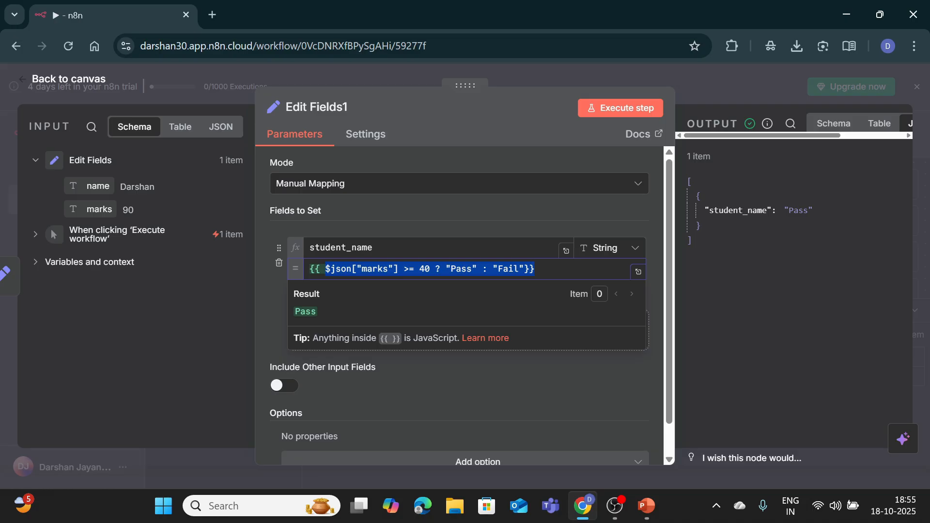
pyautogui.moveTo(309, 270); pyautogui.dragTo(538, 272)
pyautogui.hotkey('ctrl', 'c')
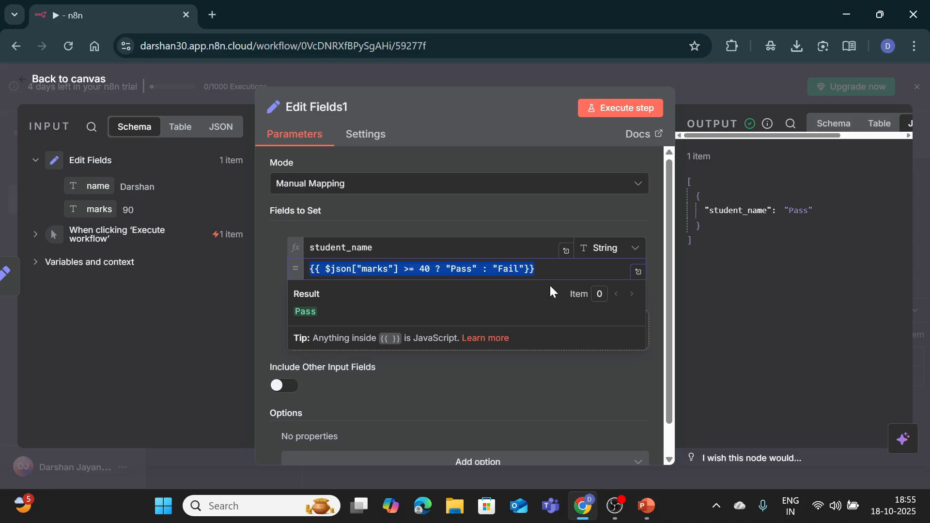
pyautogui.press('BackSpace')
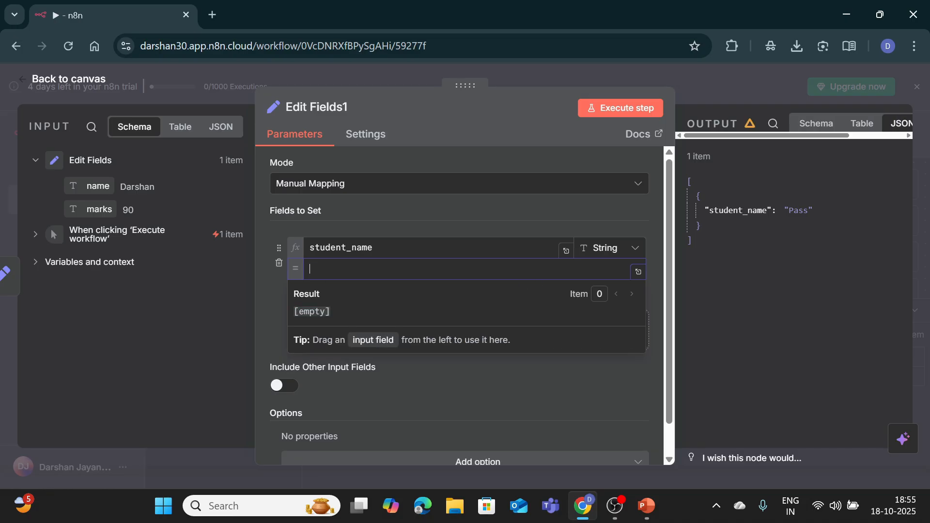
pyautogui.write('{{ ')
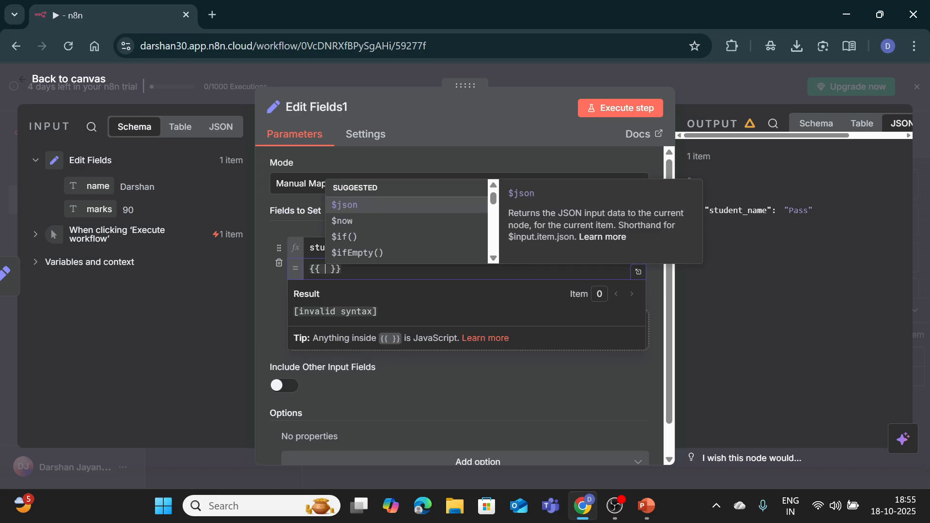
pyautogui.write('$json')
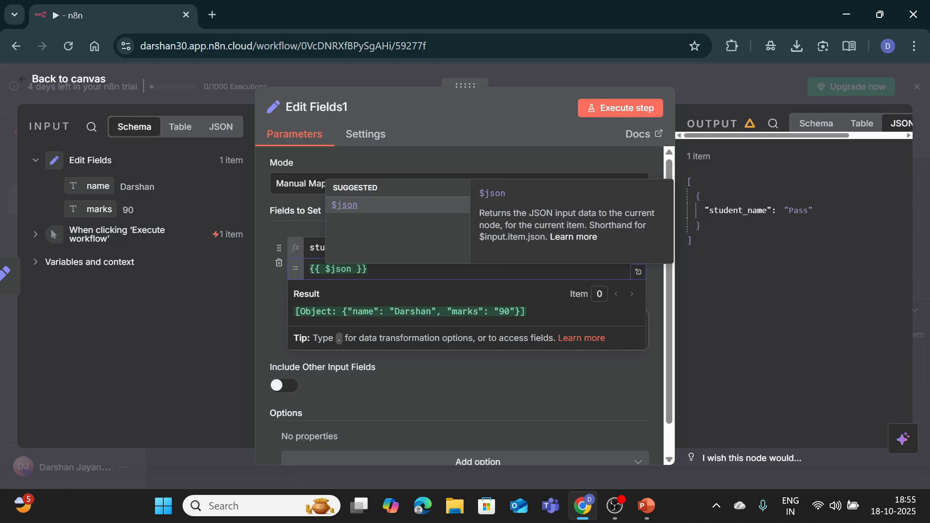
pyautogui.write('["name')
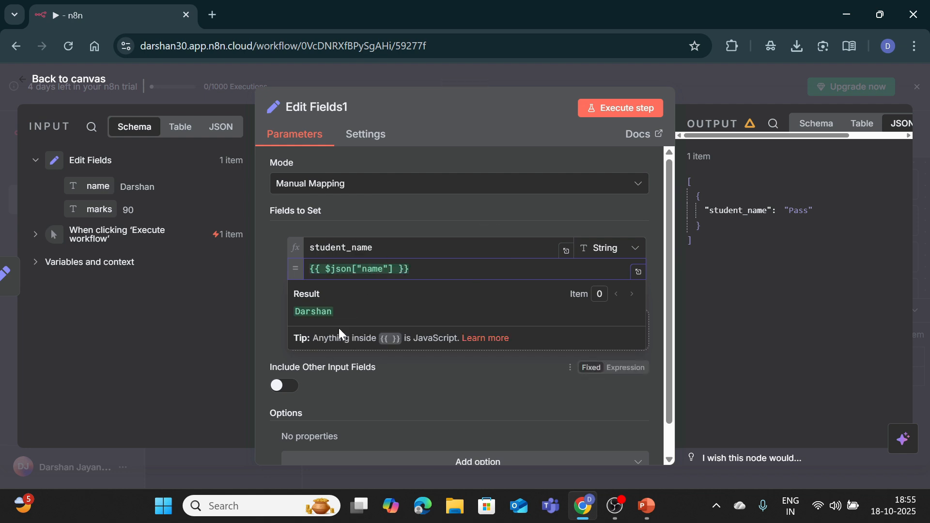
pyautogui.click(274, 300)
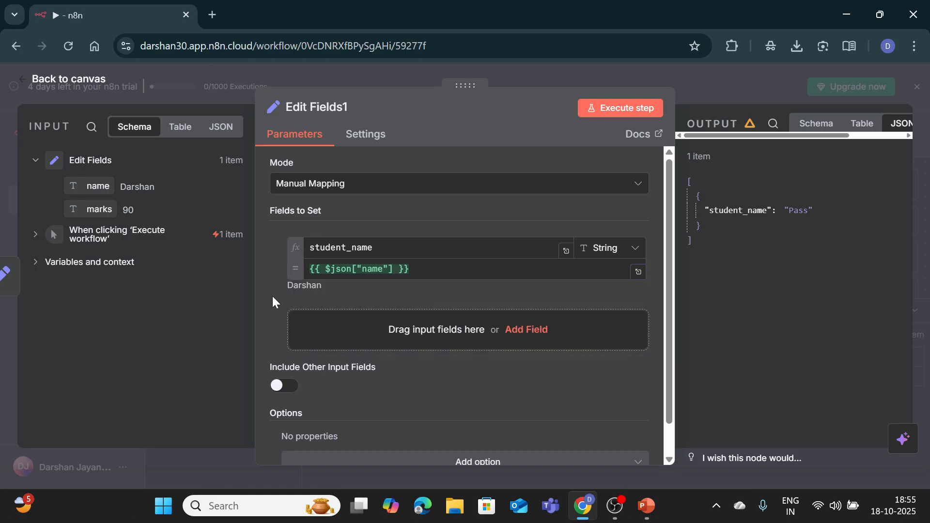
# Step: Add a result field with the pasted marks >= 40 Pass/Fail expression and test the node
pyautogui.click(511, 330)
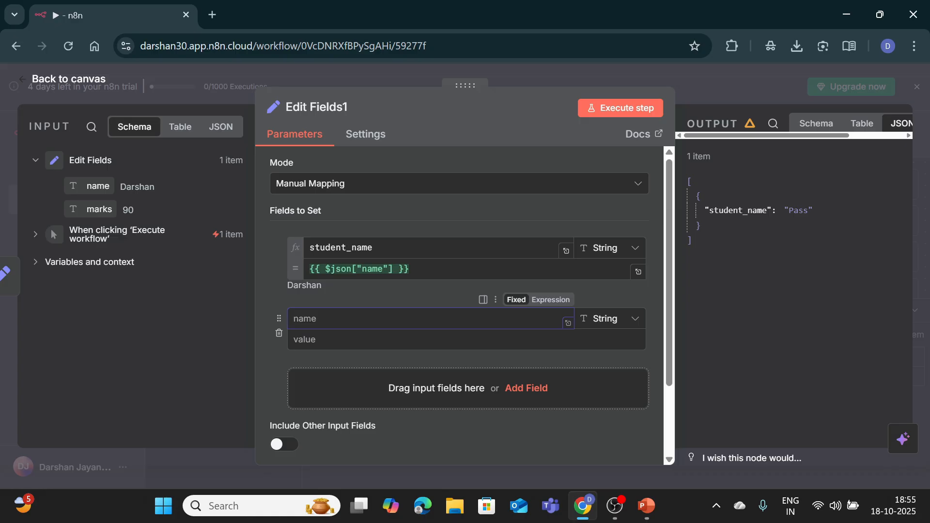
pyautogui.write('result')
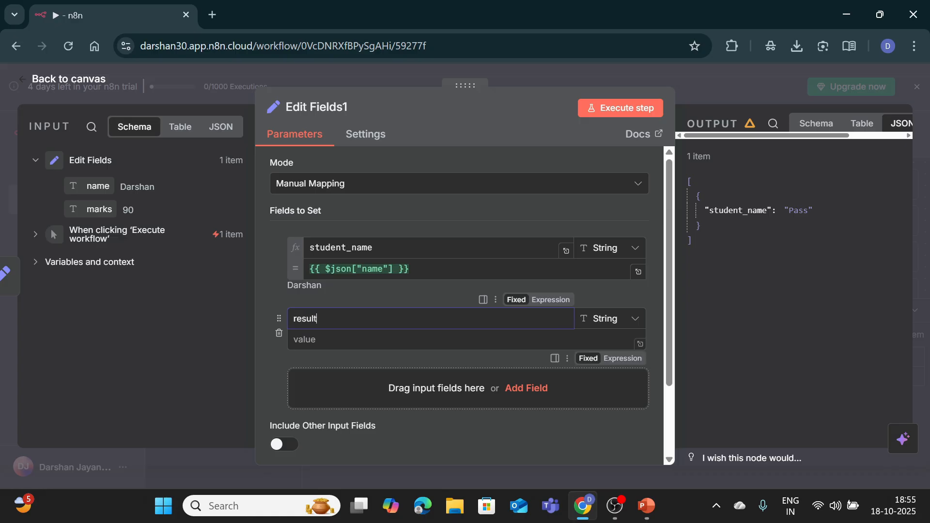
pyautogui.click(465, 340)
pyautogui.hotkey('ctrl', 'v')
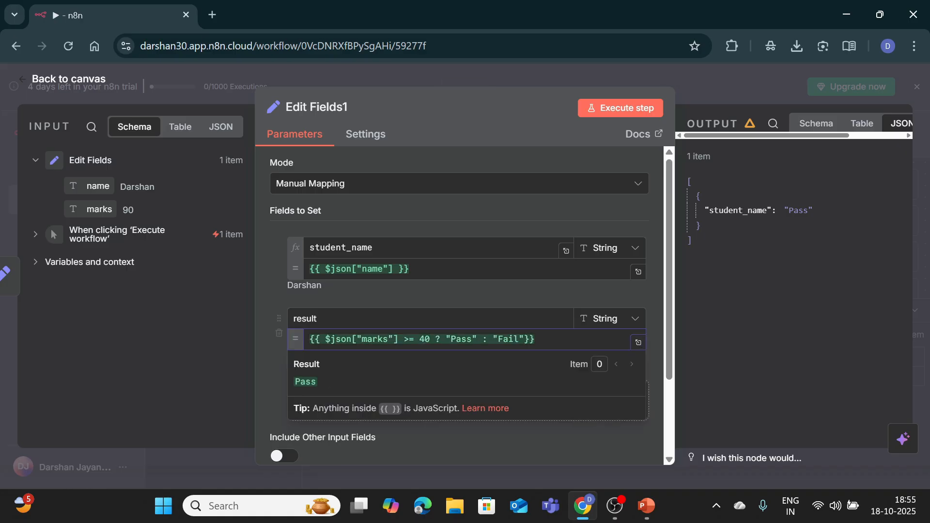
pyautogui.click(621, 110)
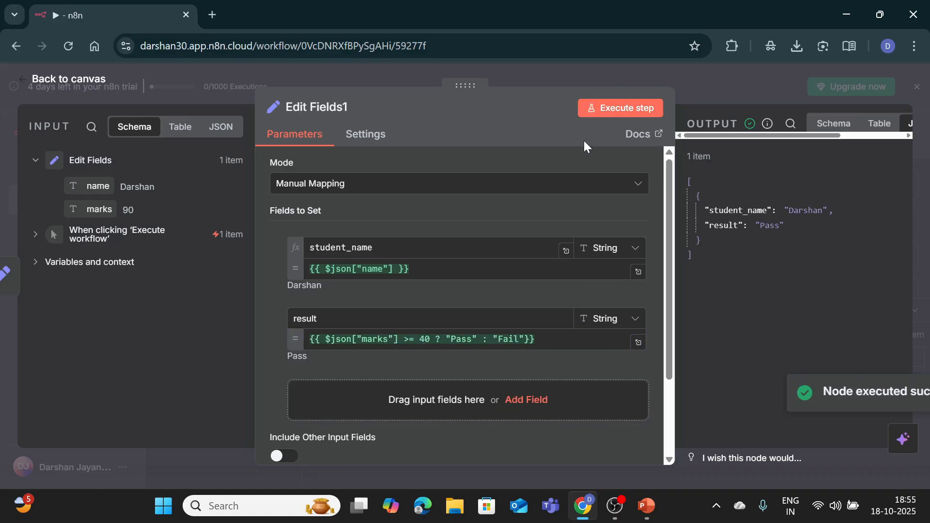
pyautogui.click(99, 80)
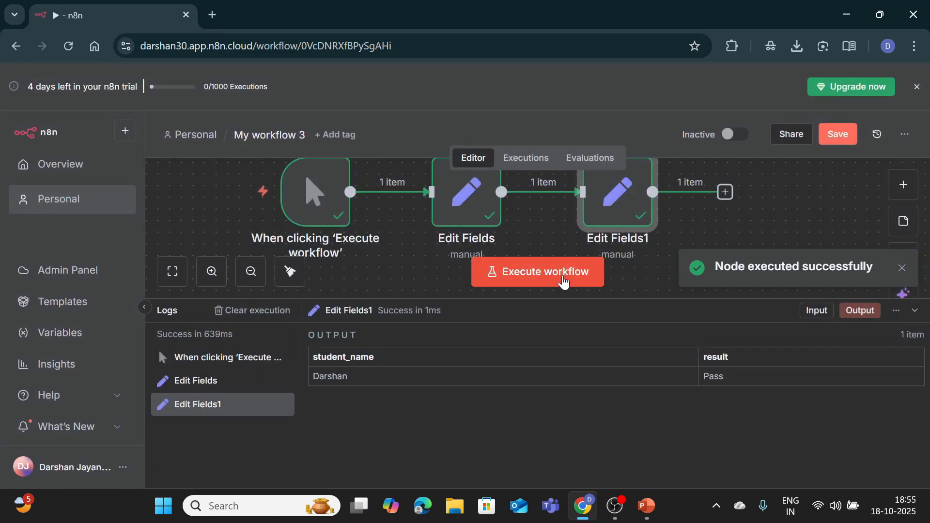
# Step: Clear the old execution, rerun the workflow outputting the name with Pass, and save it
pyautogui.click(241, 310)
pyautogui.click(524, 281)
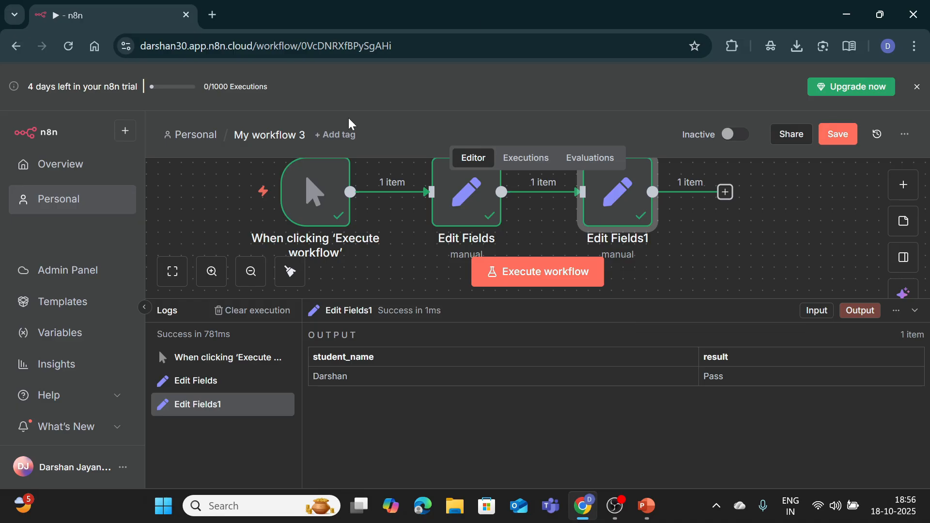
pyautogui.click(830, 138)
pyautogui.hotkey('alt', 'Tab')
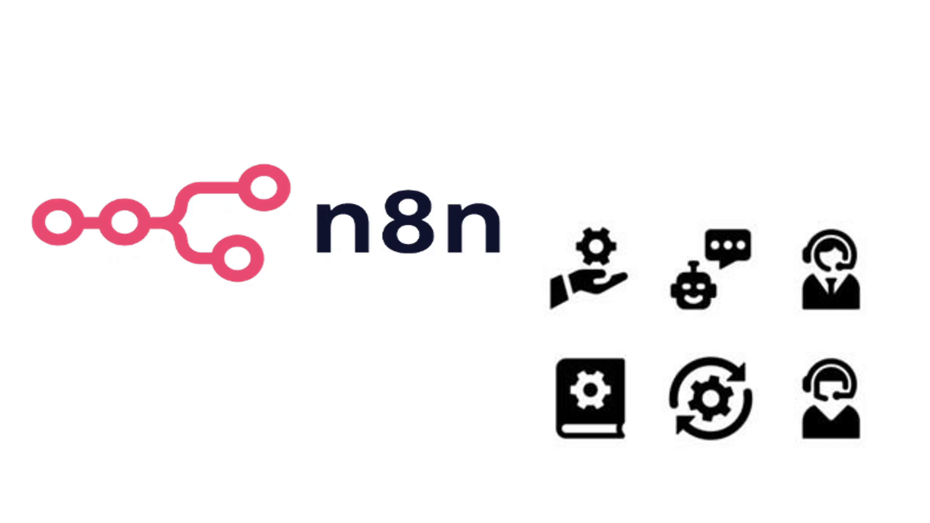
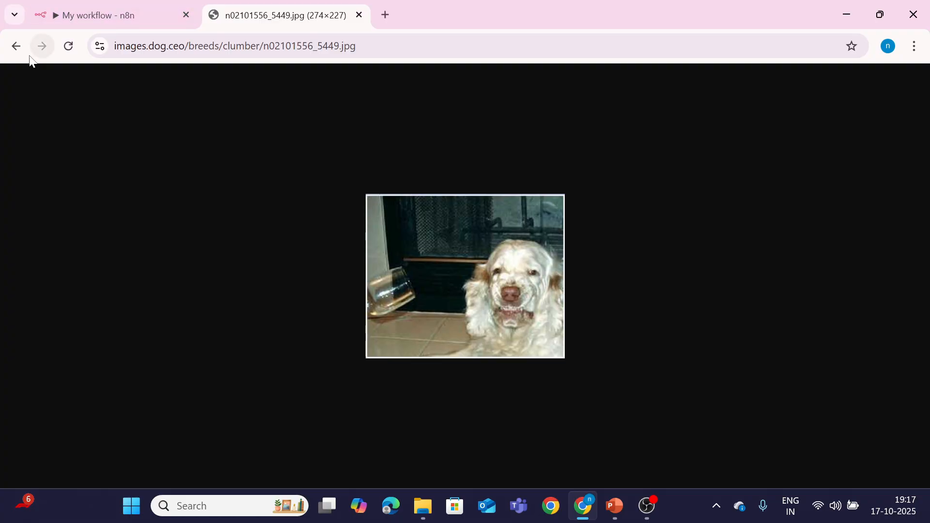
# Step: Return to the n8n workflow, where the HTTP Request node returned a dog-image link
pyautogui.click(122, 8)
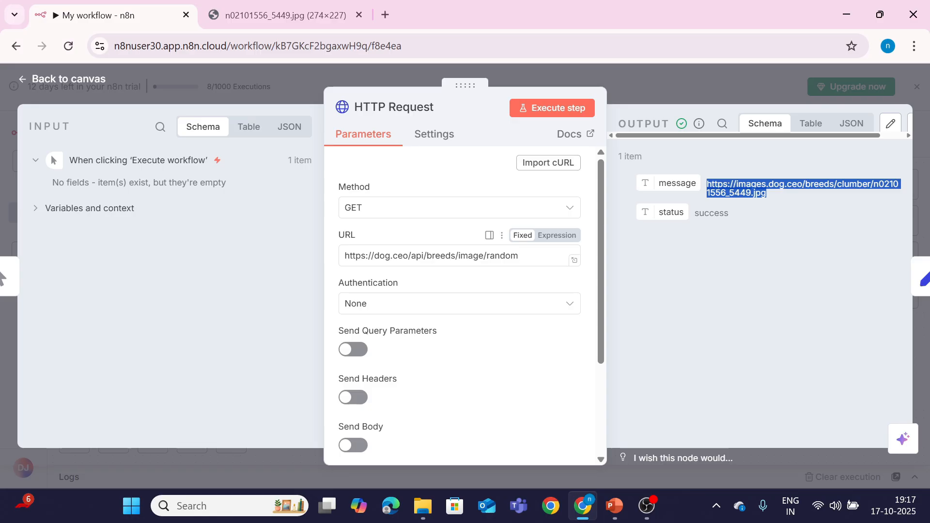
# Step: Change the URL to dog.ceo/api/bfeeds/image/random, get a resource-not-found error, and return to the canvas
pyautogui.click(435, 256)
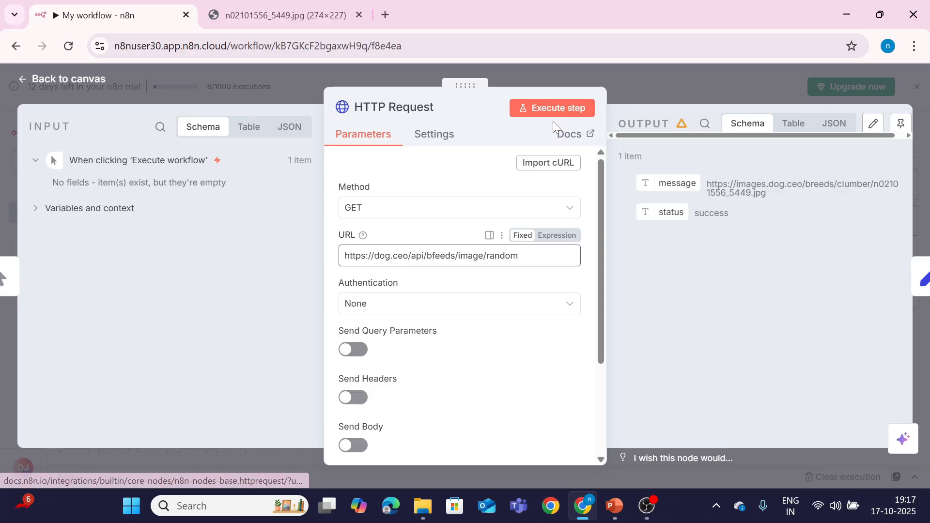
pyautogui.click(554, 108)
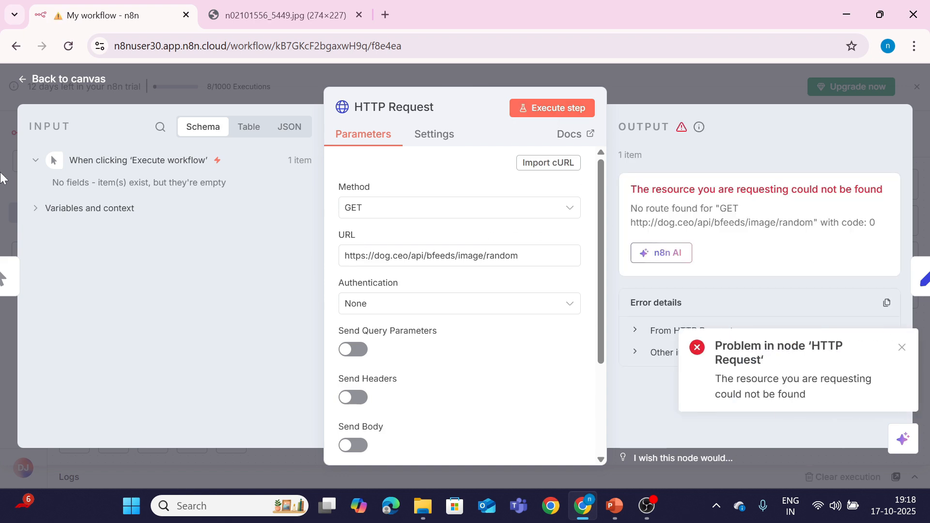
pyautogui.click(60, 82)
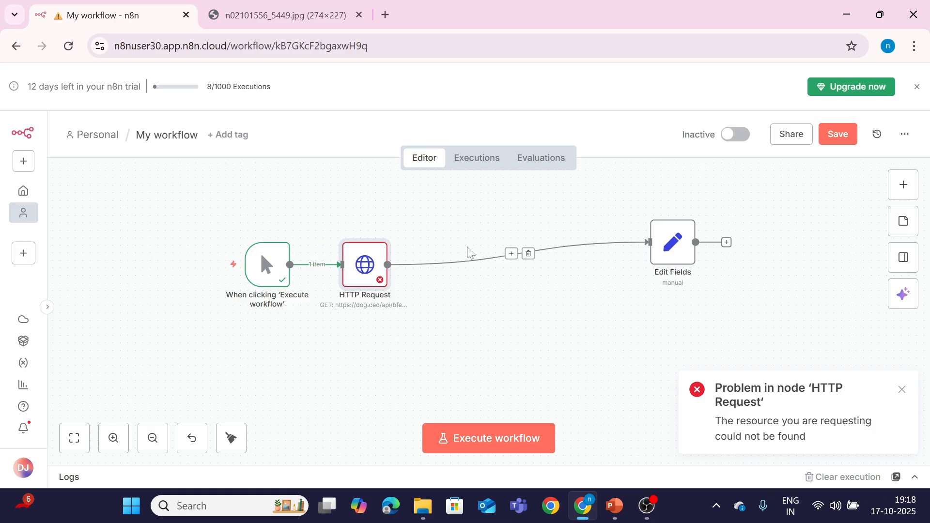
# Step: Delete the HTTP Request node and move Edit Fields next to the manual trigger
pyautogui.moveTo(358, 254)
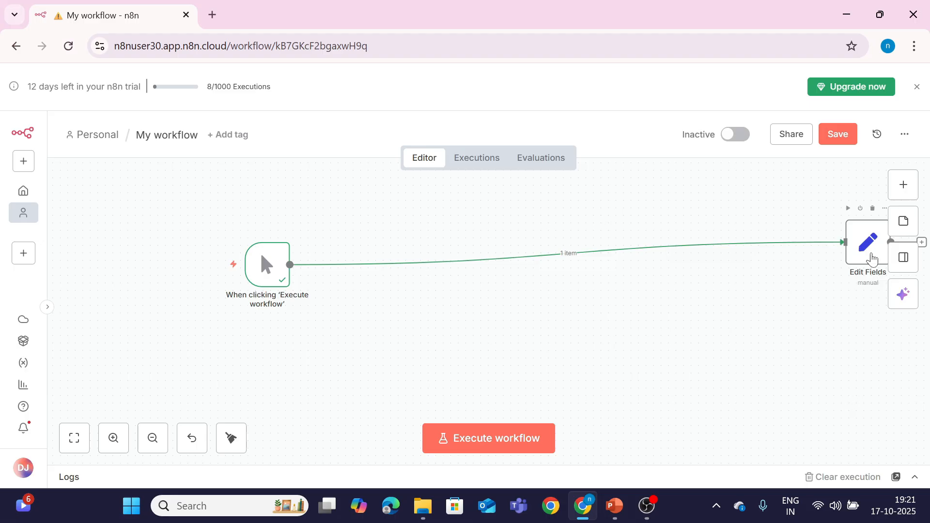
pyautogui.moveTo(870, 259); pyautogui.dragTo(559, 276)
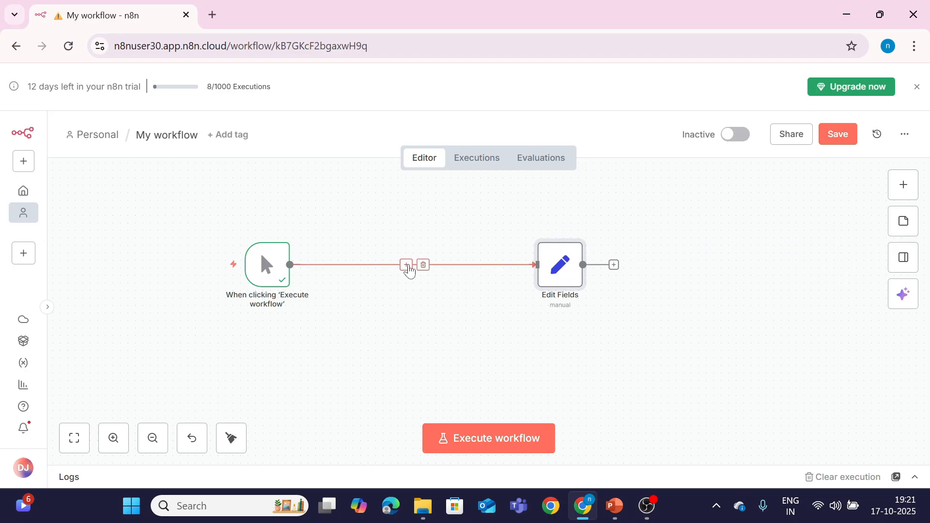
# Step: Insert an HTTP Request node for dog.ceo/api/breeds/image/random and run it successfully
pyautogui.click(407, 266)
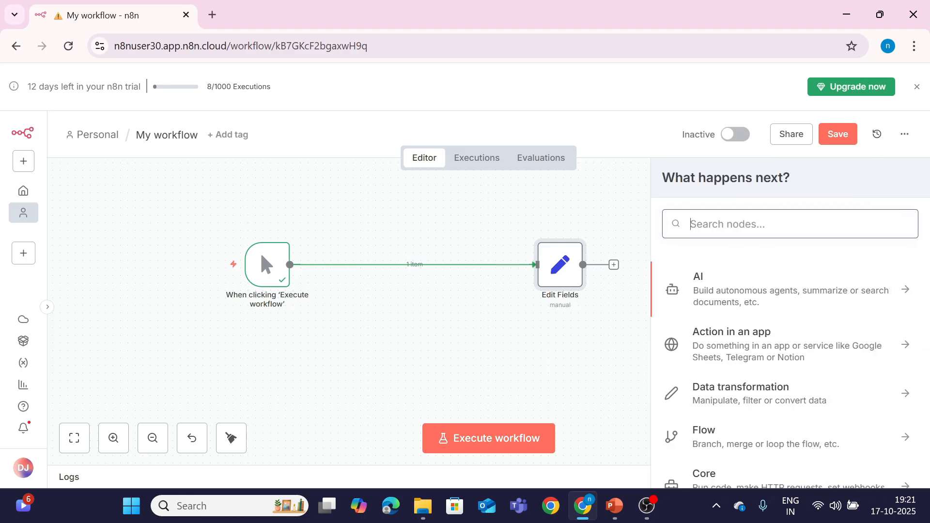
pyautogui.write('http')
pyautogui.click(727, 299)
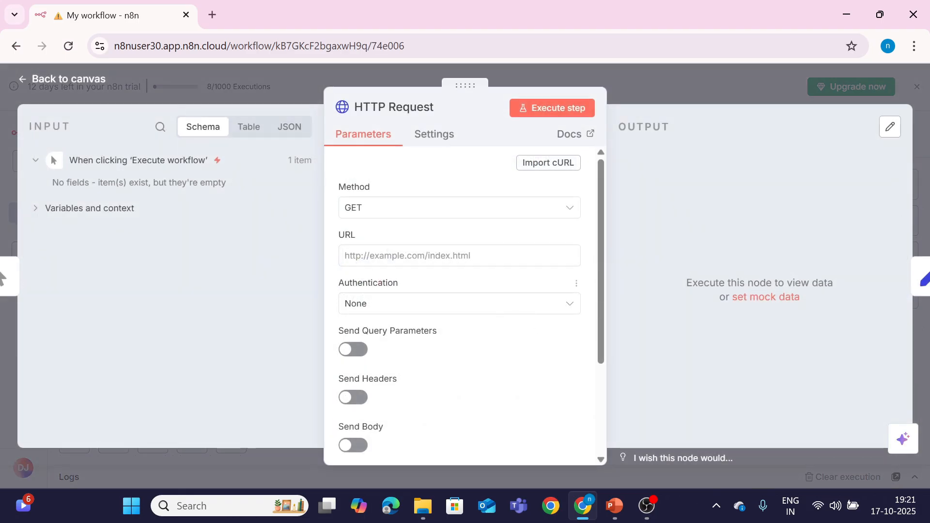
pyautogui.click(475, 256)
pyautogui.write('https://dog.ceo/api/breeds/images/random')
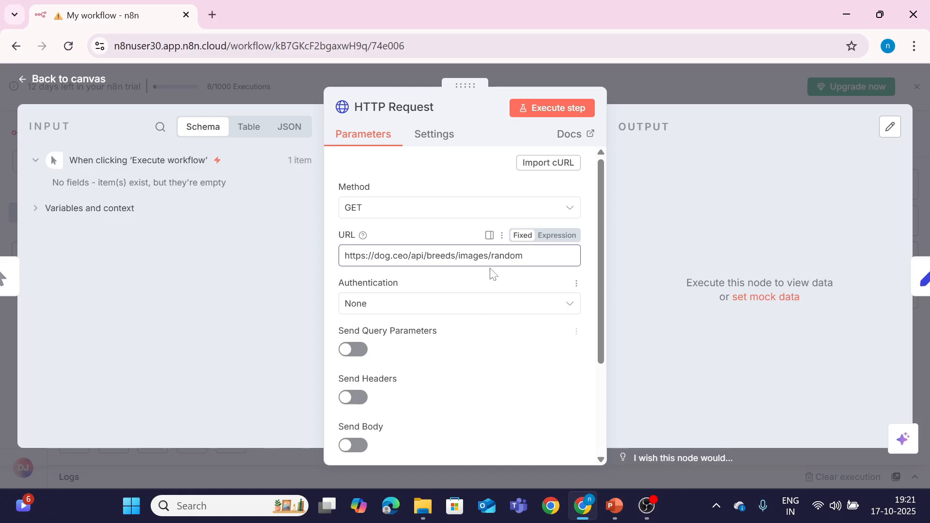
pyautogui.press('BackSpace')
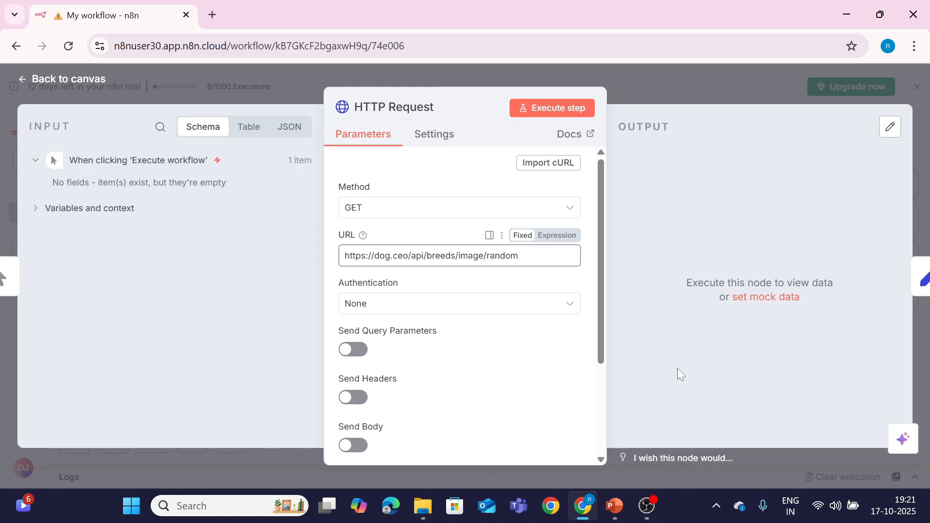
pyautogui.click(555, 116)
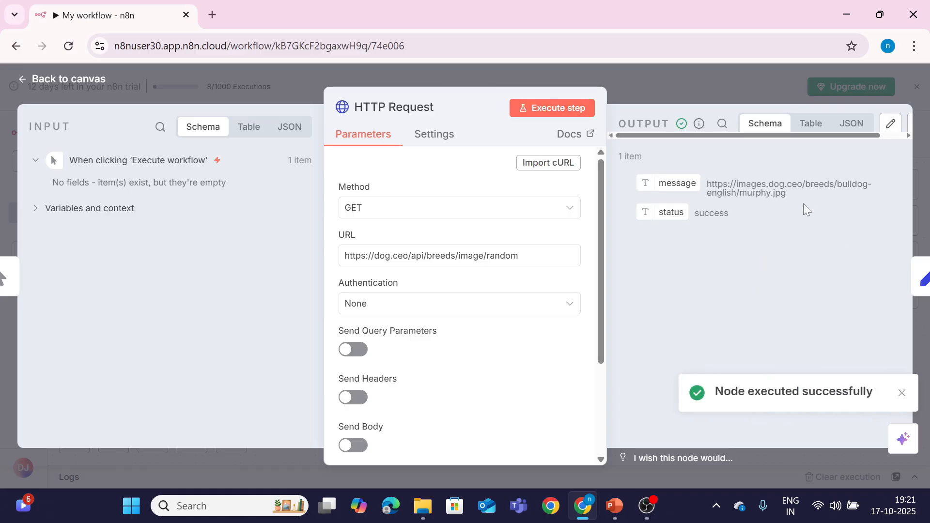
# Step: Start breaking the URL by removing the 'r' from 'breeds'
pyautogui.click(902, 392)
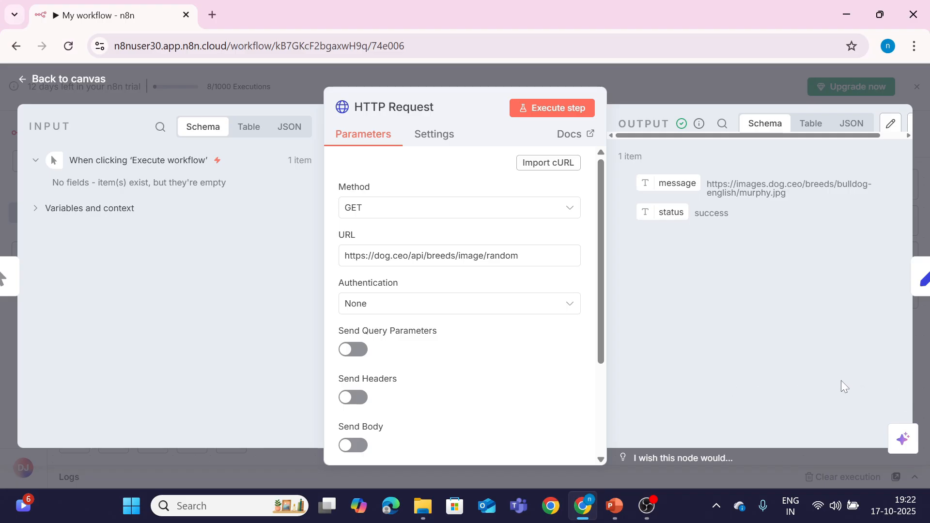
pyautogui.click(434, 256)
pyautogui.press('BackSpace')
# Step: Complete the bfeeds URL, enable Retry On Fail with 3 tries and 1000 ms wait, and test it
pyautogui.write('f')
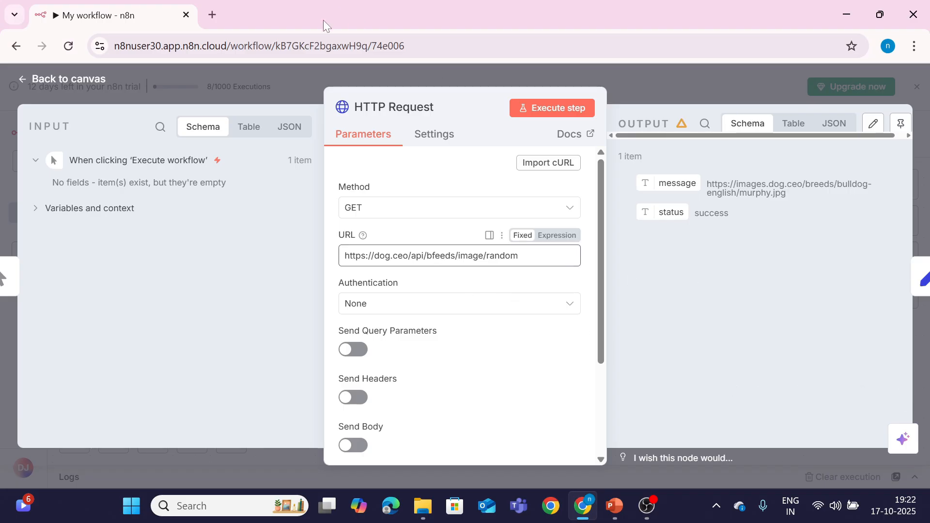
pyautogui.click(433, 140)
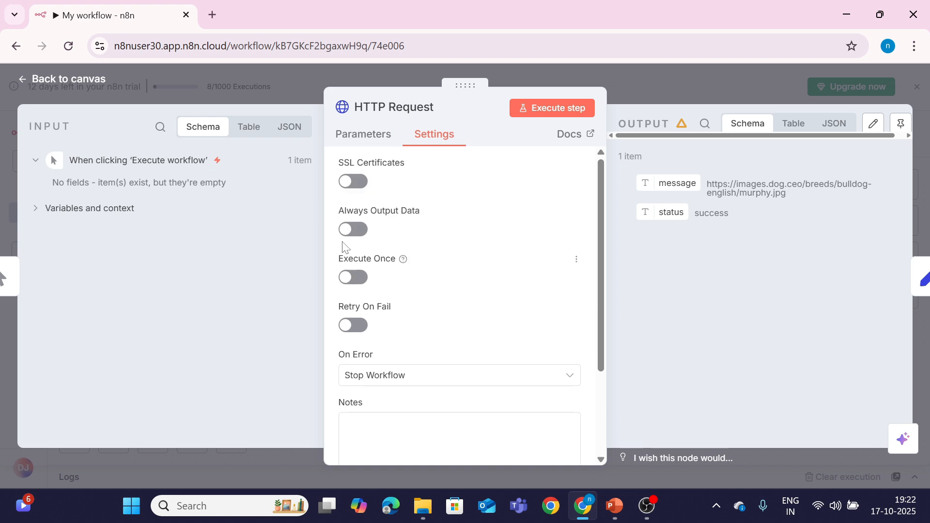
pyautogui.click(353, 327)
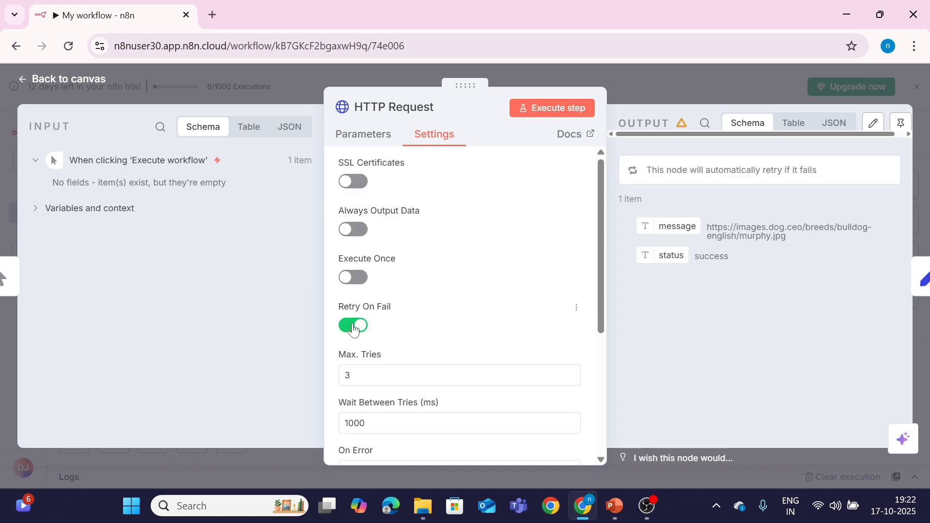
pyautogui.click(443, 369)
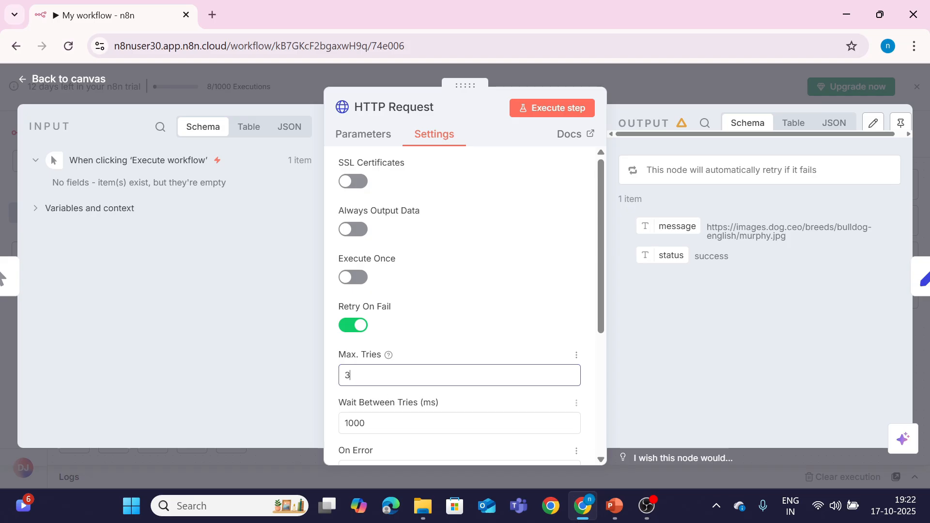
pyautogui.moveTo(602, 330); pyautogui.dragTo(603, 347)
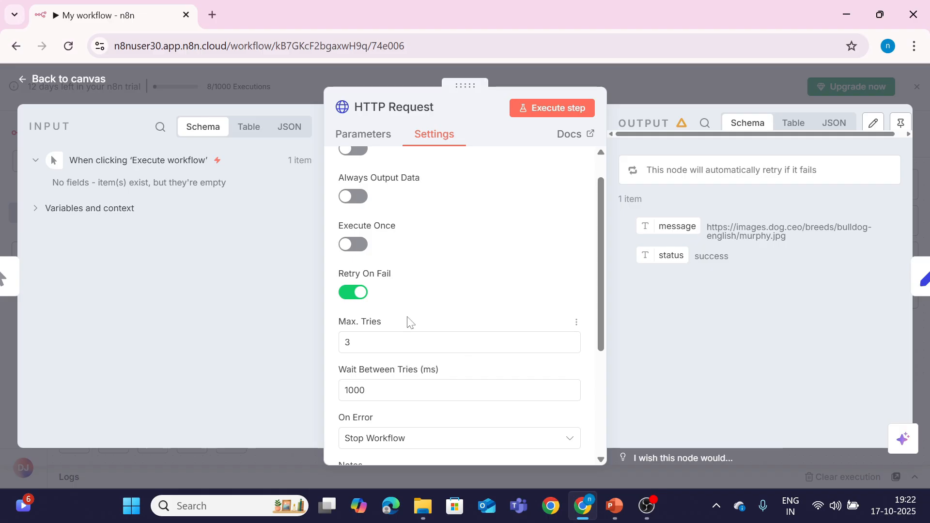
pyautogui.click(528, 112)
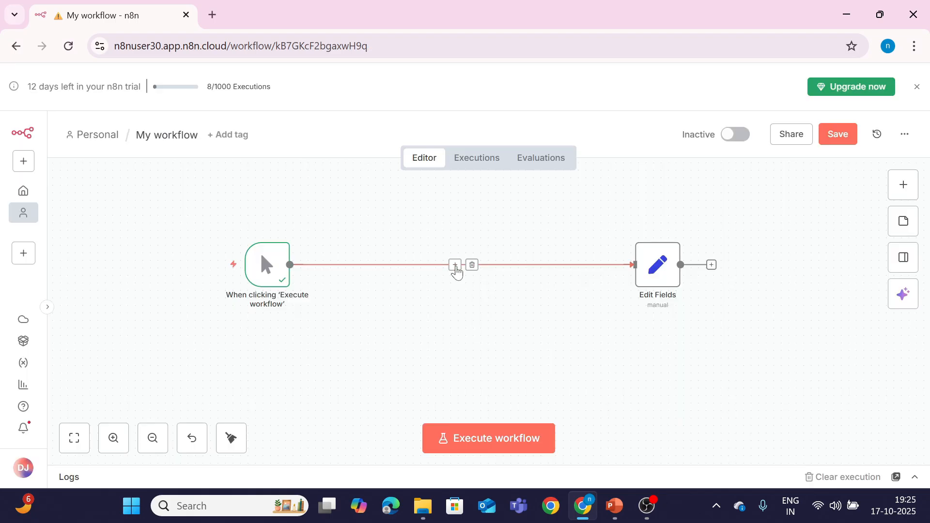
# Step: Add a new HTTP Request node calling dog.ceo/api/breeds/image/random and run it successfully
pyautogui.click(455, 266)
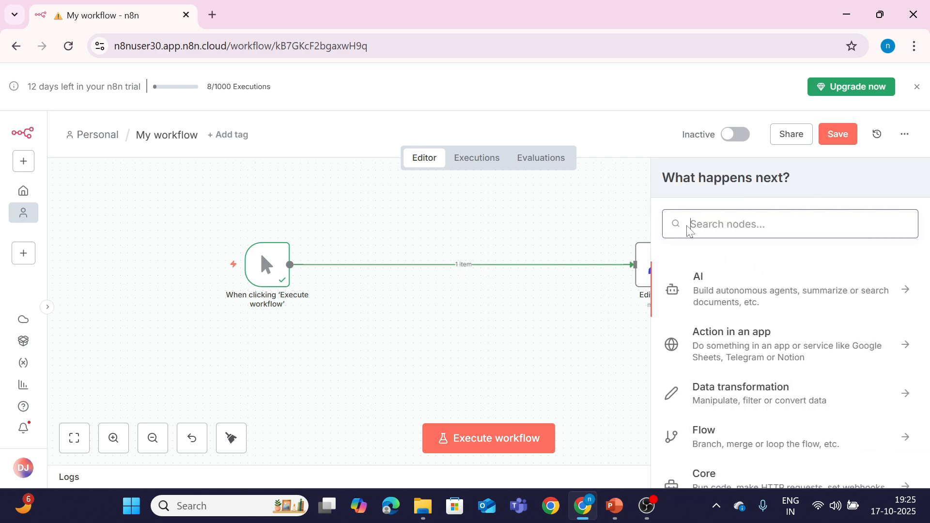
pyautogui.write('http')
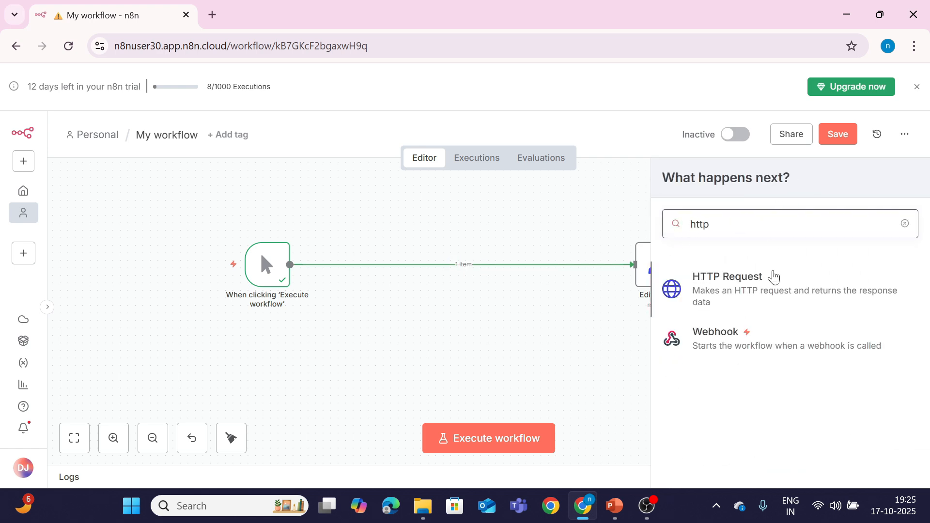
pyautogui.click(756, 293)
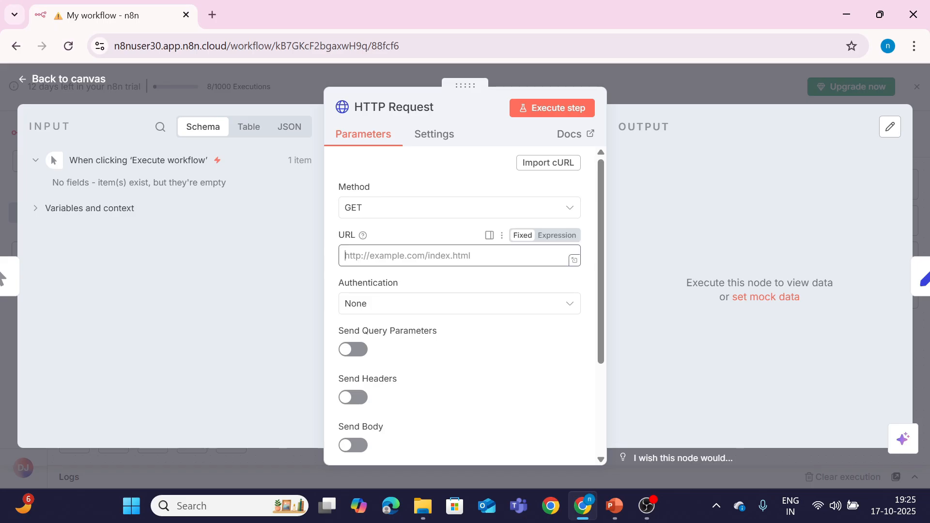
pyautogui.write('https://dog.ceo/api/breeds/images/random')
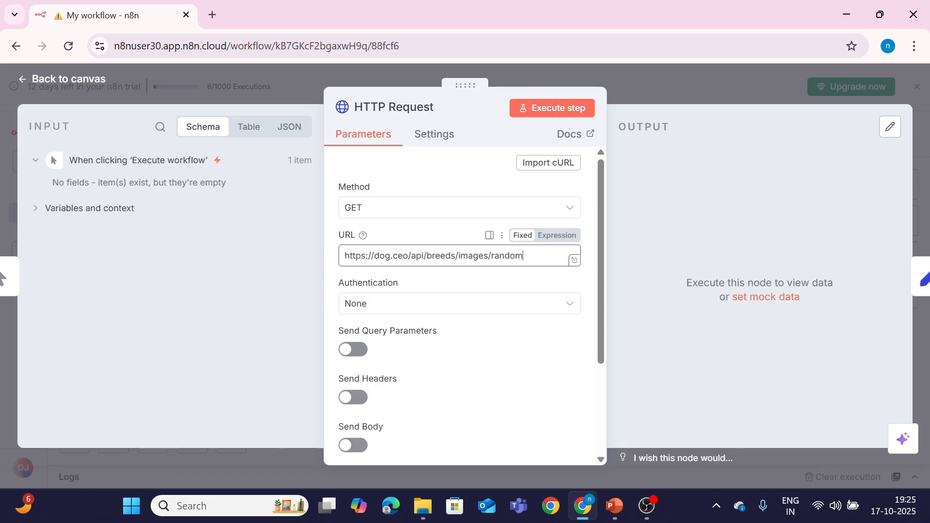
pyautogui.press('BackSpace')
pyautogui.click(550, 111)
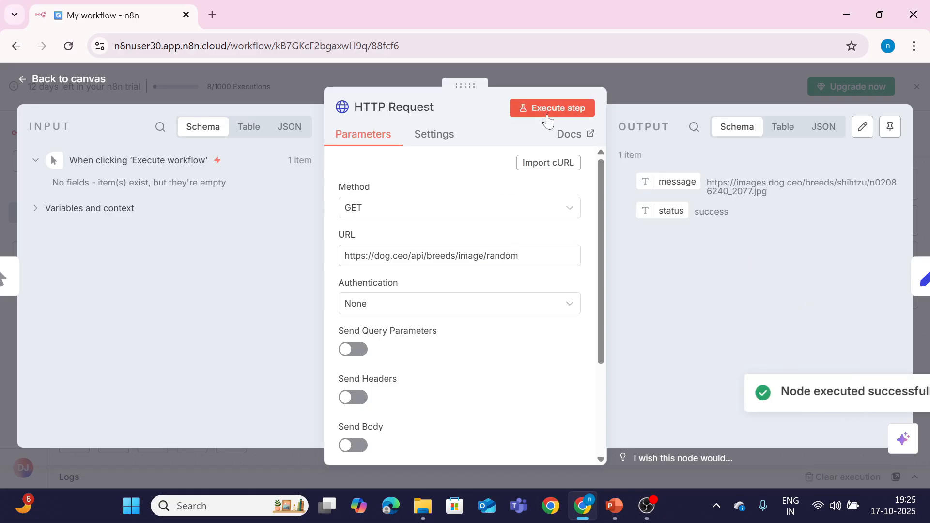
pyautogui.click(903, 394)
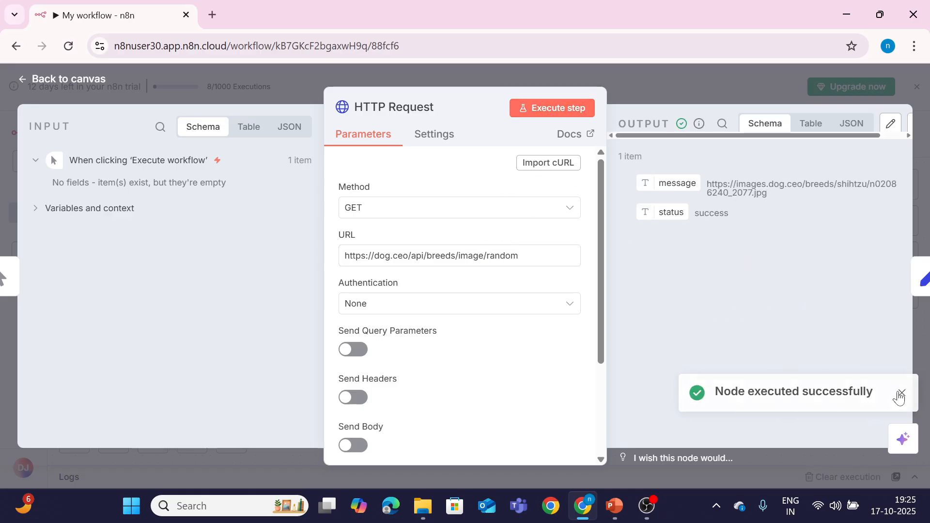
pyautogui.click(434, 145)
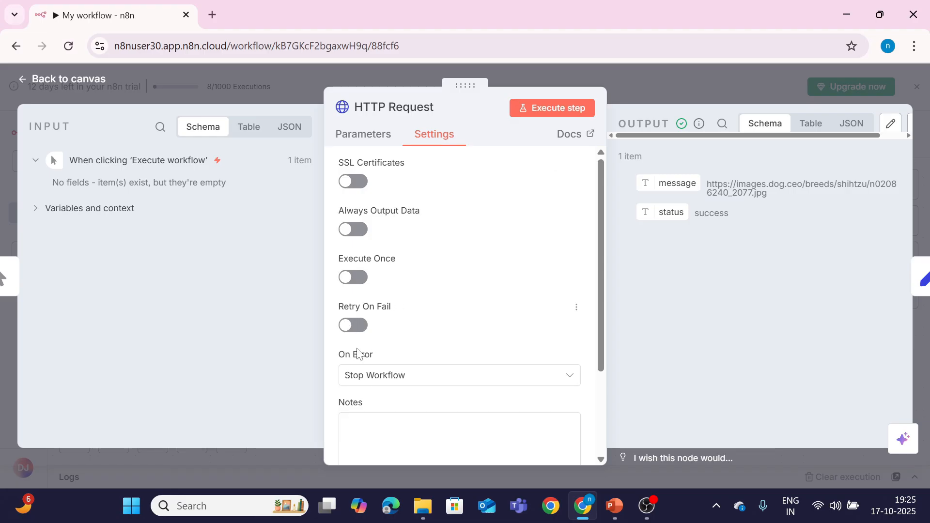
# Step: Set On Error to Continue, misspell the URL as bfeeds, and run it to pass a 404 item
pyautogui.click(366, 378)
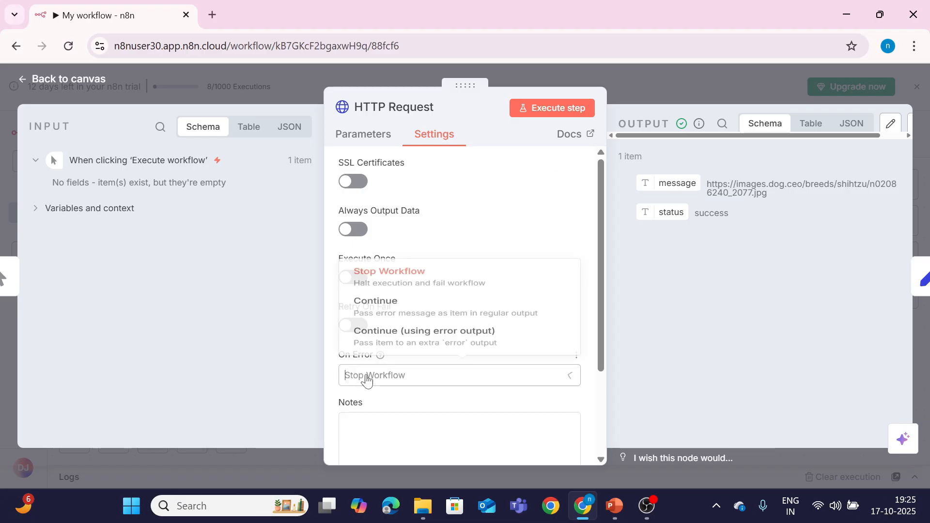
pyautogui.click(365, 301)
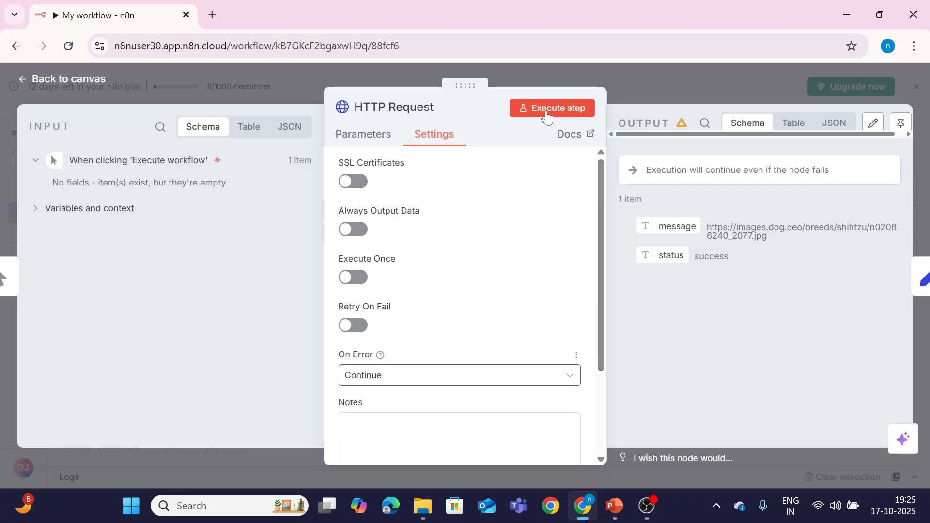
pyautogui.click(387, 144)
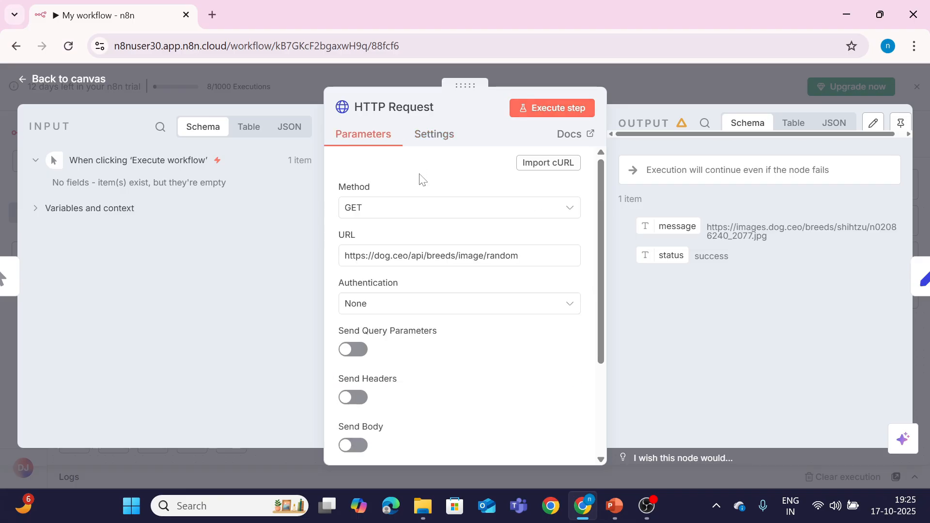
pyautogui.click(435, 256)
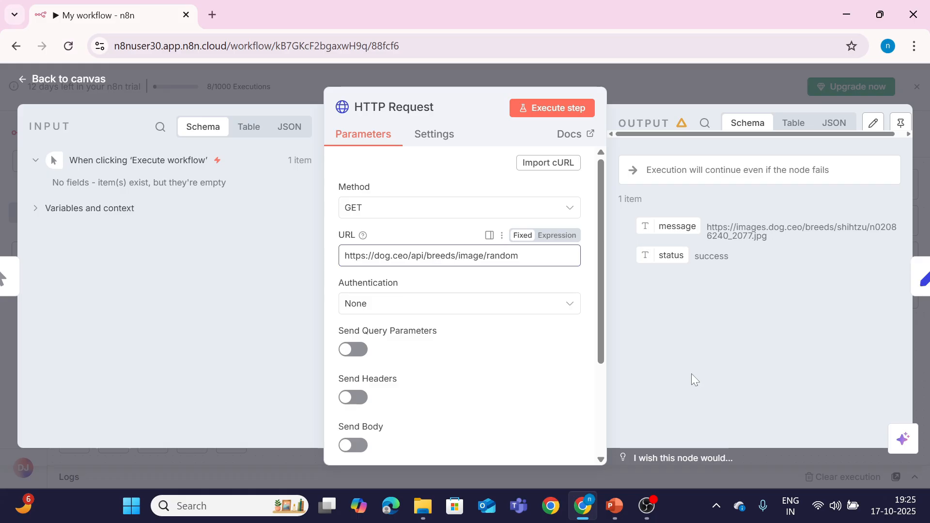
pyautogui.click(571, 104)
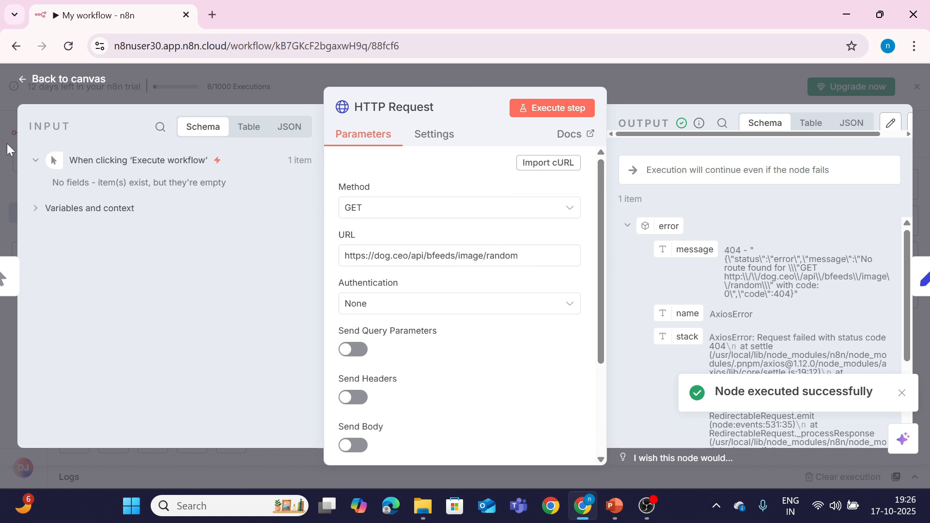
pyautogui.click(68, 81)
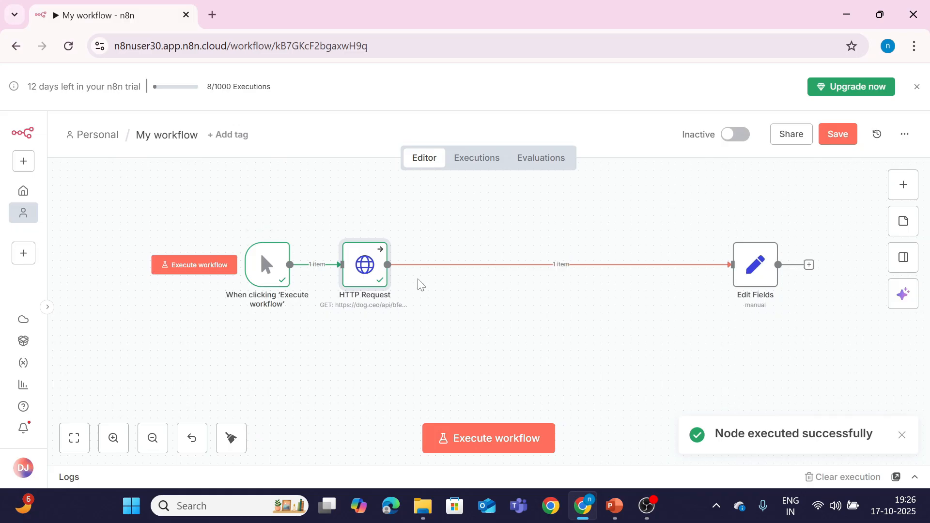
# Step: Execute the whole workflow with the failing HTTP Request node in place
pyautogui.click(530, 436)
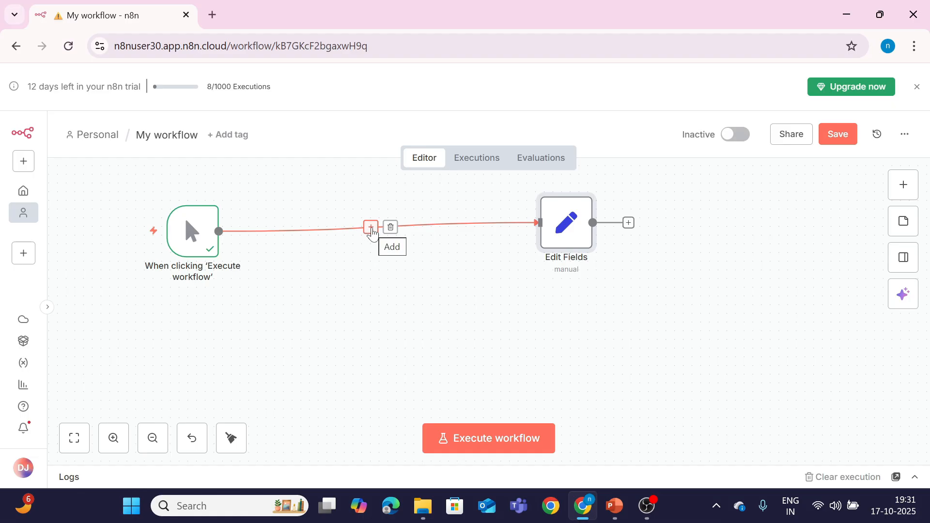
# Step: Insert an HTTP Request node for dog.ceo/api/breeds/image/random before Edit Fields and test it successfully
pyautogui.click(371, 228)
pyautogui.write('ht')
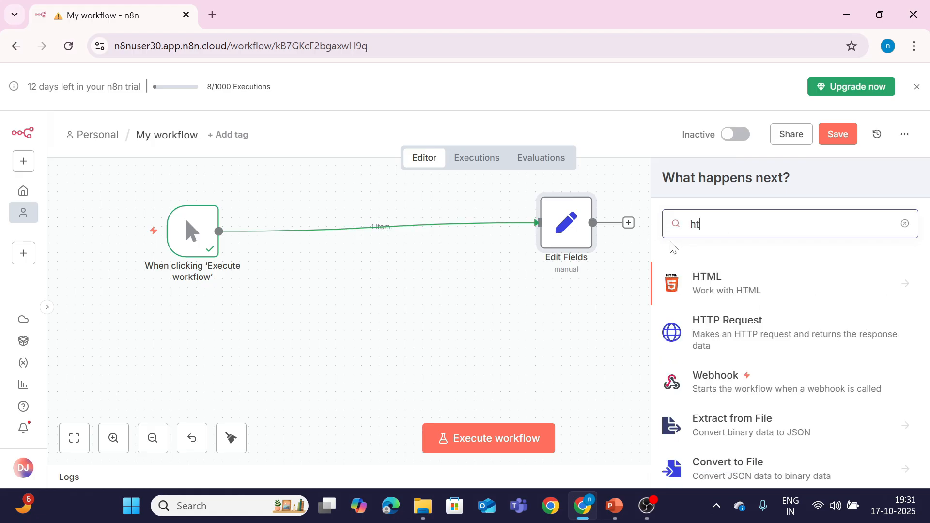
pyautogui.click(720, 332)
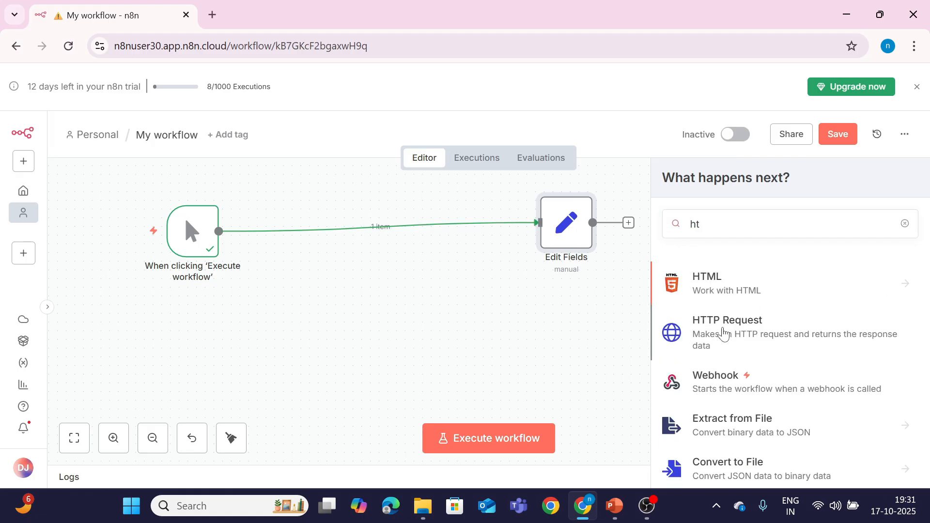
pyautogui.click(428, 257)
pyautogui.write('https://dog.ceo/api/breeds/image/random')
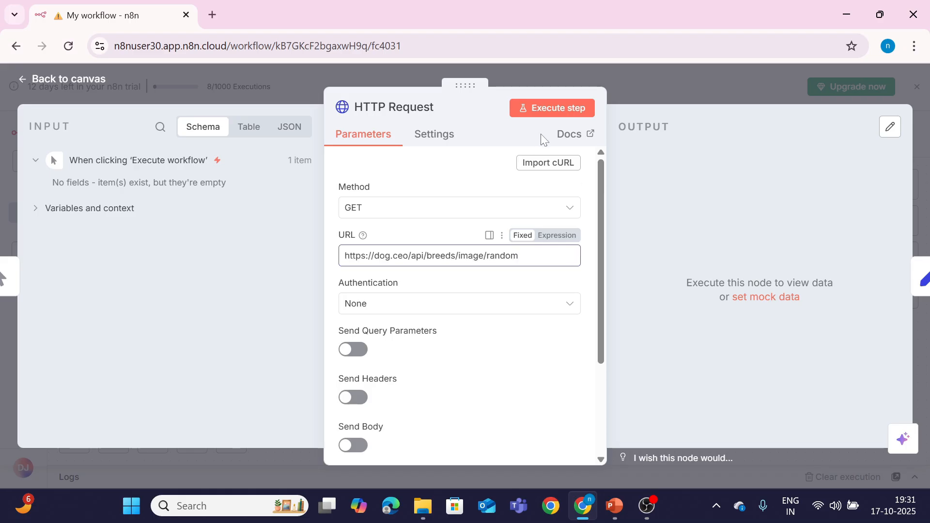
pyautogui.click(547, 105)
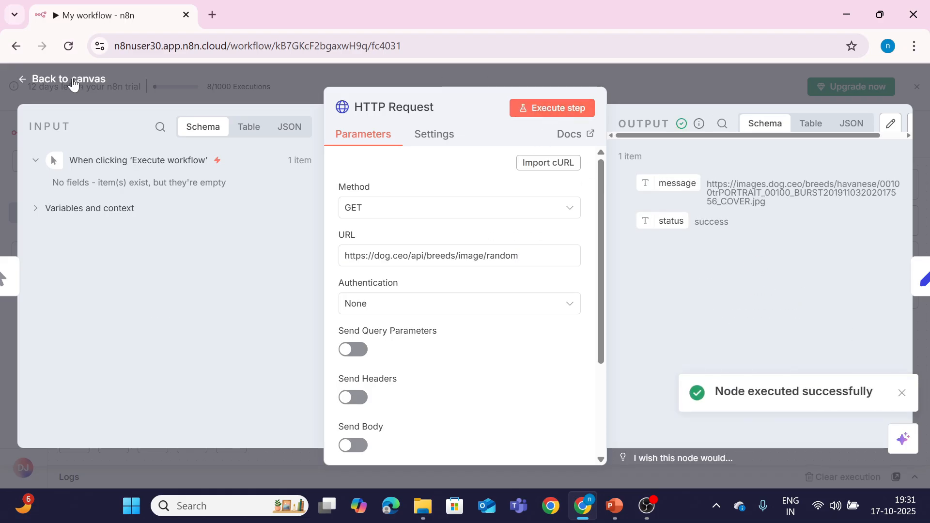
pyautogui.click(70, 80)
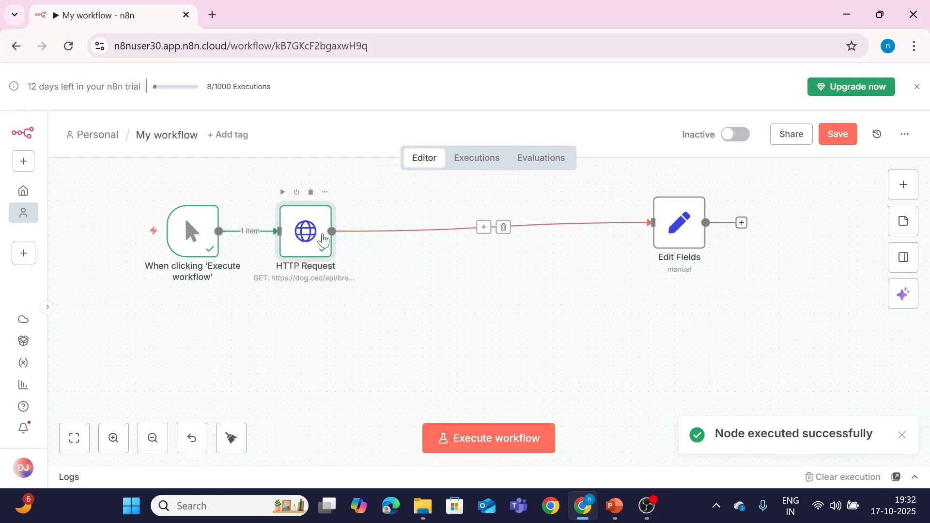
pyautogui.moveTo(670, 238); pyautogui.dragTo(549, 212)
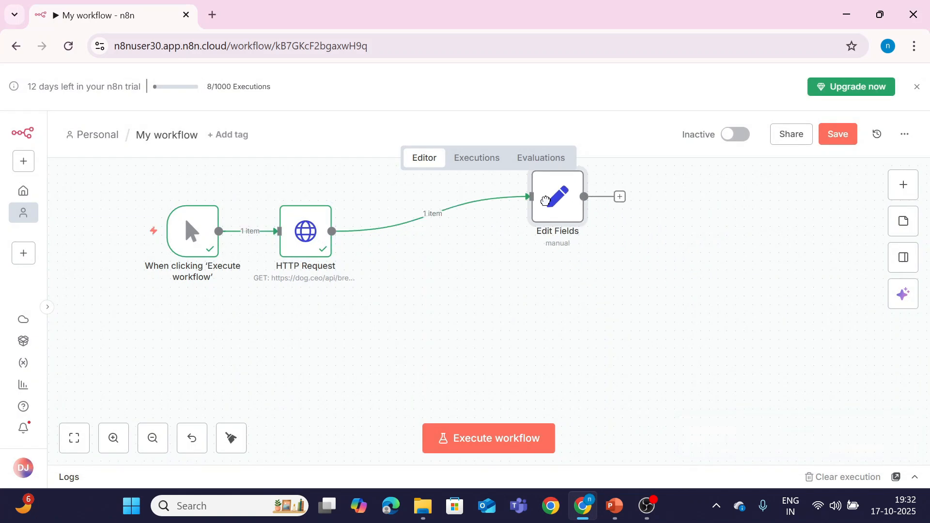
# Step: Add a Gmail 'Send a message' node after the HTTP Request node
pyautogui.click(333, 232)
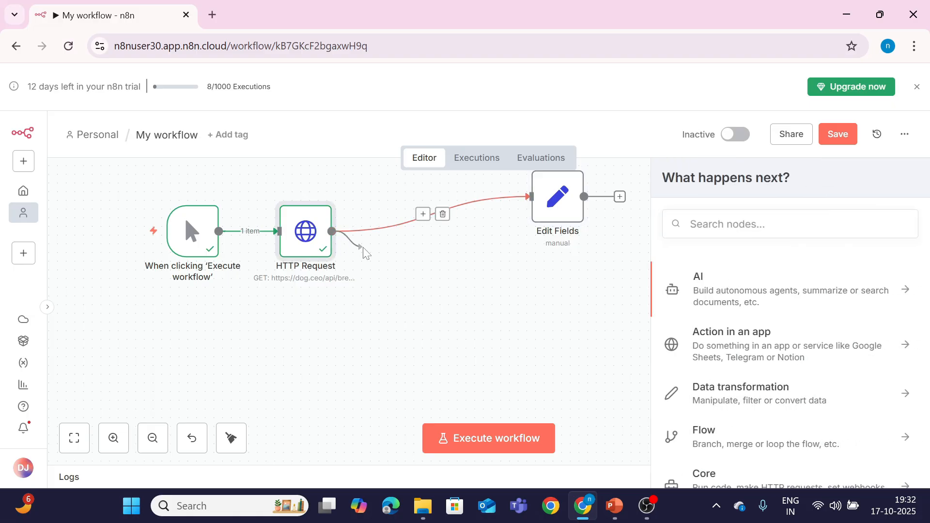
pyautogui.scroll(5, 528, 325)
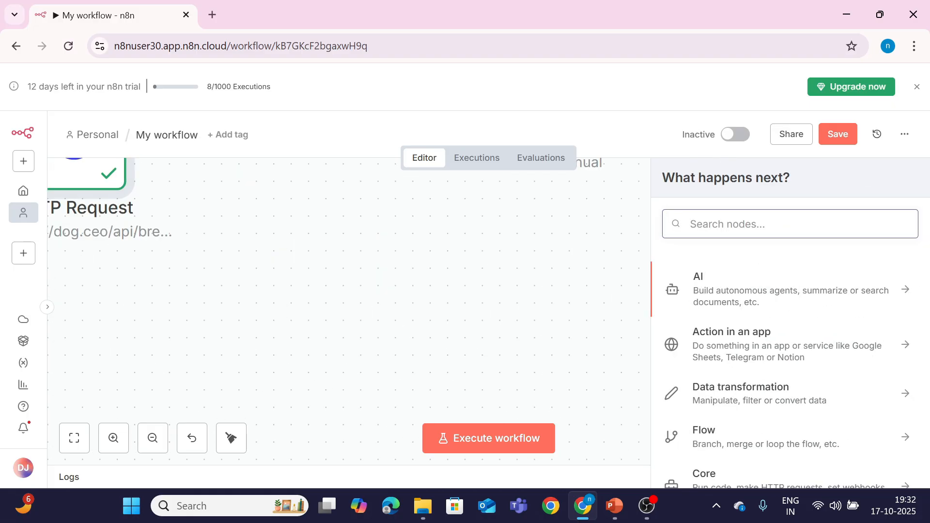
pyautogui.write('gmj')
pyautogui.press('BackSpace')
pyautogui.click(773, 272)
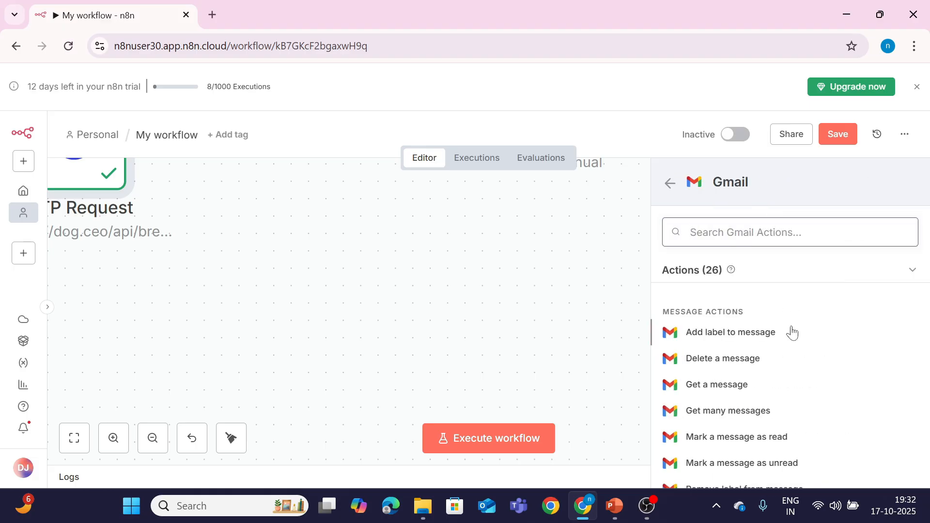
pyautogui.write('se')
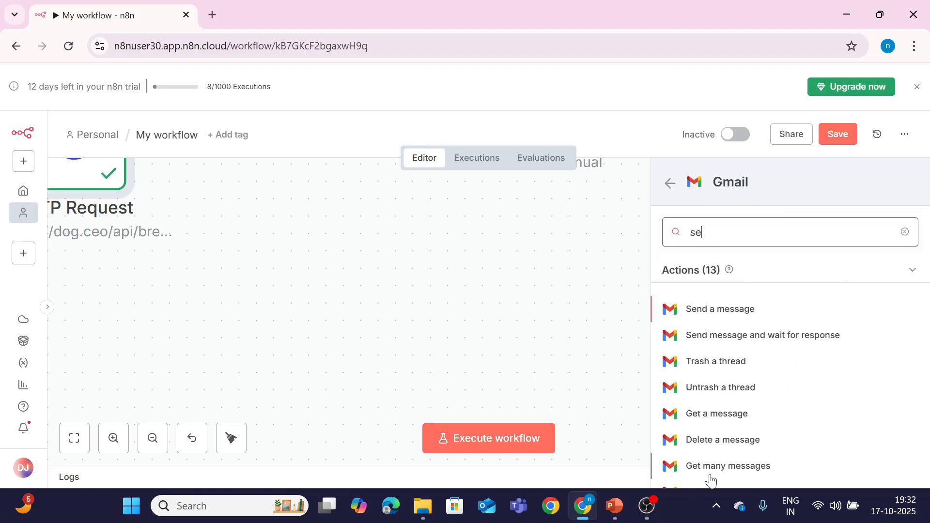
pyautogui.click(719, 312)
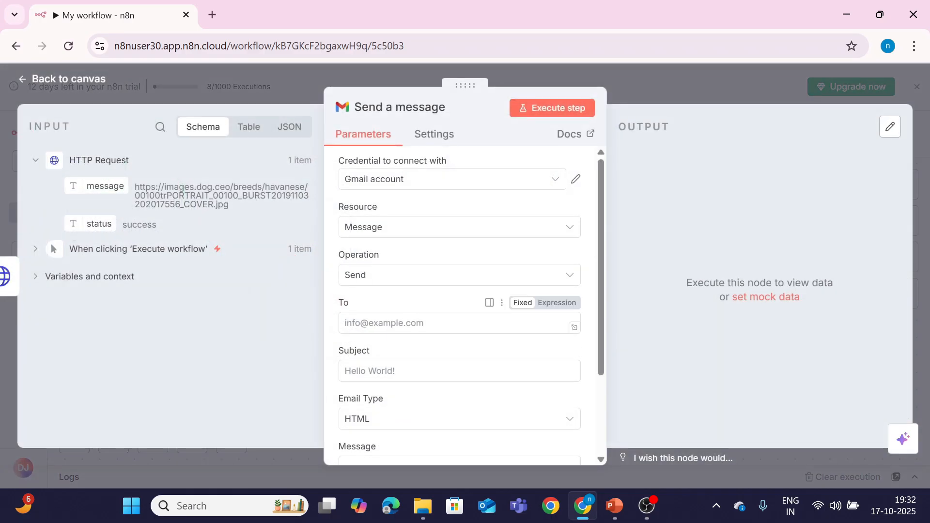
# Step: Address the email to the recipient with subject 'error' and body 'automation has error!', and send it
pyautogui.click(465, 323)
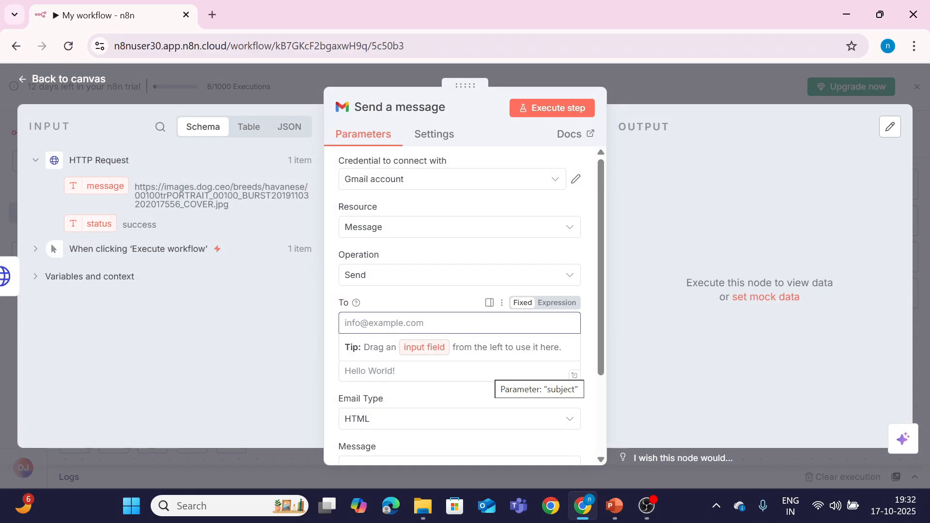
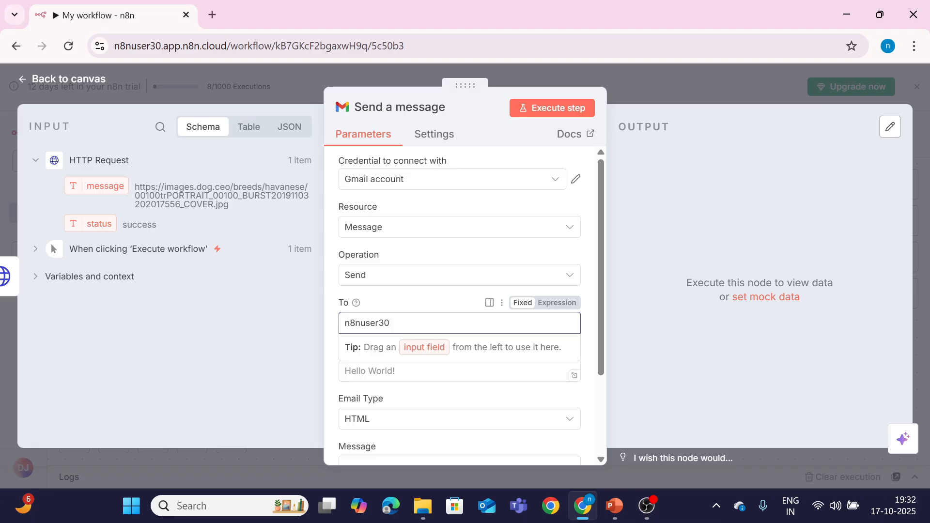
pyautogui.press('Tab')
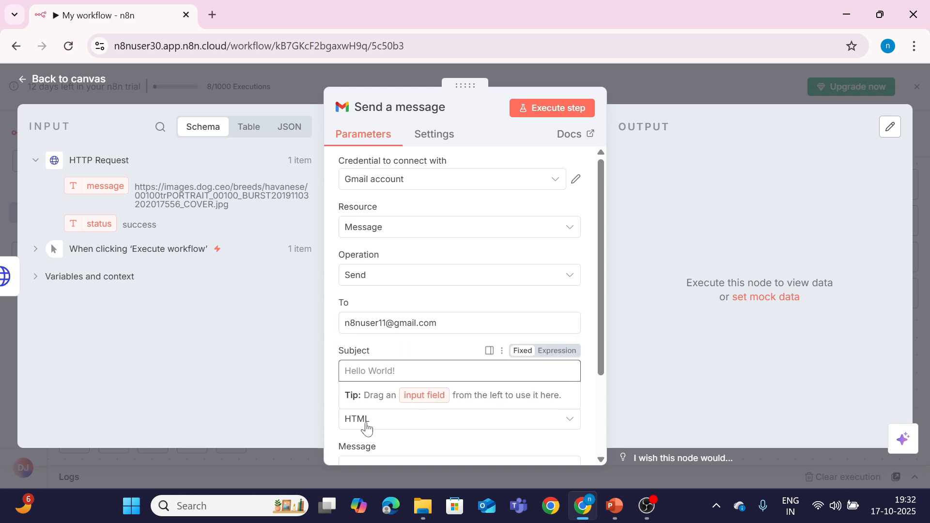
pyautogui.moveTo(606, 342); pyautogui.dragTo(585, 414)
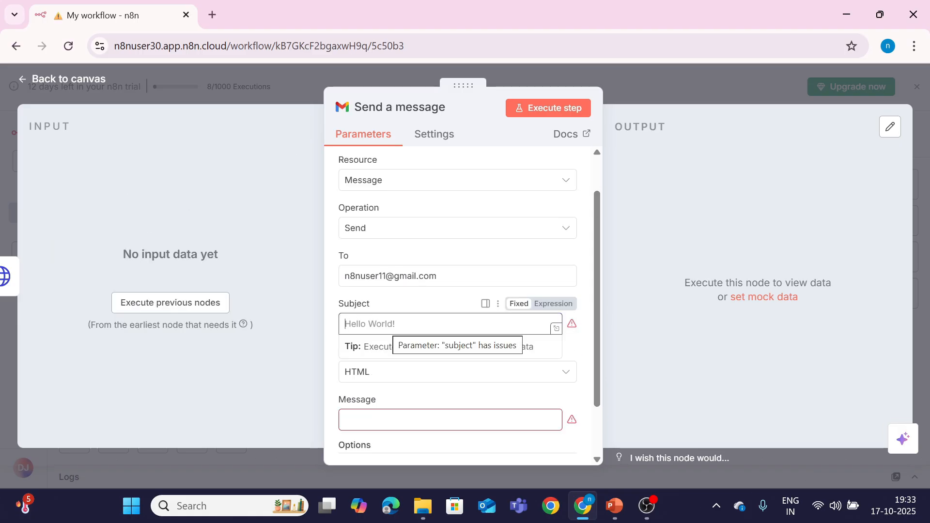
pyautogui.write('error')
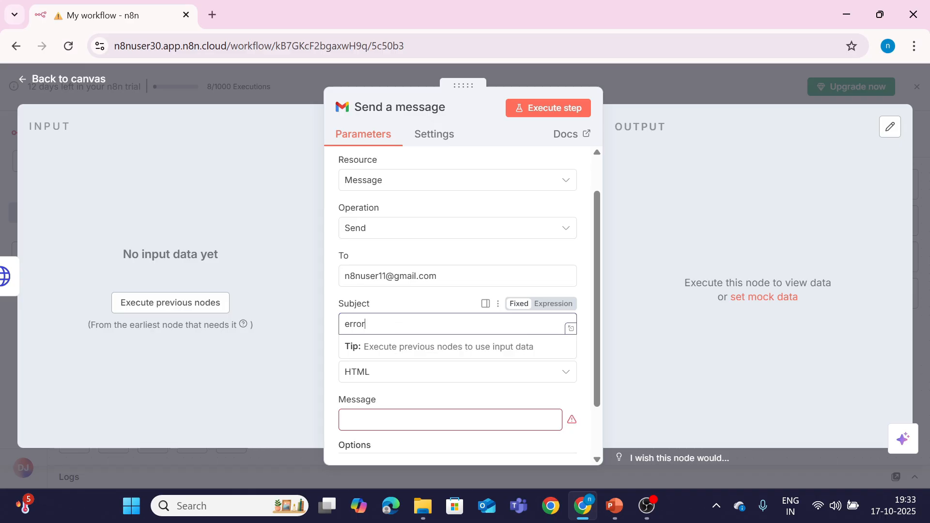
pyautogui.click(372, 420)
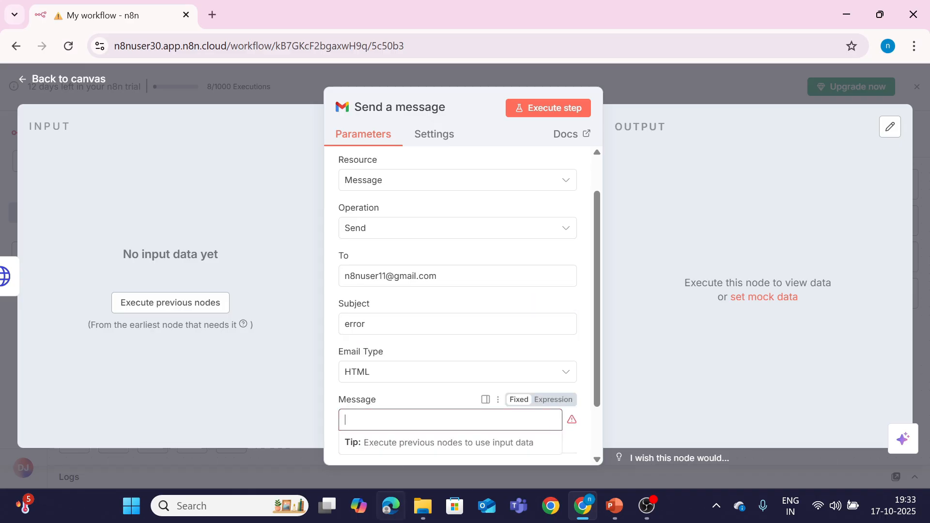
pyautogui.write('automation has error!')
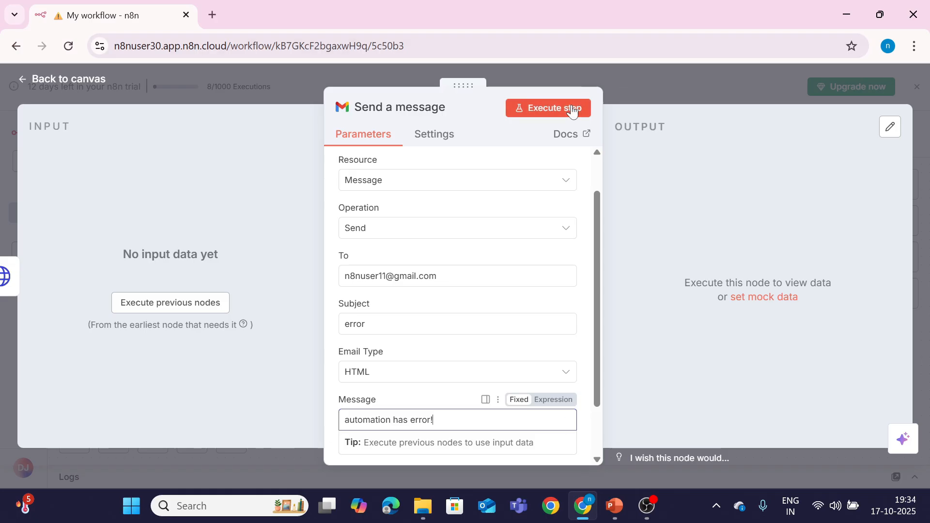
pyautogui.click(556, 103)
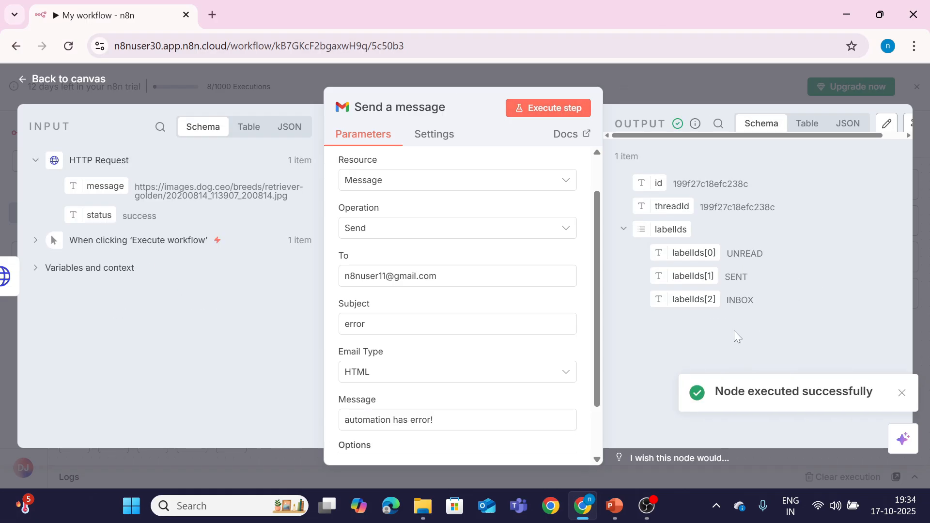
pyautogui.click(94, 80)
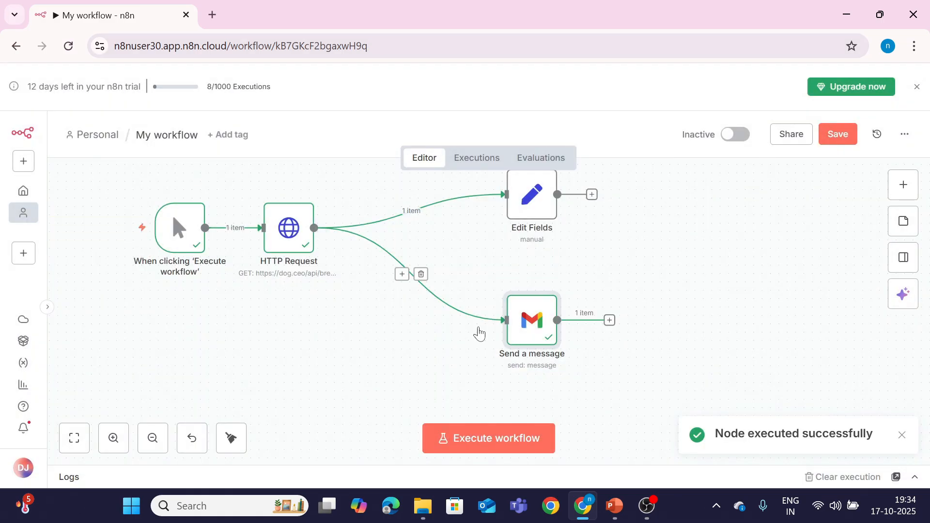
# Step: Search Google for gmail and open the Gmail inbox
pyautogui.click(213, 14)
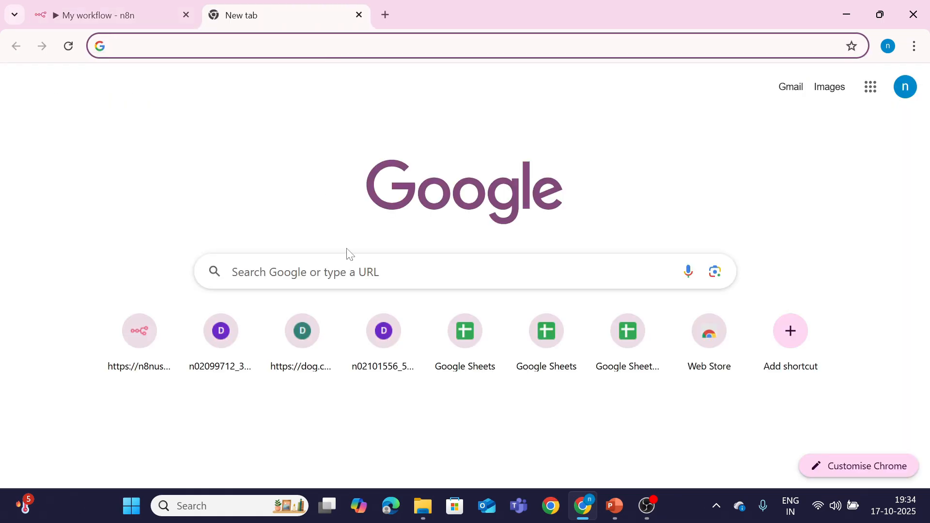
pyautogui.click(349, 271)
pyautogui.click(318, 304)
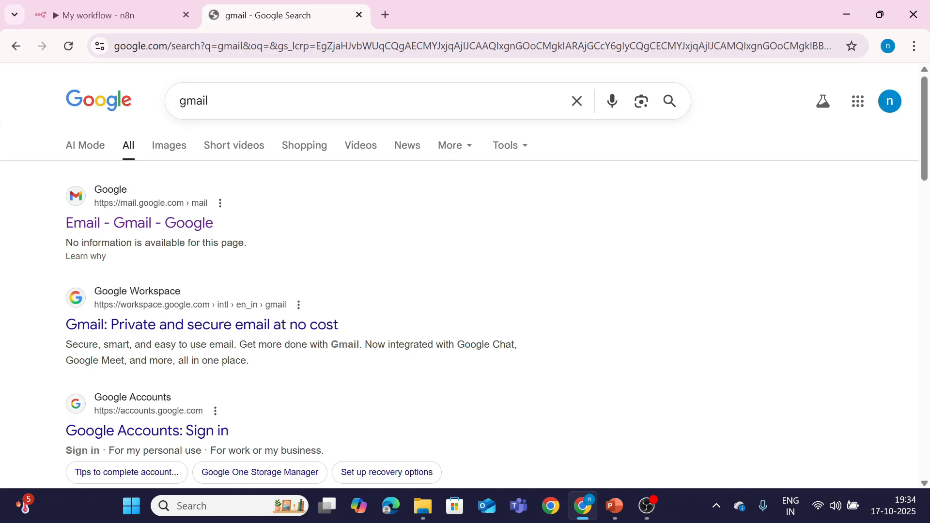
pyautogui.click(189, 229)
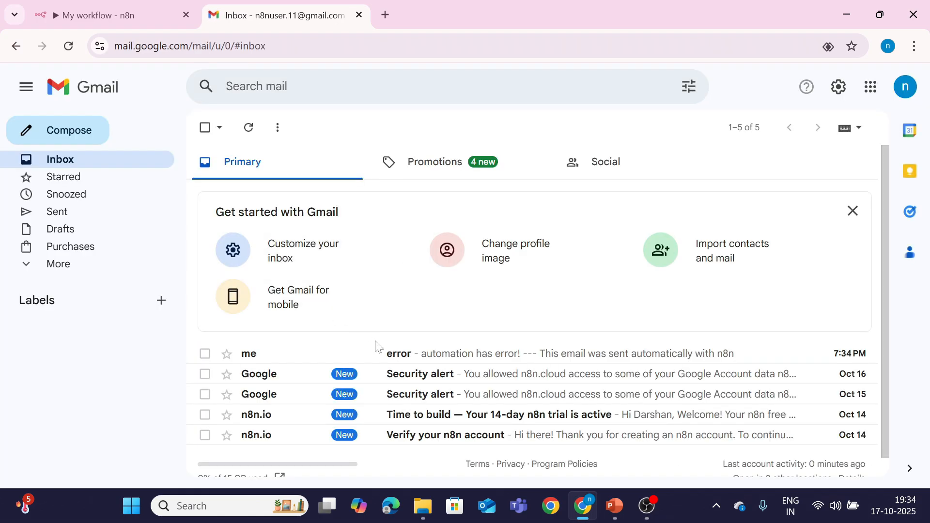
# Step: Open the n8n 'error' email and highlight its automation-error message
pyautogui.click(394, 354)
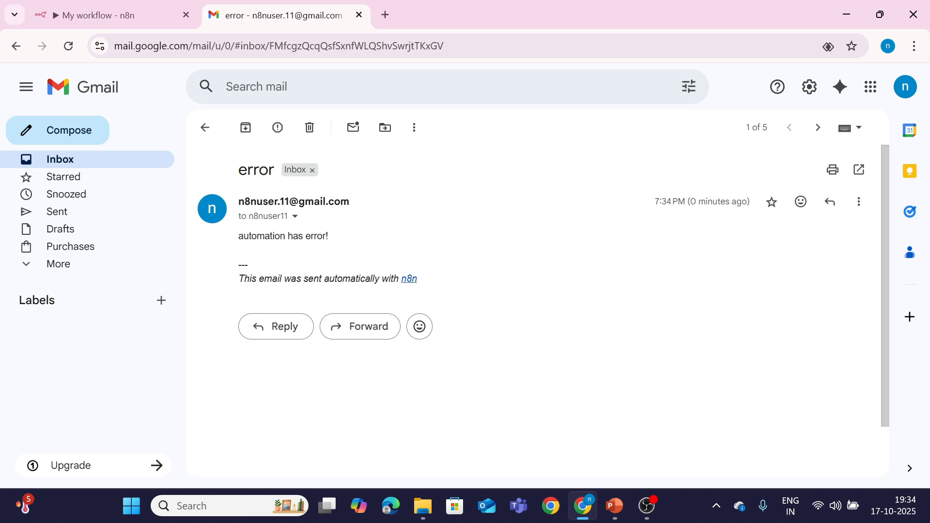
pyautogui.moveTo(235, 235); pyautogui.dragTo(260, 246)
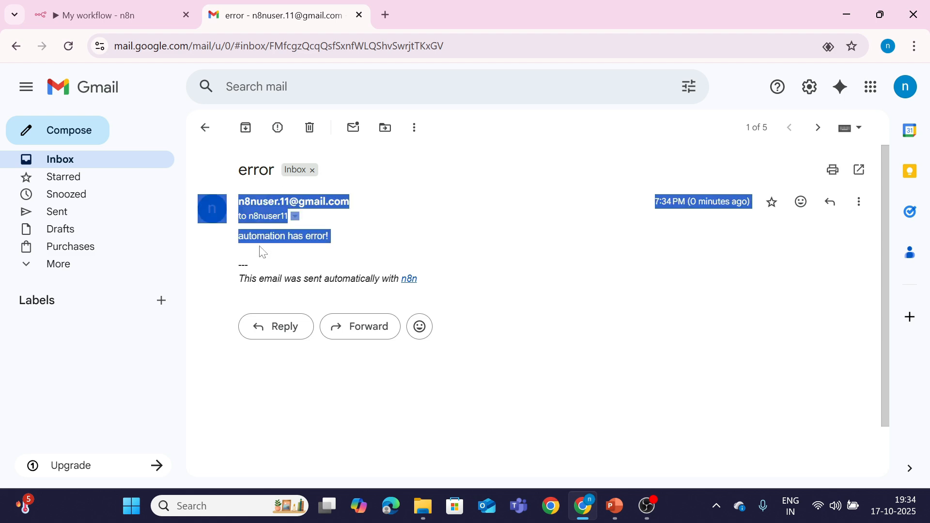
pyautogui.click(316, 257)
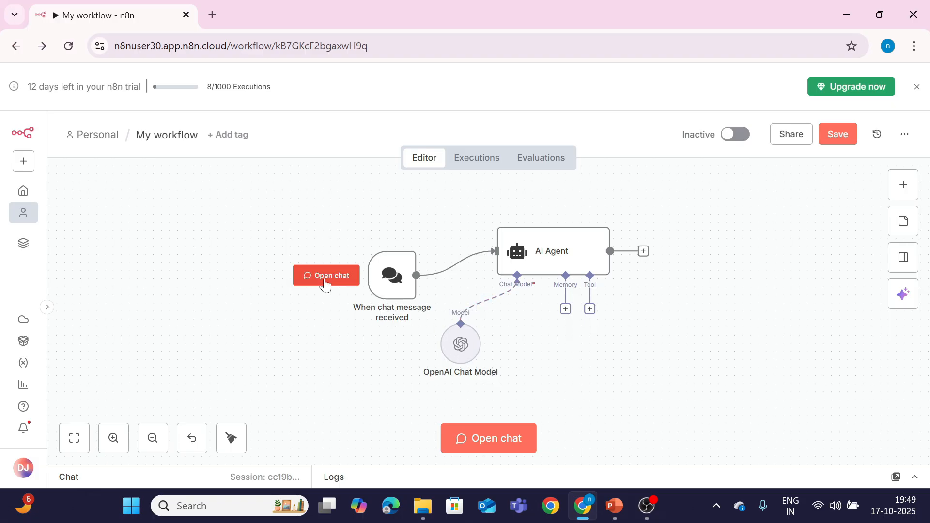
# Step: Send 'hello' to the AI Agent and check its reply 'Hello! How can I assist you today?'
pyautogui.click(475, 446)
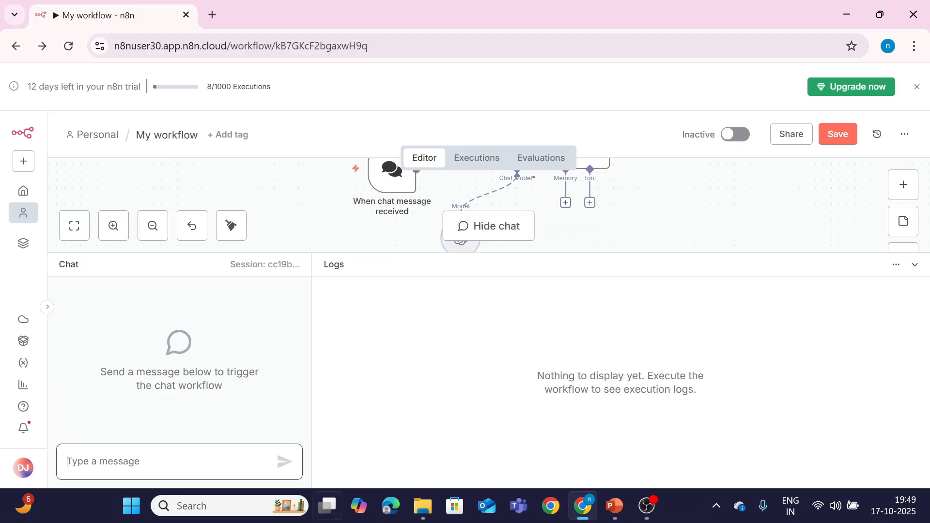
pyautogui.write('hello')
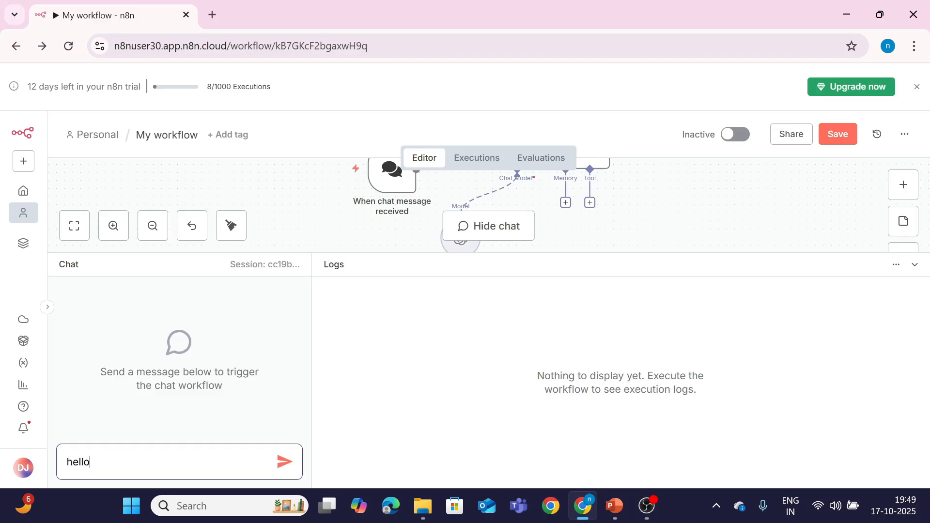
pyautogui.press('Return')
pyautogui.click(364, 322)
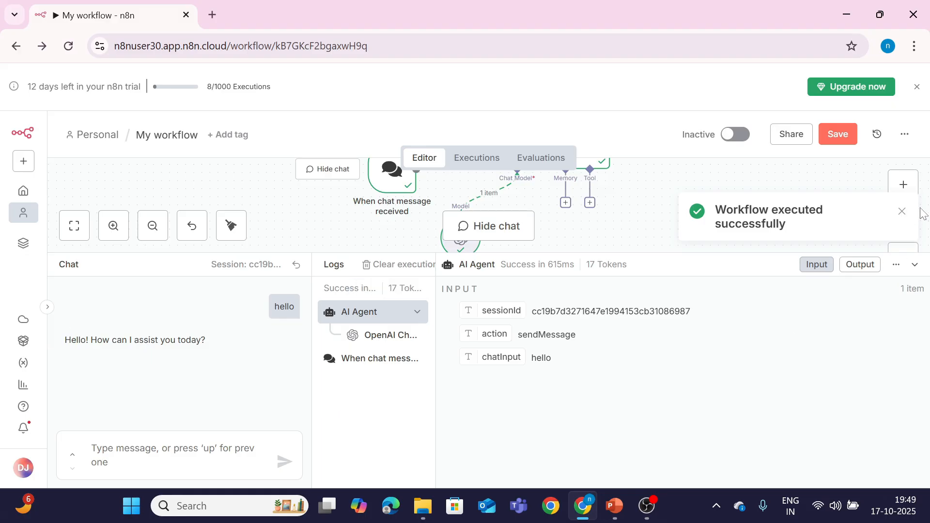
pyautogui.click(902, 211)
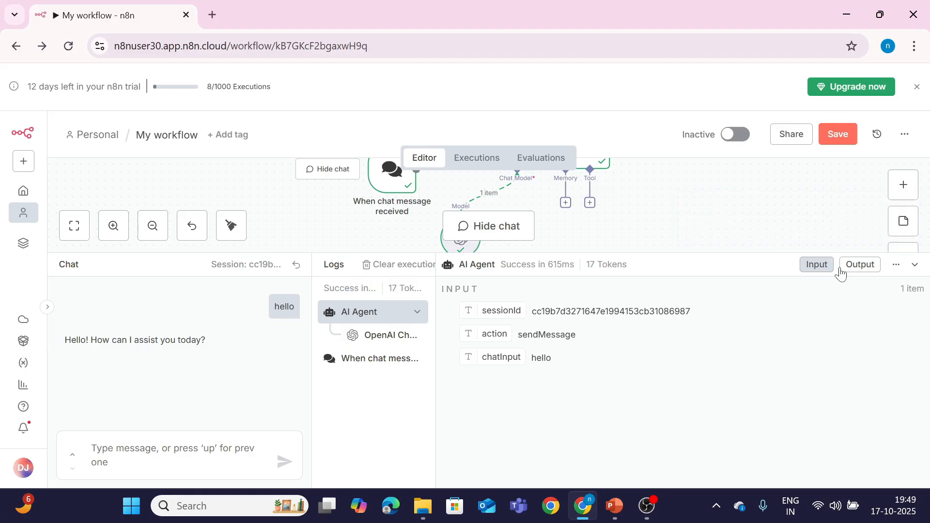
pyautogui.click(915, 265)
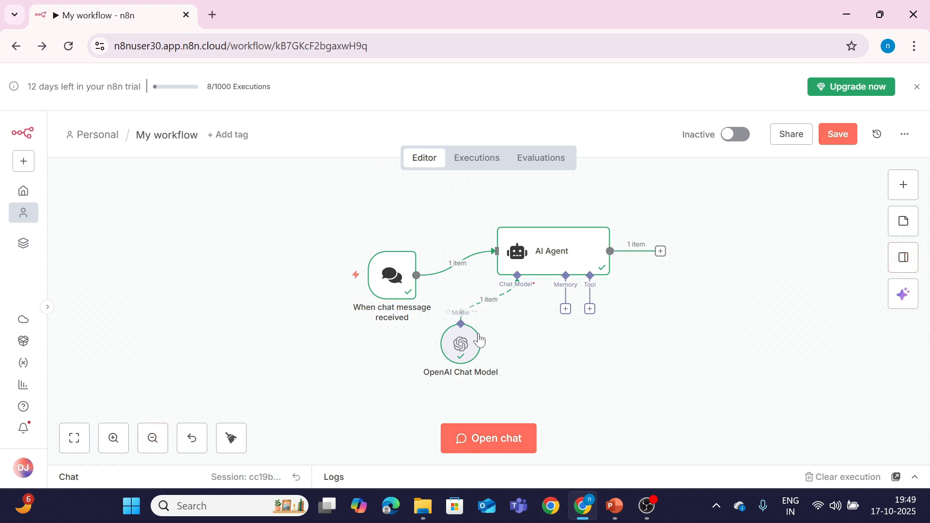
# Step: Set the OpenAI Chat Model's credential to 'OpenAi account'
pyautogui.doubleClick(457, 354)
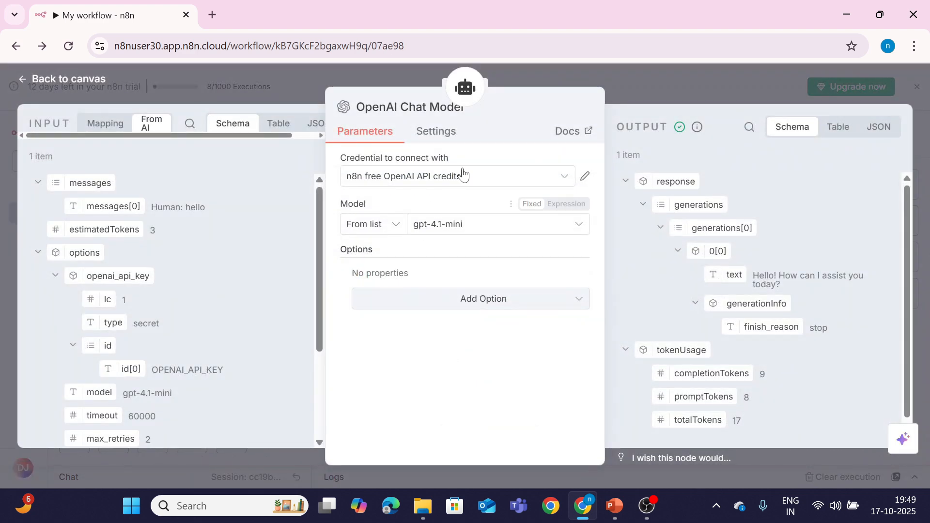
pyautogui.click(461, 176)
pyautogui.click(431, 246)
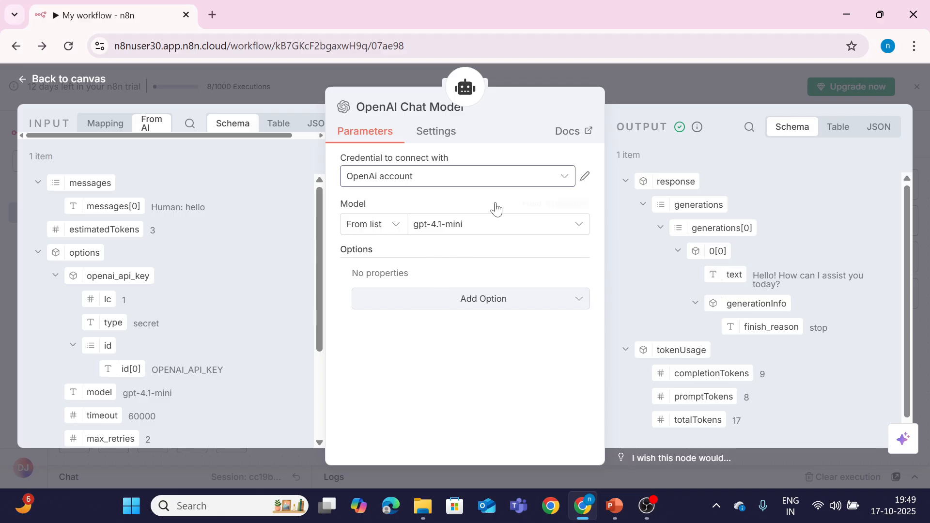
pyautogui.click(79, 82)
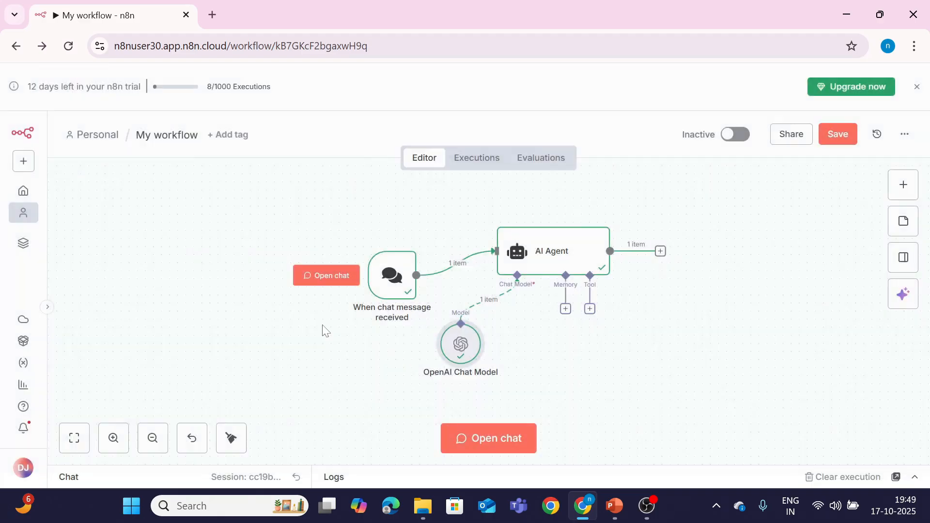
# Step: Send 'hello' again in the chat, which now fails with an authorization error
pyautogui.click(497, 434)
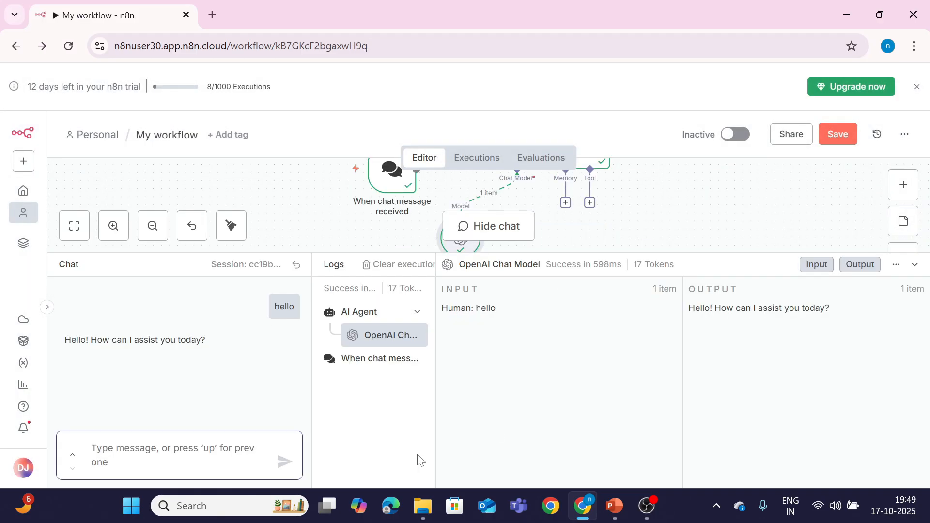
pyautogui.write('hello')
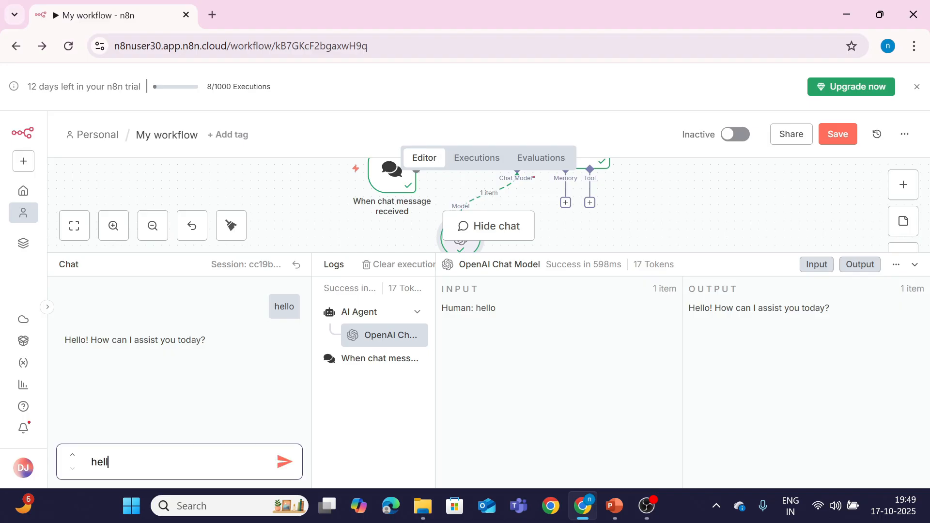
pyautogui.press('Return')
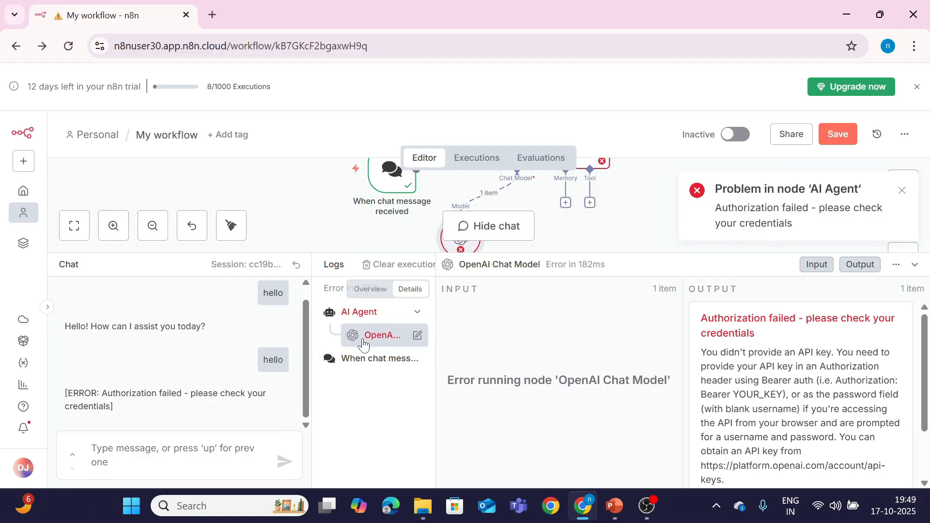
pyautogui.click(916, 265)
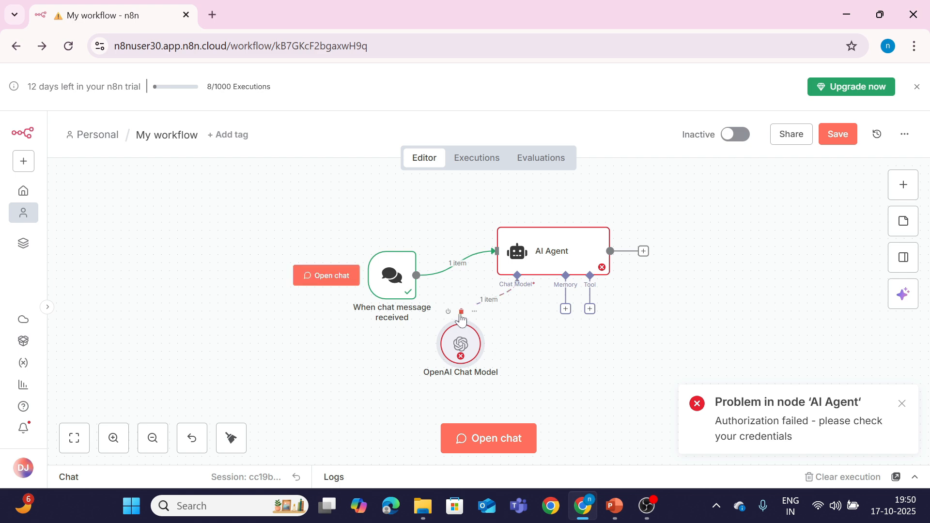
# Step: Turn on Enable Fallback Model in the AI Agent and bring up the fallback language model list
pyautogui.doubleClick(467, 355)
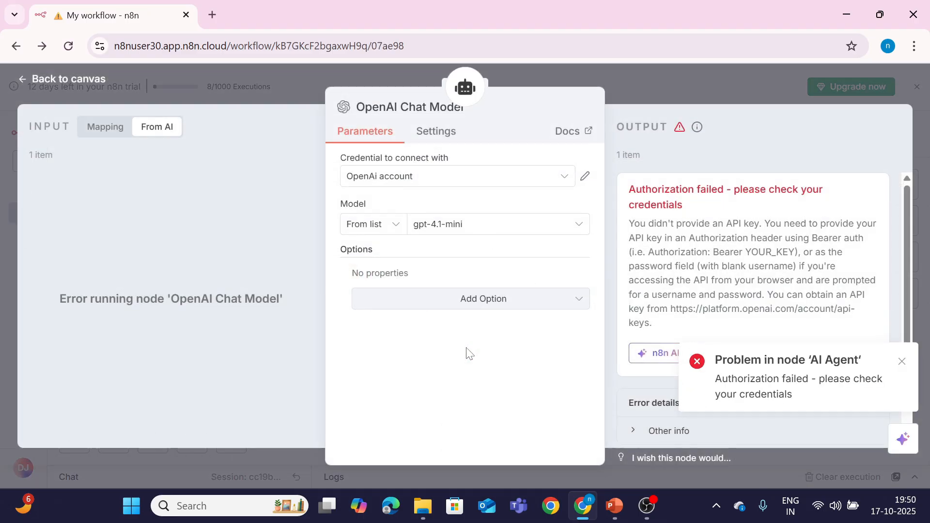
pyautogui.click(64, 80)
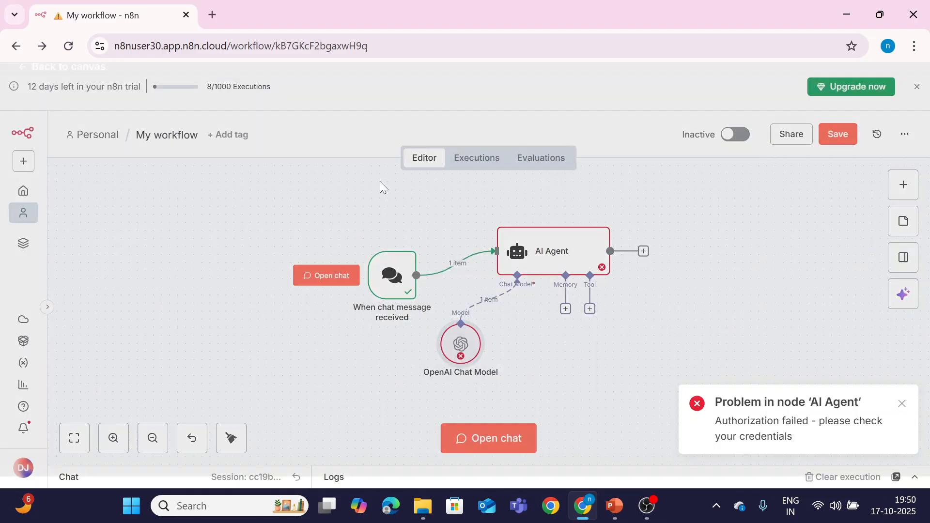
pyautogui.doubleClick(542, 237)
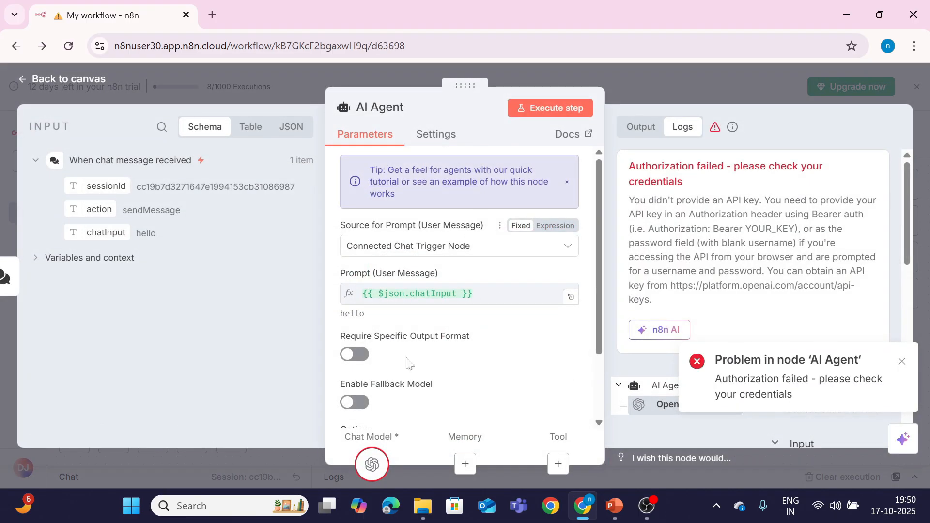
pyautogui.click(356, 403)
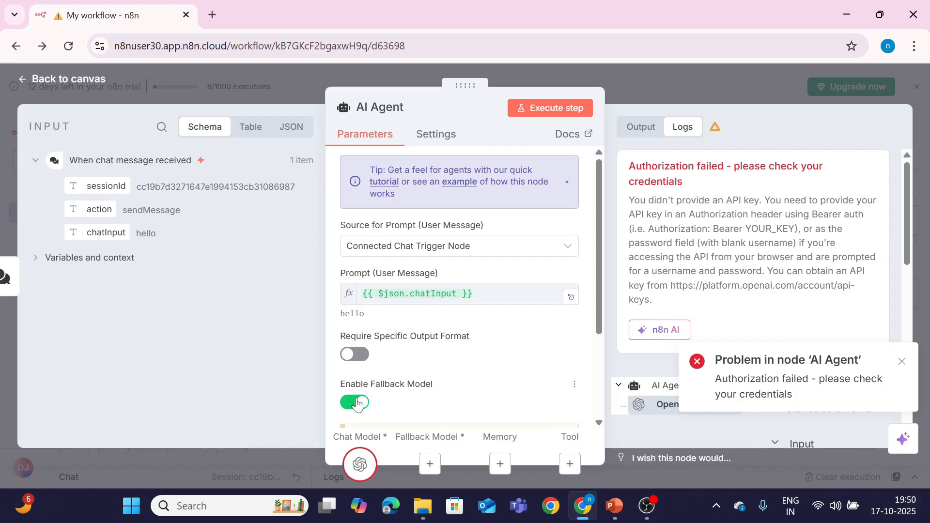
pyautogui.scroll(-3, 543, 362)
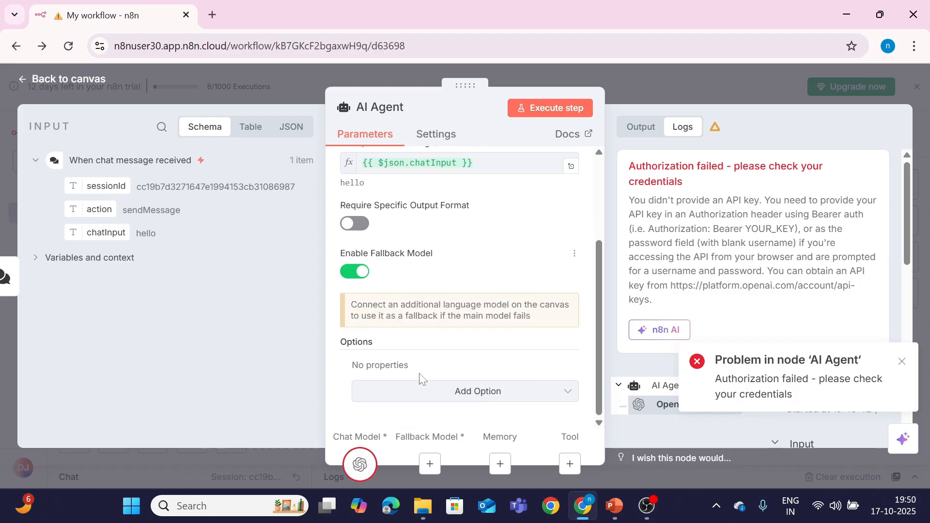
pyautogui.click(429, 464)
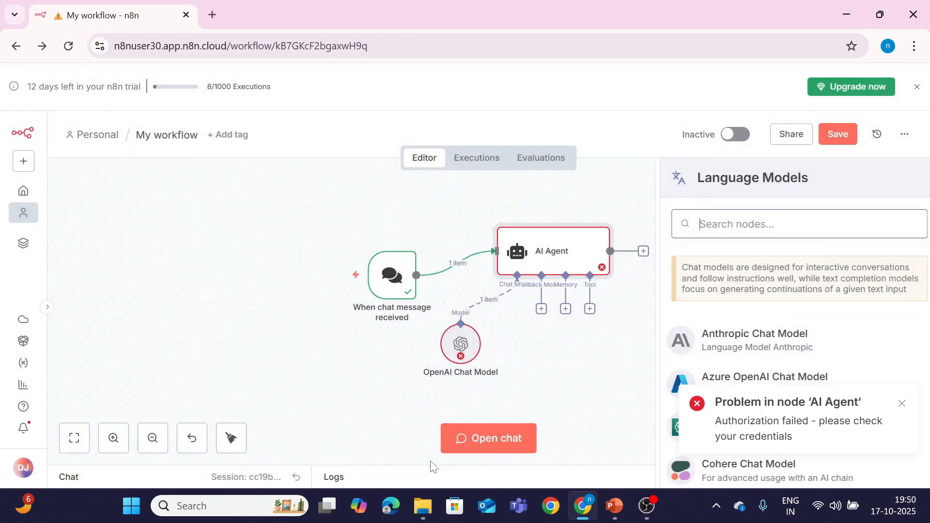
# Step: Attach an Anthropic Chat Model as the fallback and place it right of the OpenAI model
pyautogui.click(744, 344)
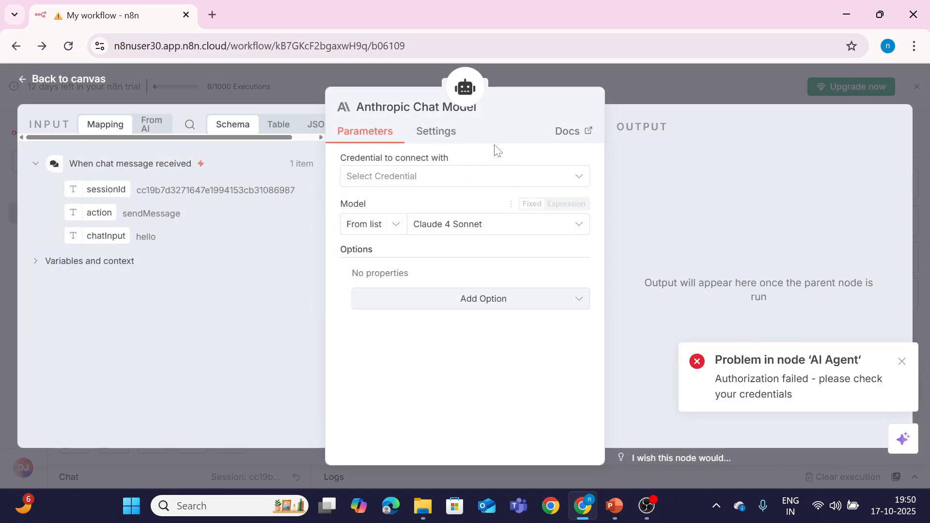
pyautogui.click(464, 189)
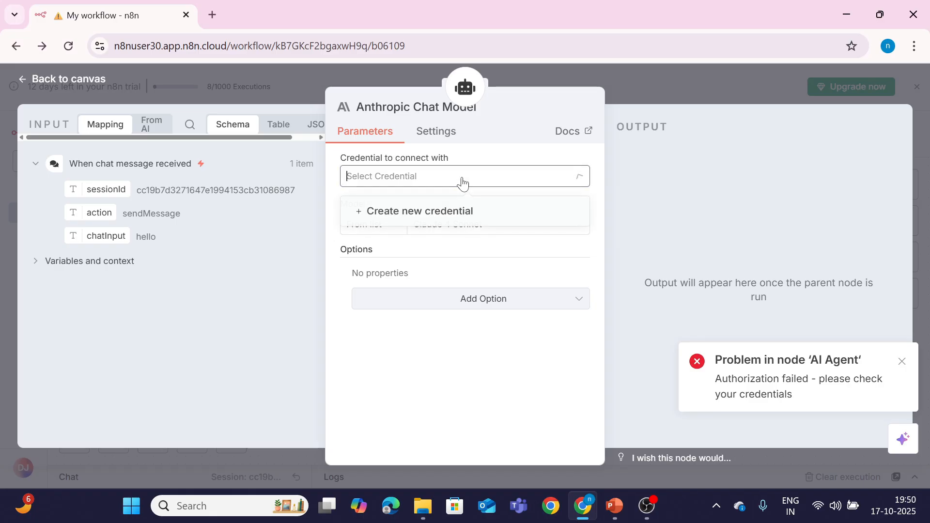
pyautogui.click(463, 209)
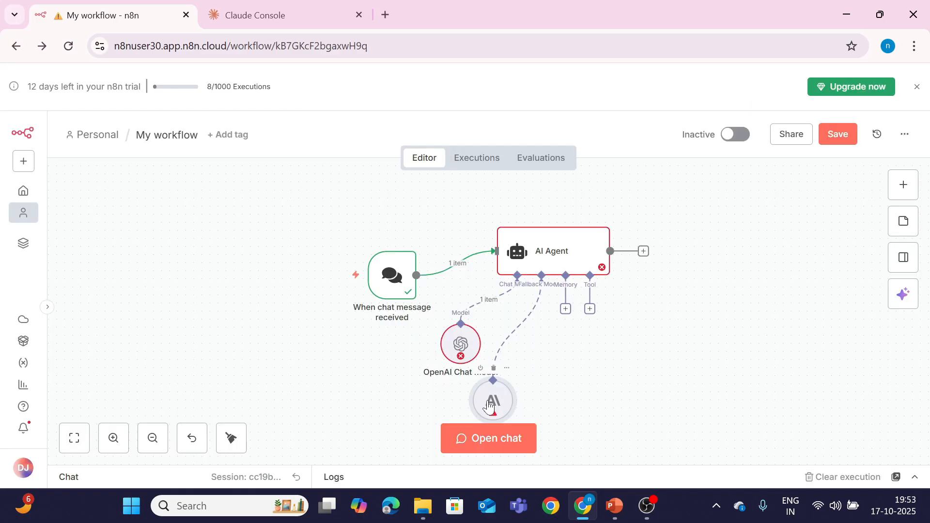
pyautogui.moveTo(488, 407); pyautogui.dragTo(569, 398)
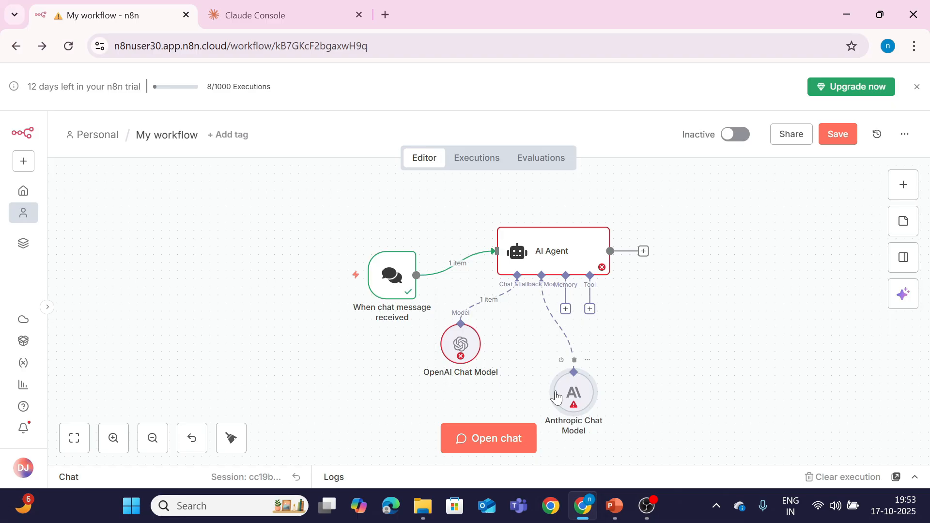
# Step: Start a new Anthropic credential, then close the form unsaved and go back to the canvas
pyautogui.doubleClick(583, 394)
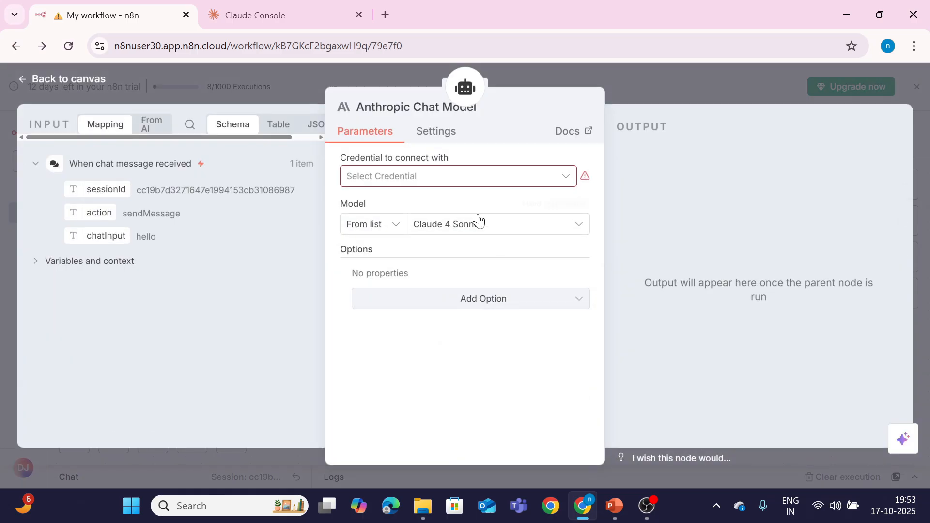
pyautogui.click(461, 180)
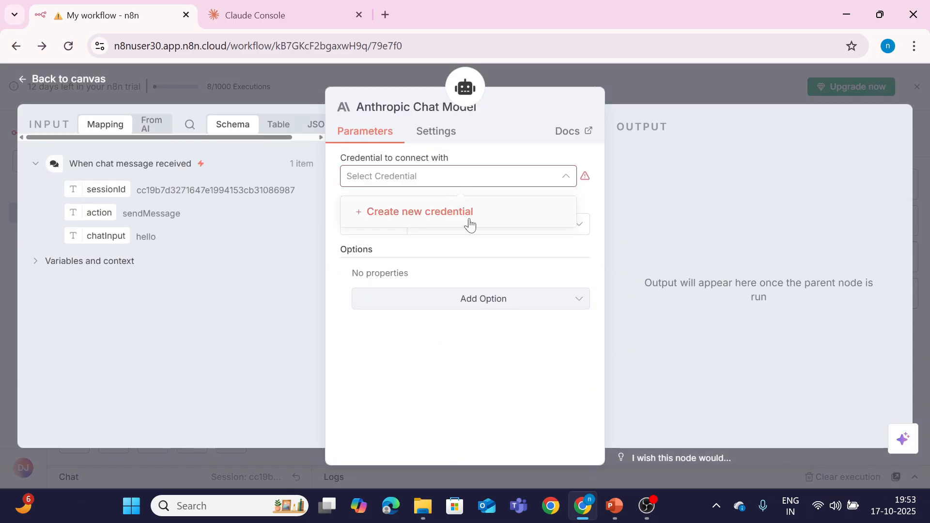
pyautogui.click(415, 213)
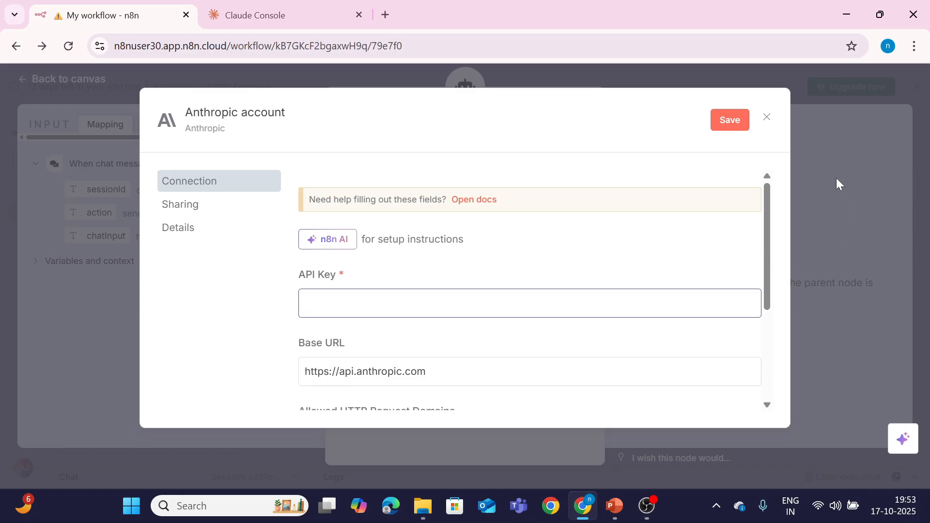
pyautogui.click(765, 118)
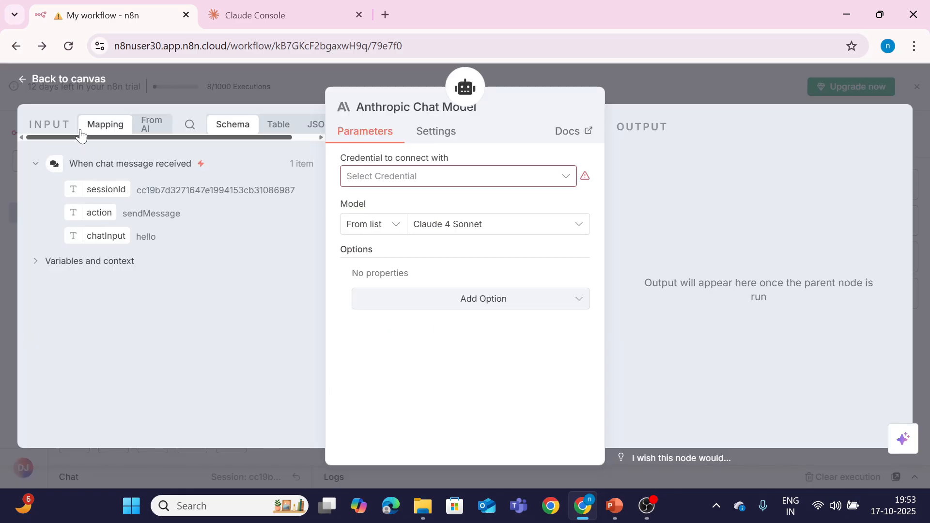
pyautogui.click(88, 83)
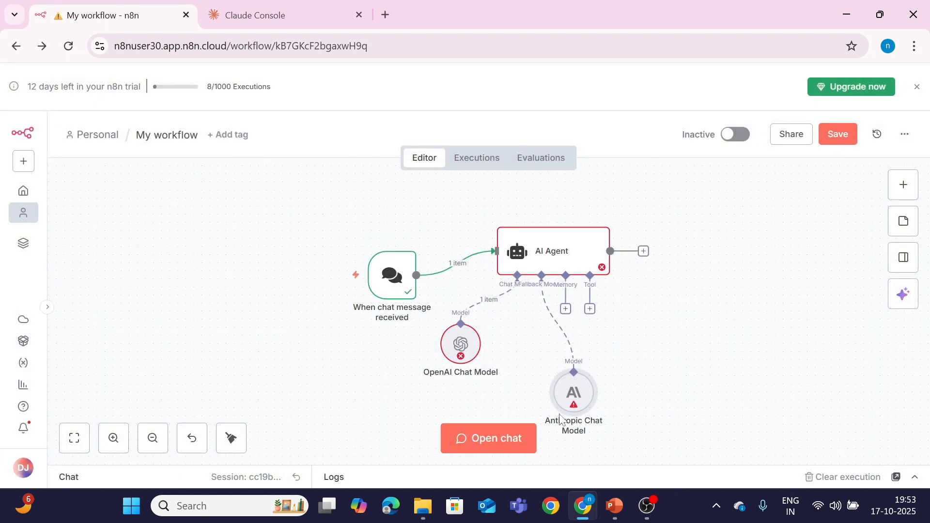
pyautogui.moveTo(572, 407)
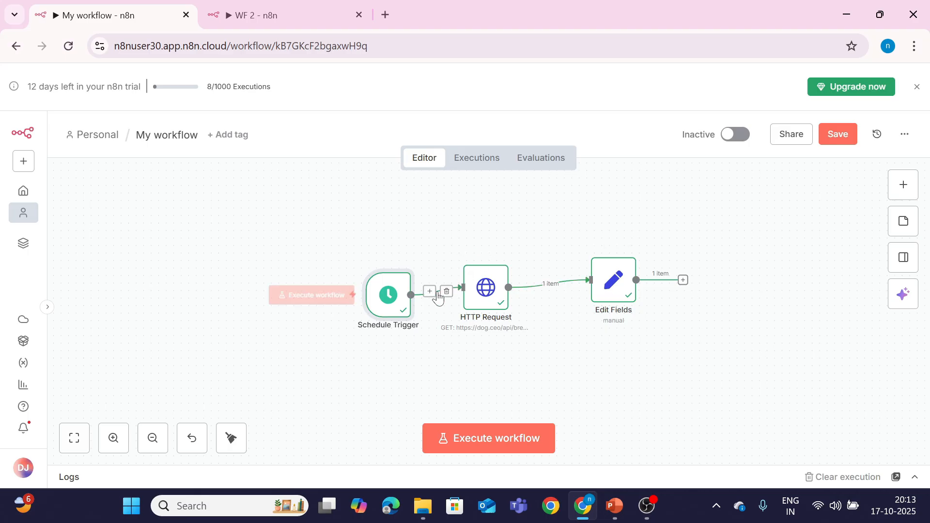
pyautogui.doubleClick(387, 295)
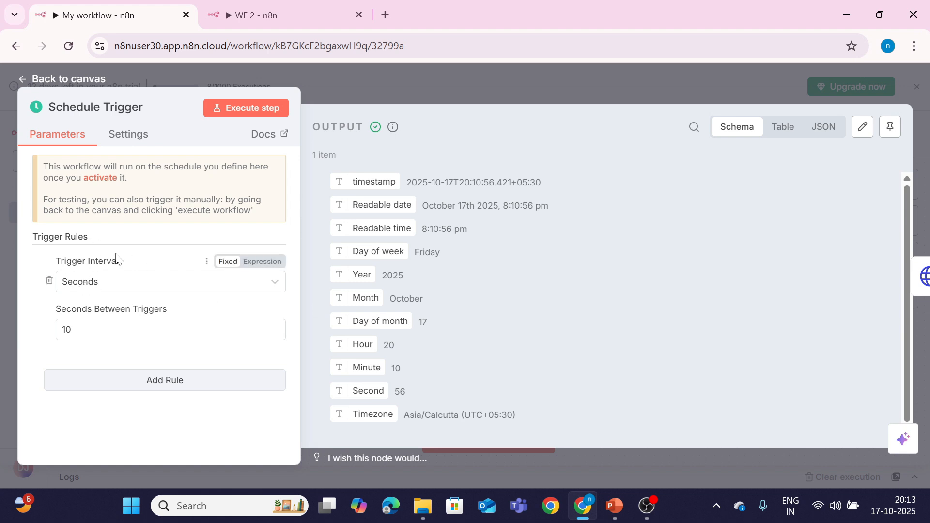
pyautogui.click(110, 289)
pyautogui.click(108, 316)
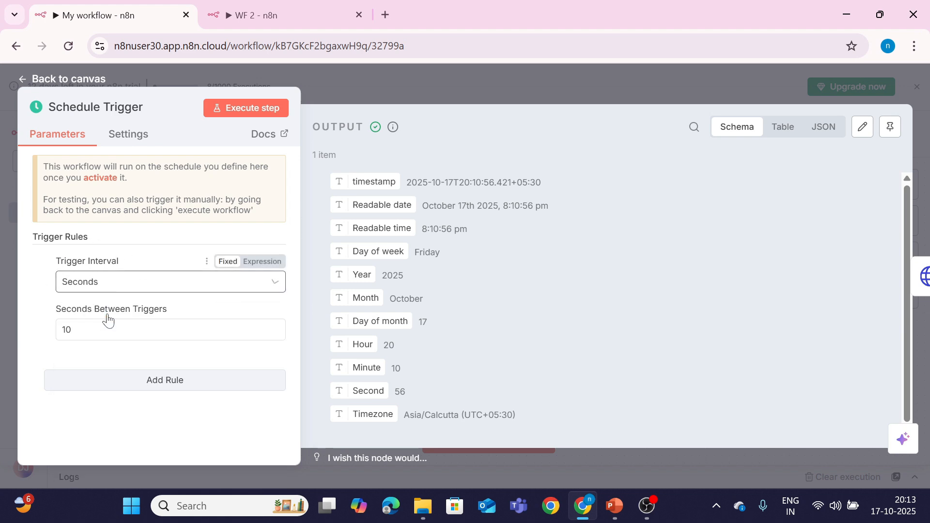
pyautogui.click(108, 329)
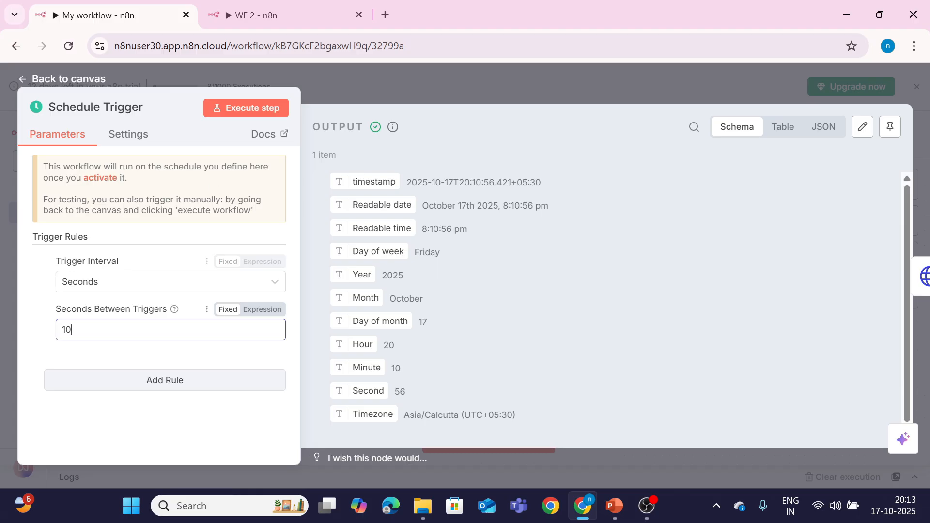
pyautogui.click(68, 79)
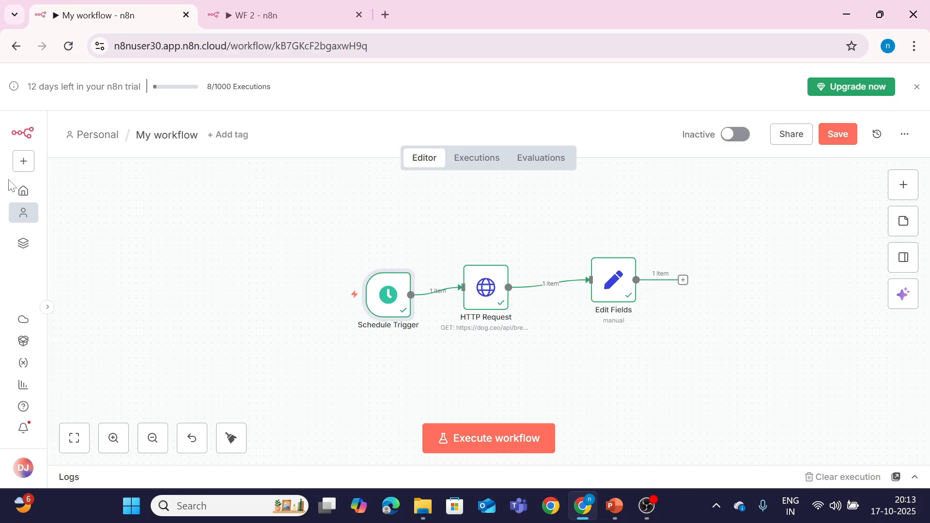
# Step: Switch to the WF 2 workflow canvas and search 'err' in the node panel without adding anything
pyautogui.click(23, 161)
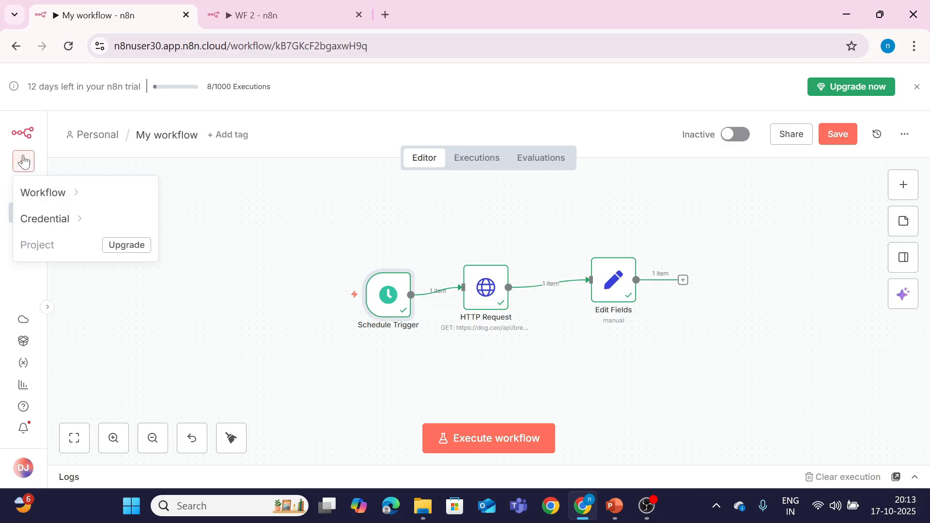
pyautogui.moveTo(45, 191)
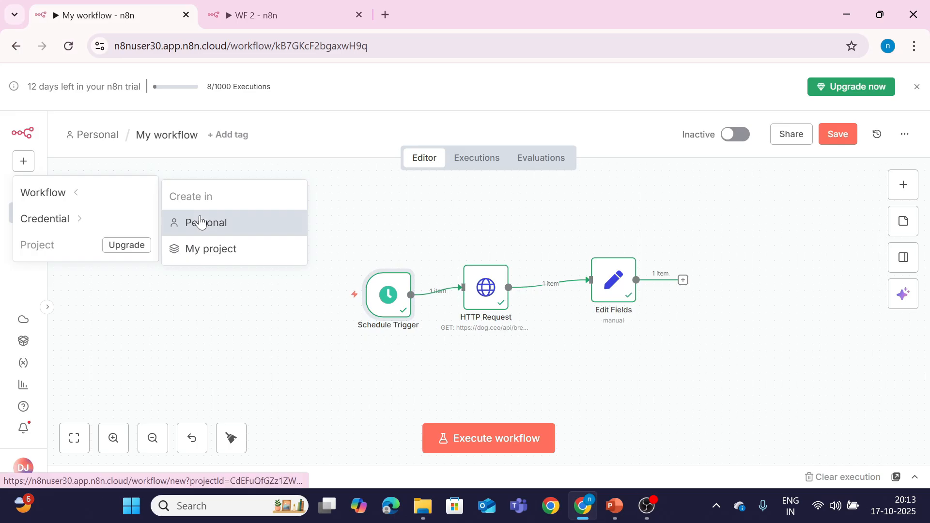
pyautogui.click(29, 163)
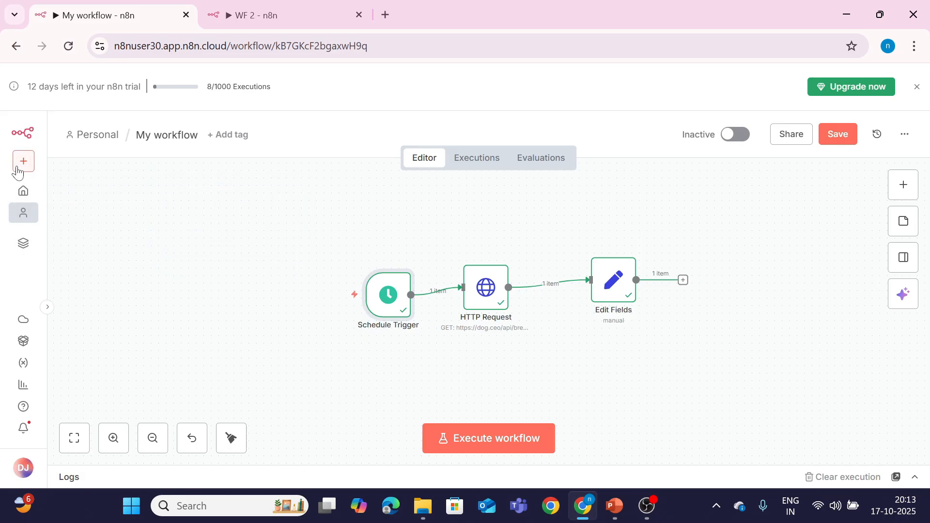
pyautogui.click(237, 16)
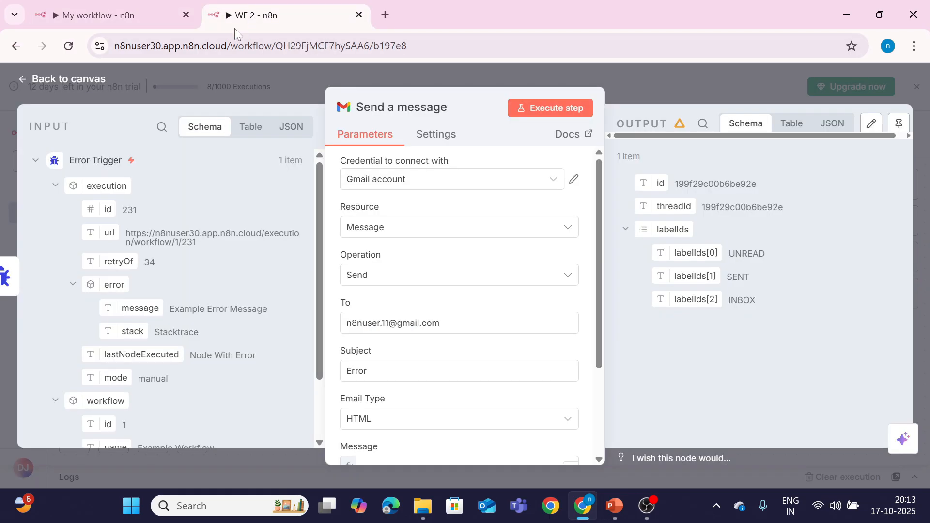
pyautogui.click(101, 75)
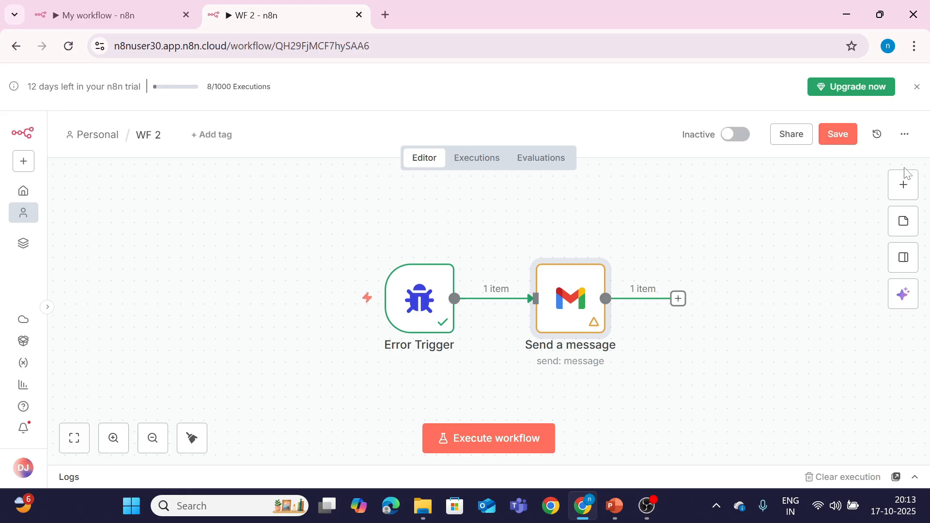
pyautogui.click(895, 194)
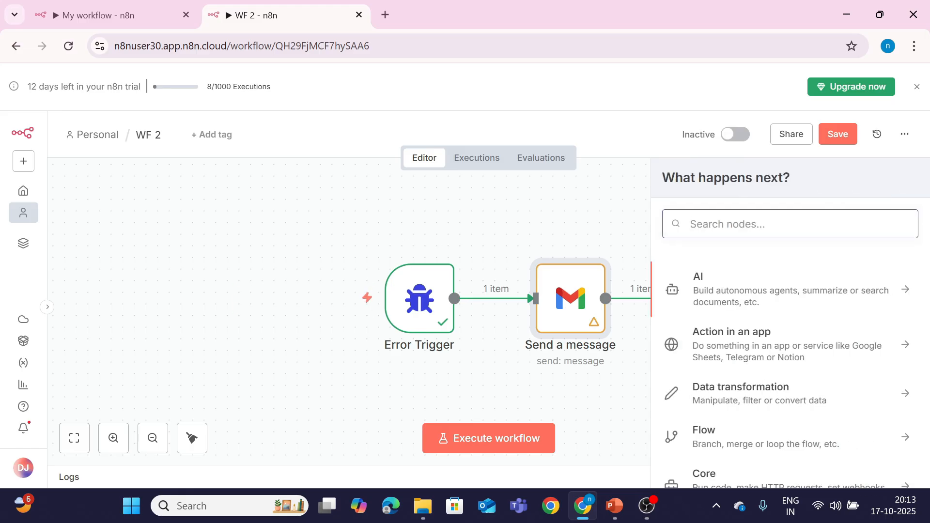
pyautogui.write('err')
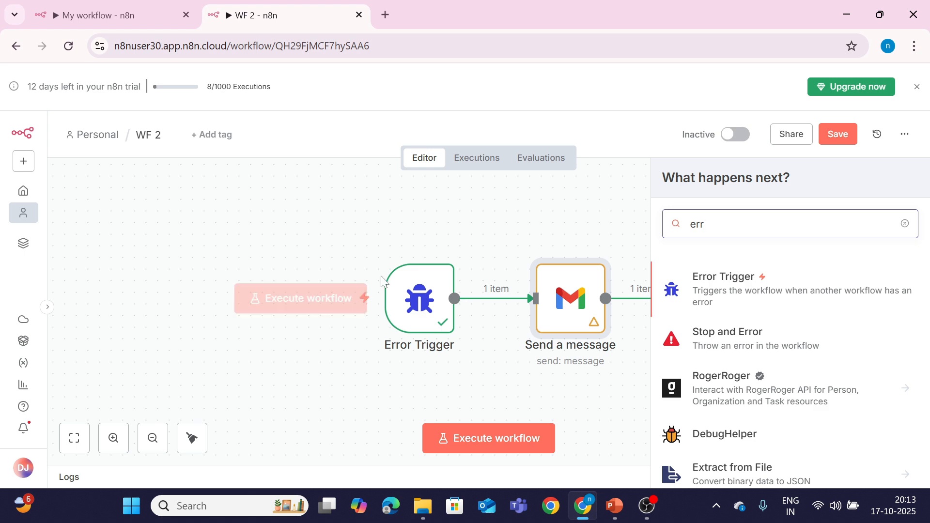
pyautogui.click(477, 229)
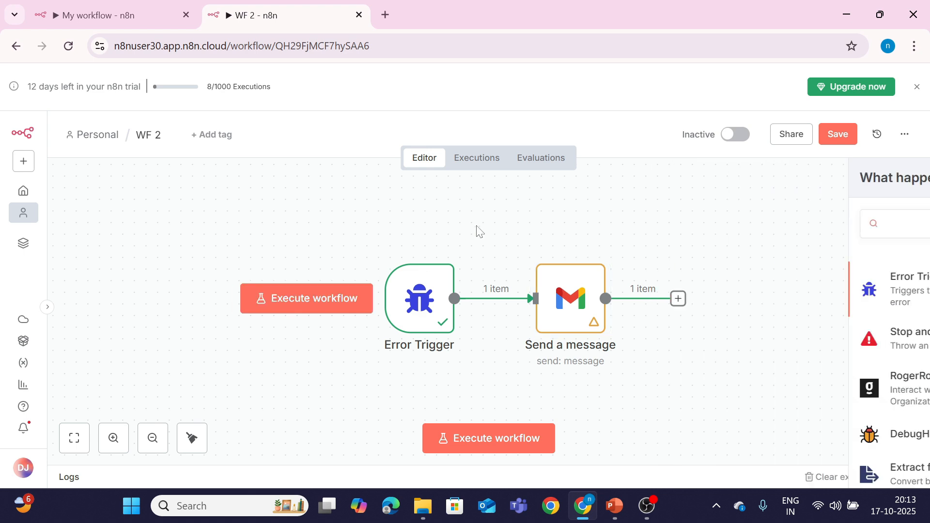
# Step: Set the Send a message node's Message field to an expression and open the expression editor
pyautogui.doubleClick(551, 310)
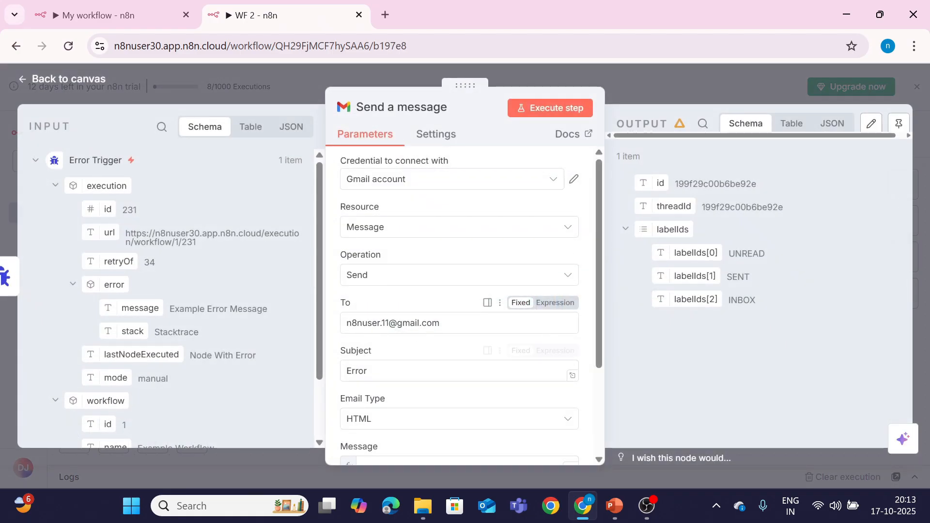
pyautogui.scroll(-1, 395, 363)
pyautogui.scroll(-3, 396, 363)
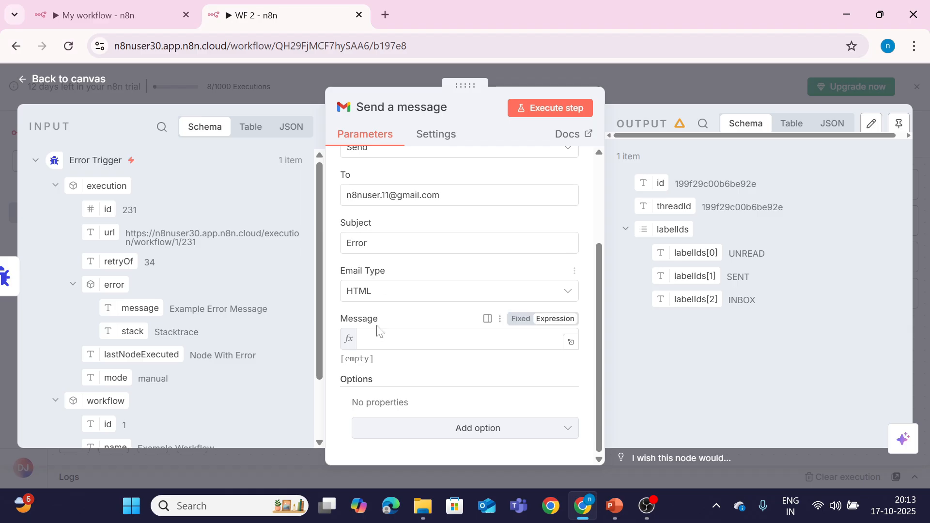
pyautogui.click(521, 318)
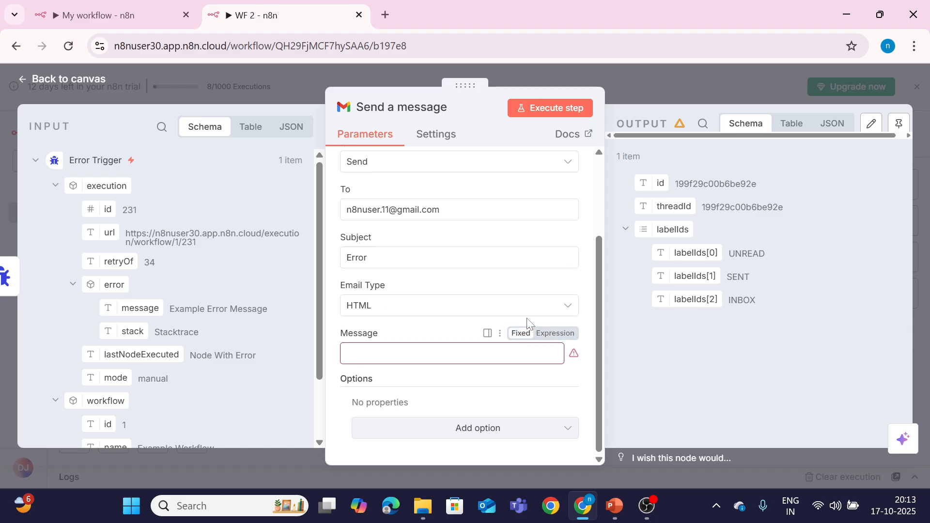
pyautogui.click(552, 337)
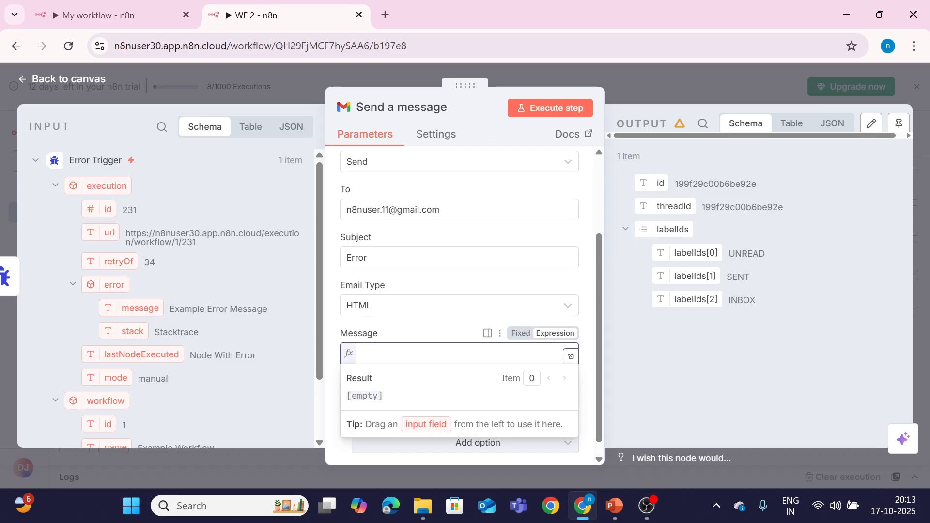
pyautogui.click(570, 358)
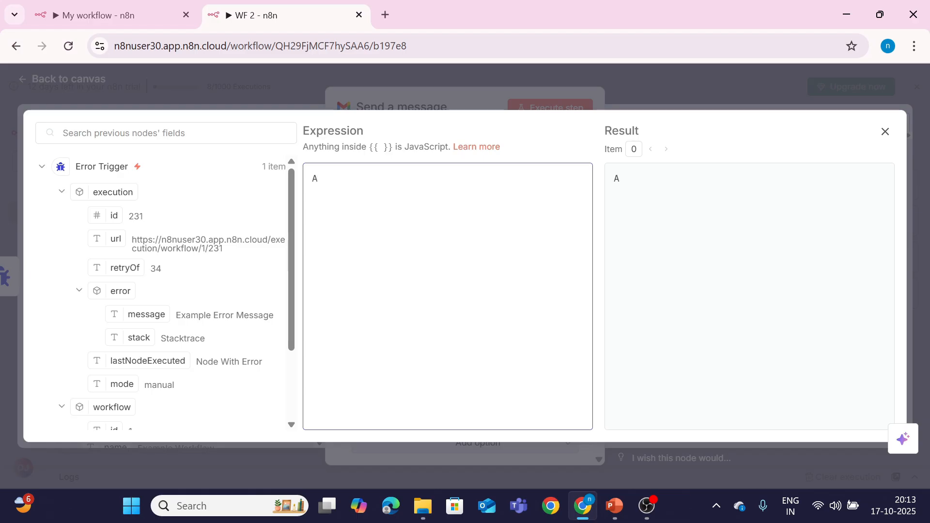
# Step: Write 'Automation got errored!' with the execution URL and error message fields inserted
pyautogui.write('Automat')
pyautogui.write('ion has ')
pyautogui.write('ror')
pyautogui.press('BackSpace')
pyautogui.press('BackSpace')
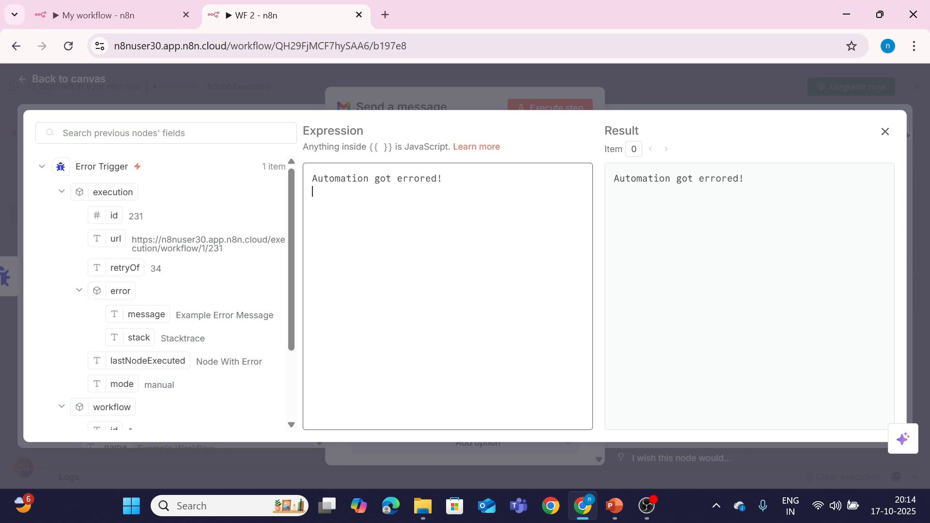
pyautogui.write('RL:')
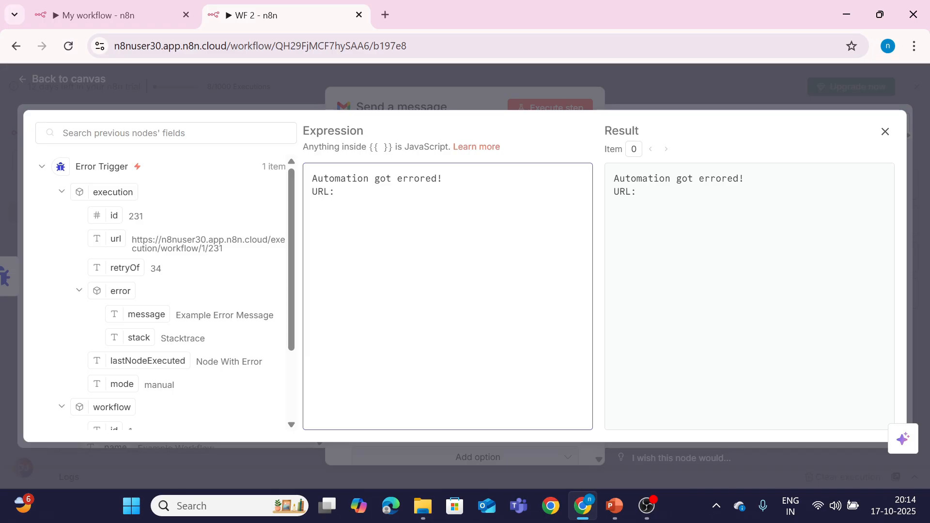
pyautogui.moveTo(116, 239); pyautogui.dragTo(339, 193)
pyautogui.write('messahe')
pyautogui.press('BackSpace')
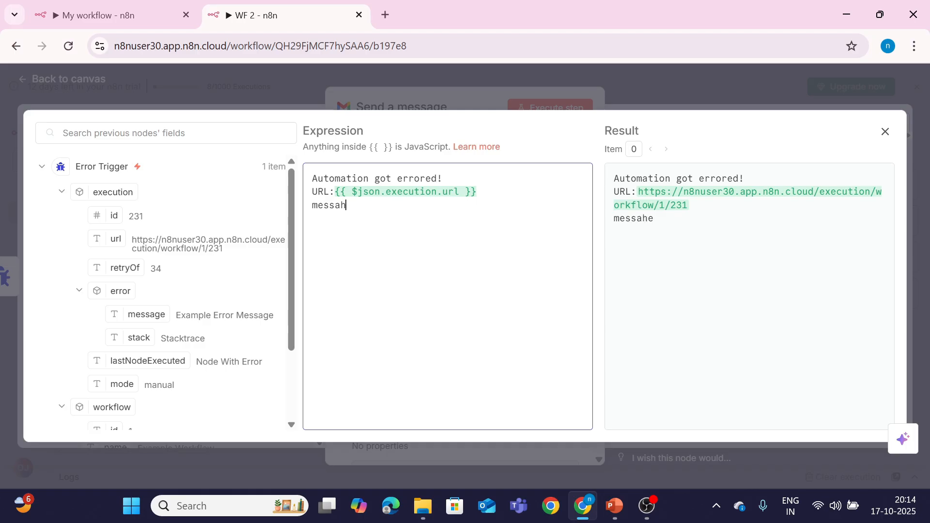
pyautogui.write('ge:')
pyautogui.moveTo(143, 315); pyautogui.dragTo(380, 226)
pyautogui.click(641, 85)
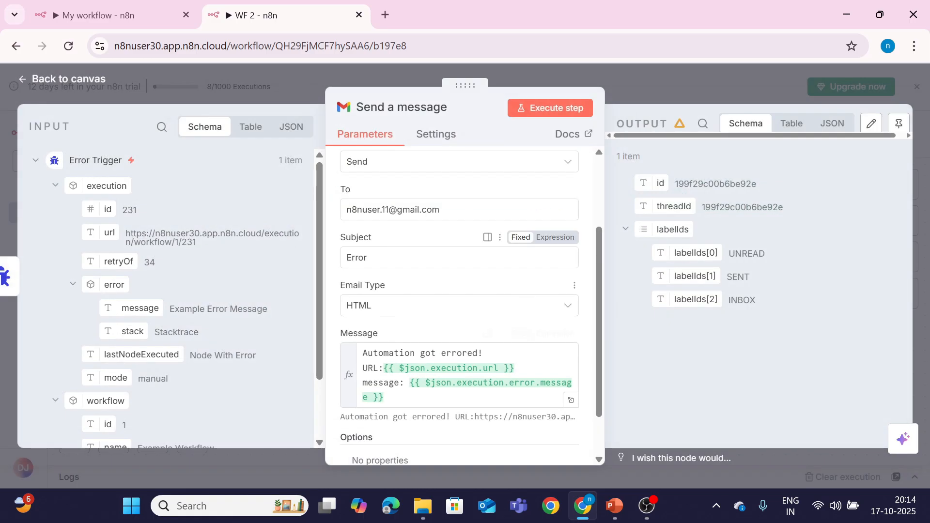
pyautogui.click(45, 87)
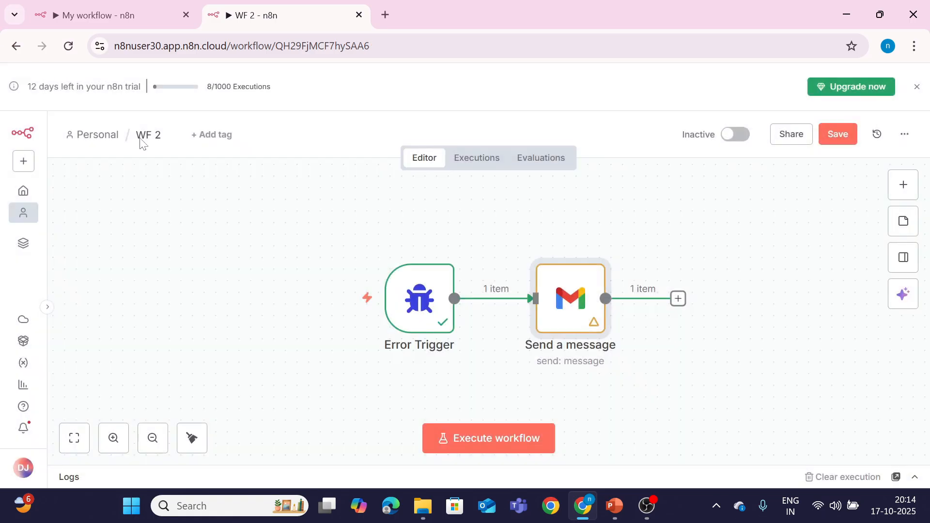
# Step: Save WF 2, then switch to My workflow and save it
pyautogui.click(854, 140)
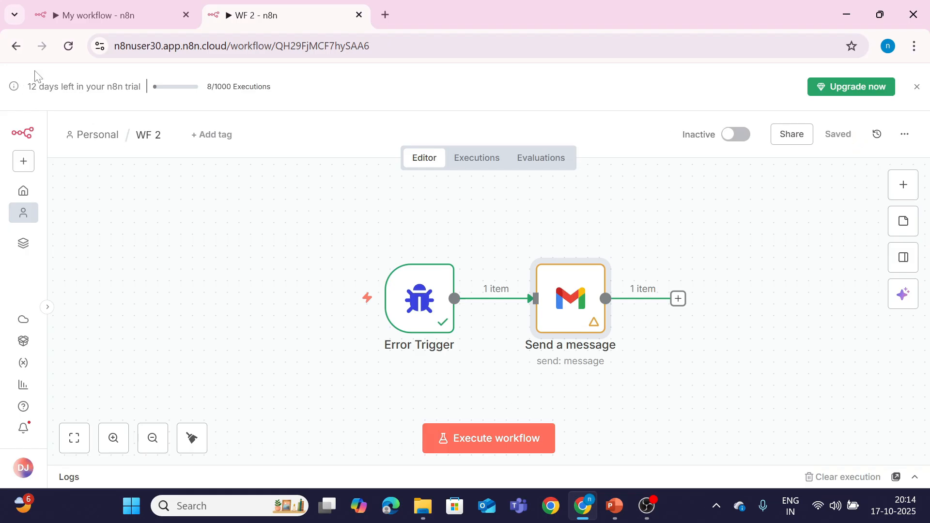
pyautogui.click(99, 15)
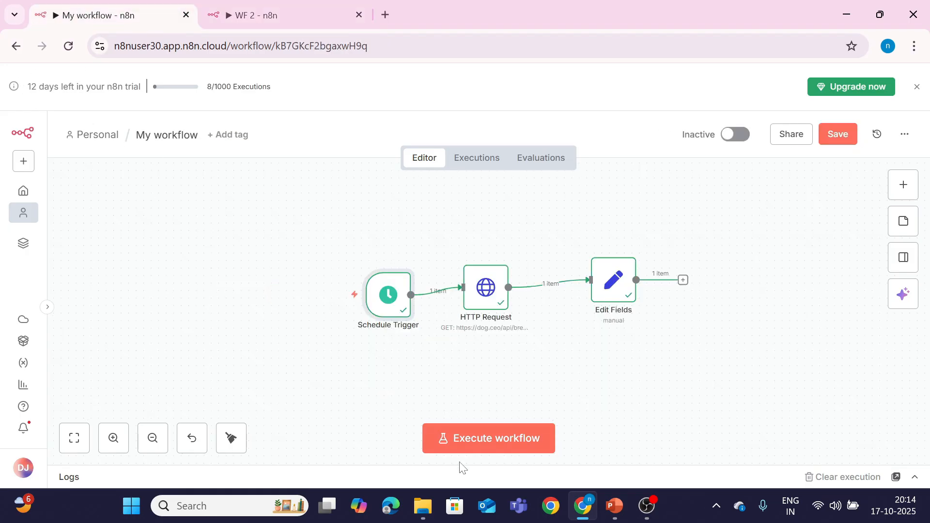
pyautogui.doubleClick(487, 291)
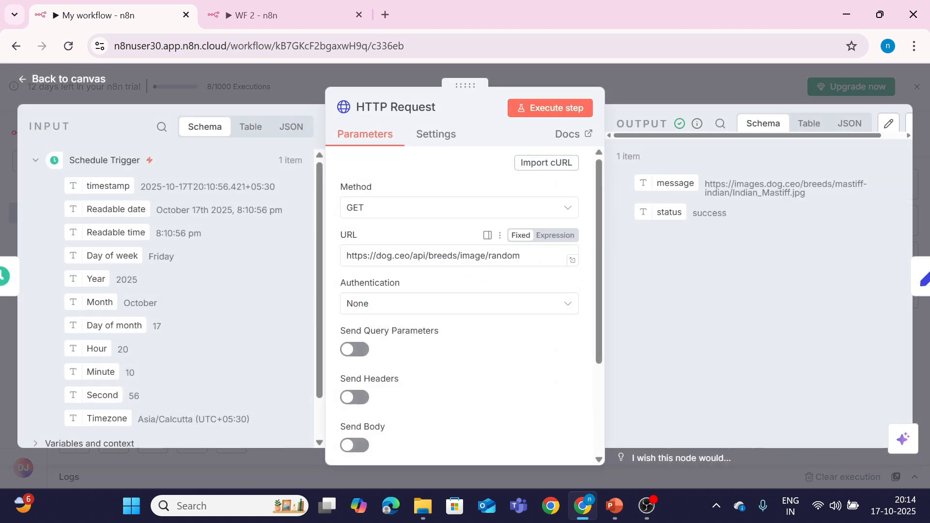
pyautogui.click(99, 81)
pyautogui.click(845, 138)
# Step: Set My workflow's Error Workflow setting to WF 2 and save the settings
pyautogui.click(904, 134)
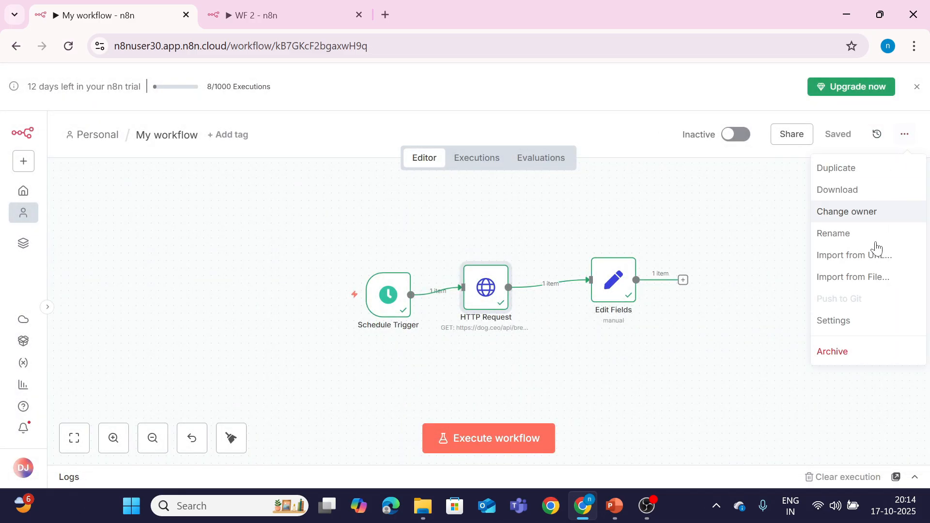
pyautogui.click(824, 321)
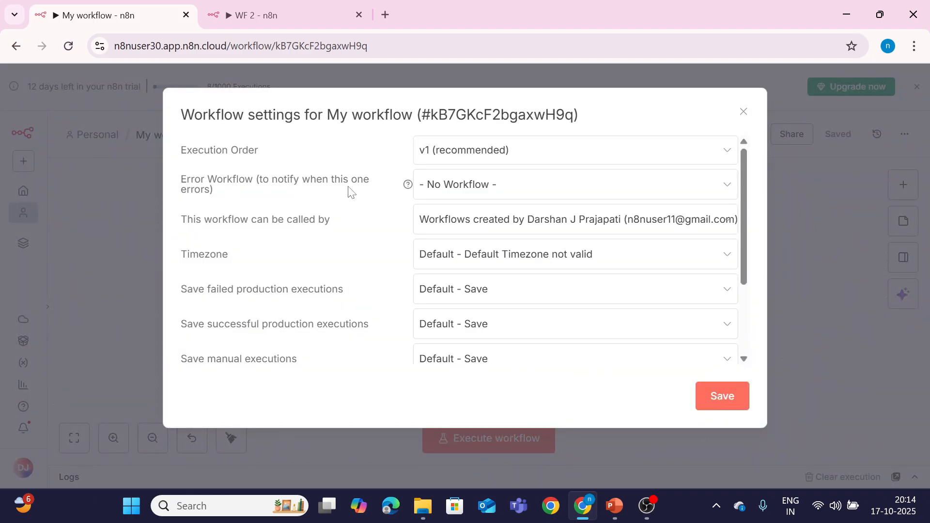
pyautogui.click(451, 187)
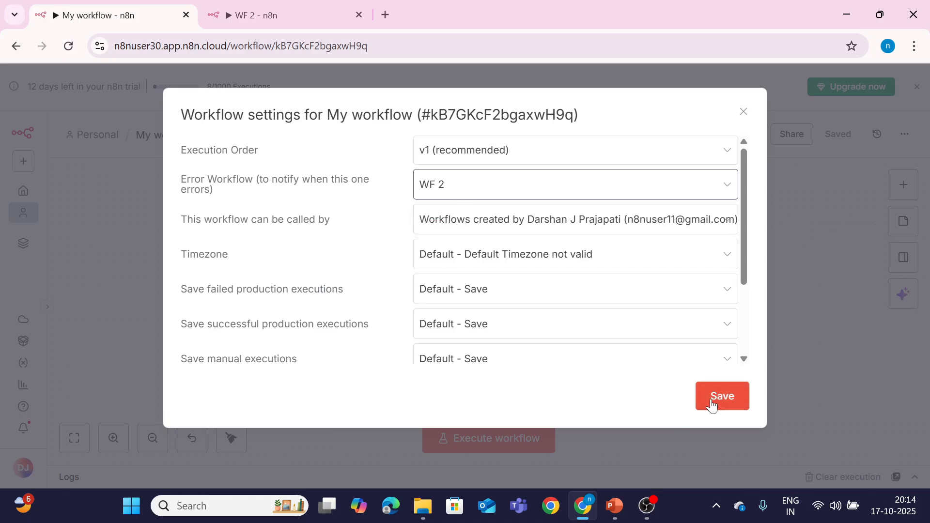
pyautogui.click(289, 12)
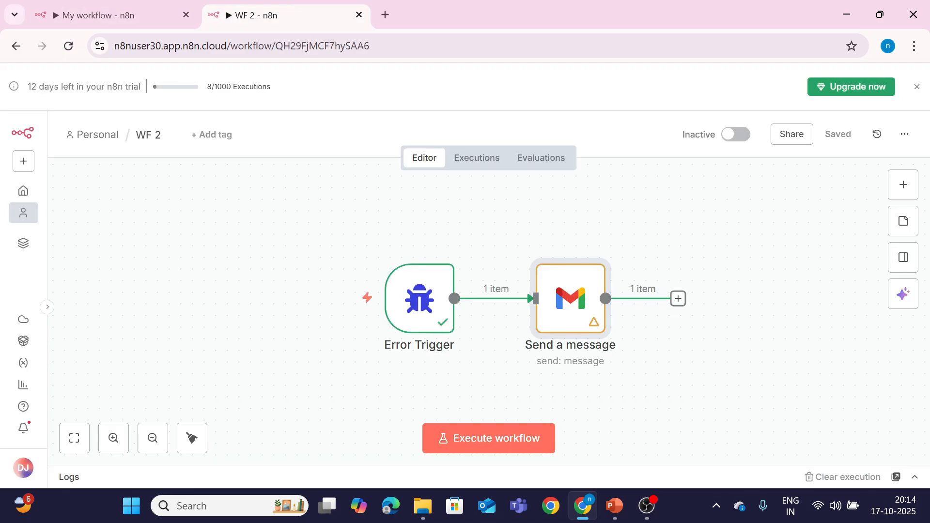
pyautogui.click(153, 139)
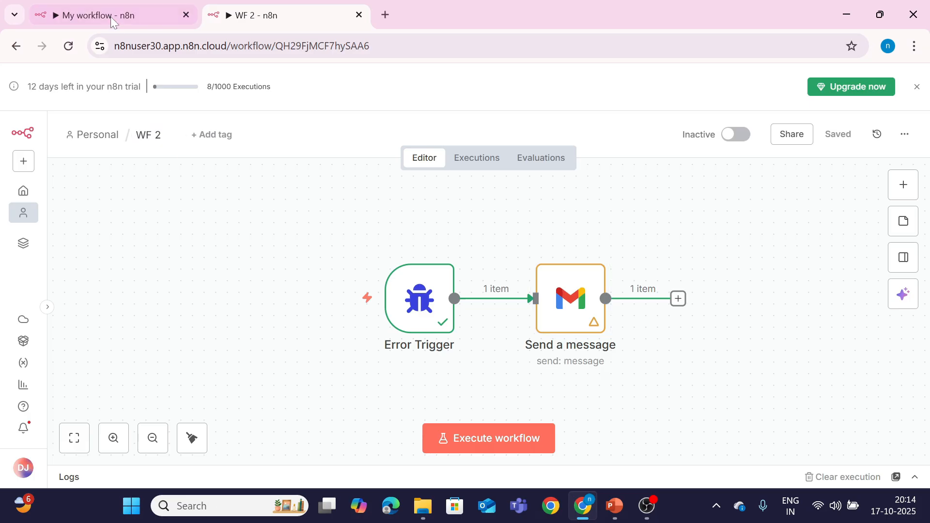
pyautogui.click(97, 15)
pyautogui.click(454, 276)
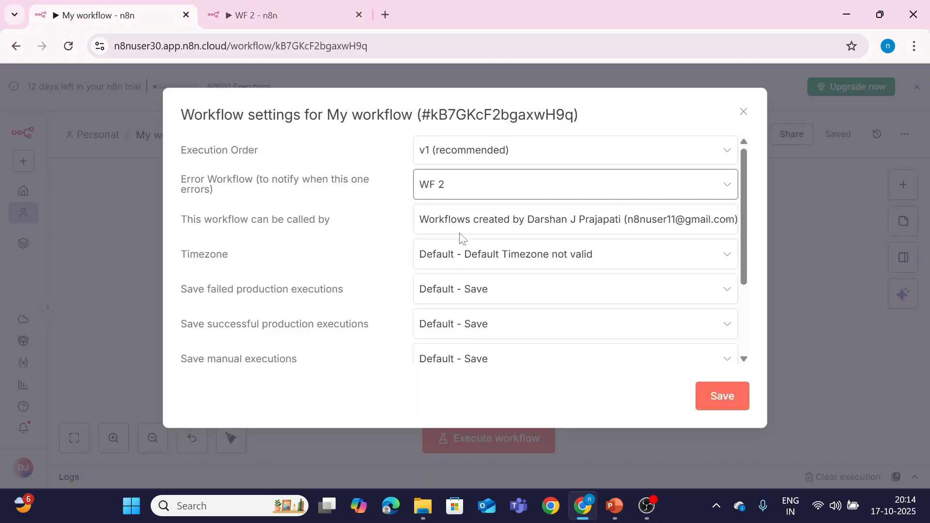
pyautogui.click(715, 406)
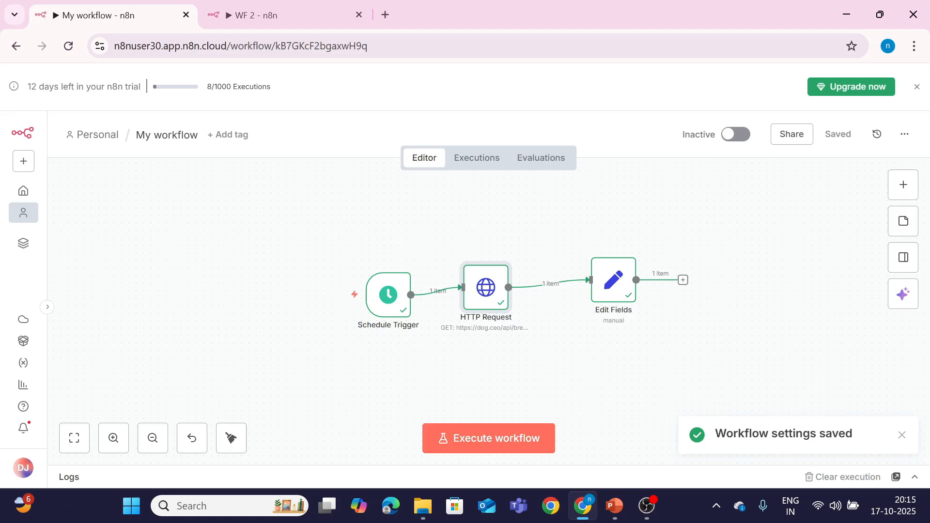
# Step: Activate My workflow
pyautogui.doubleClick(480, 300)
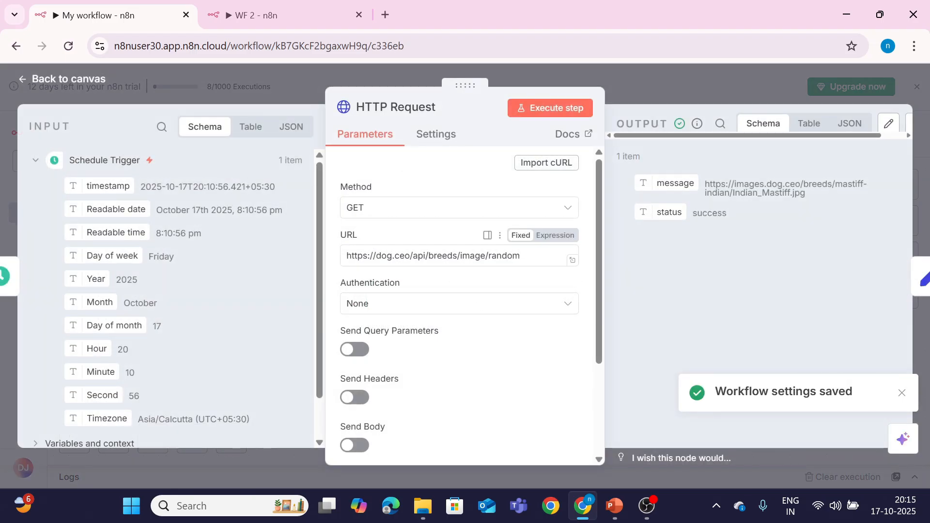
pyautogui.click(433, 255)
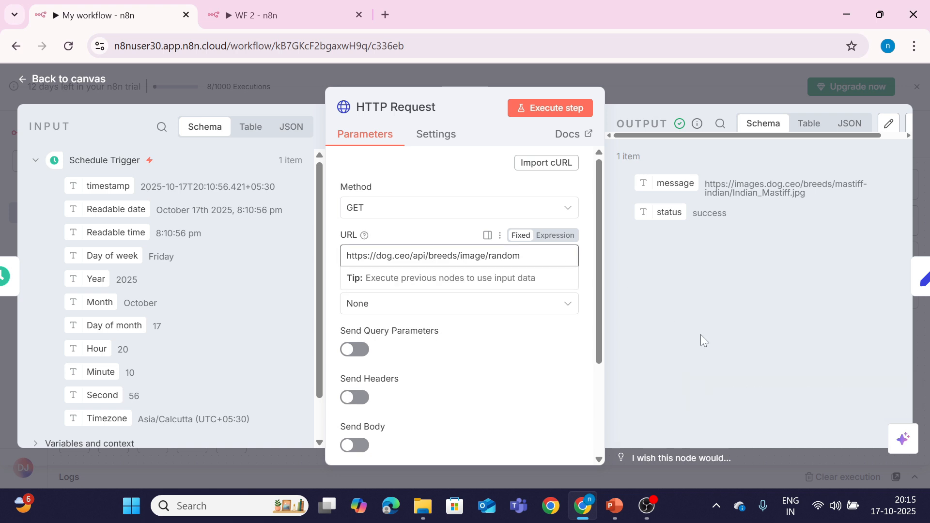
pyautogui.click(84, 80)
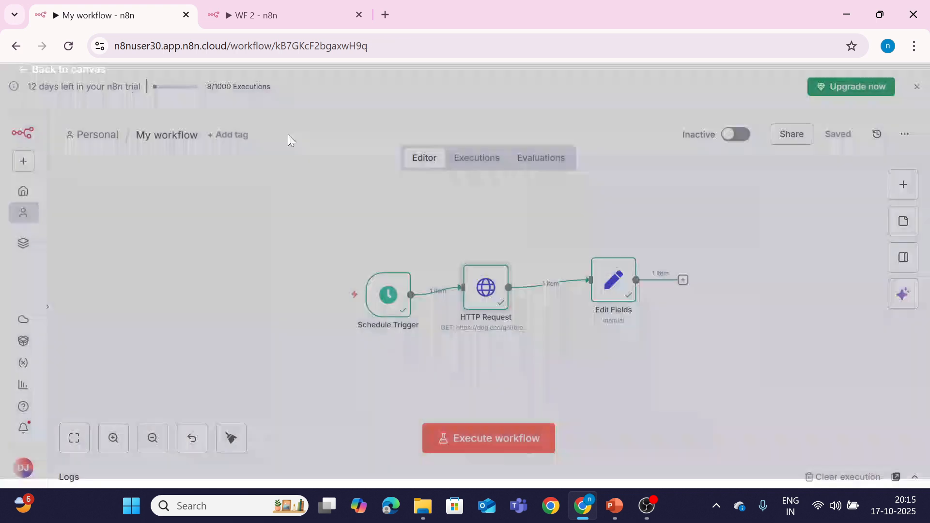
pyautogui.click(733, 135)
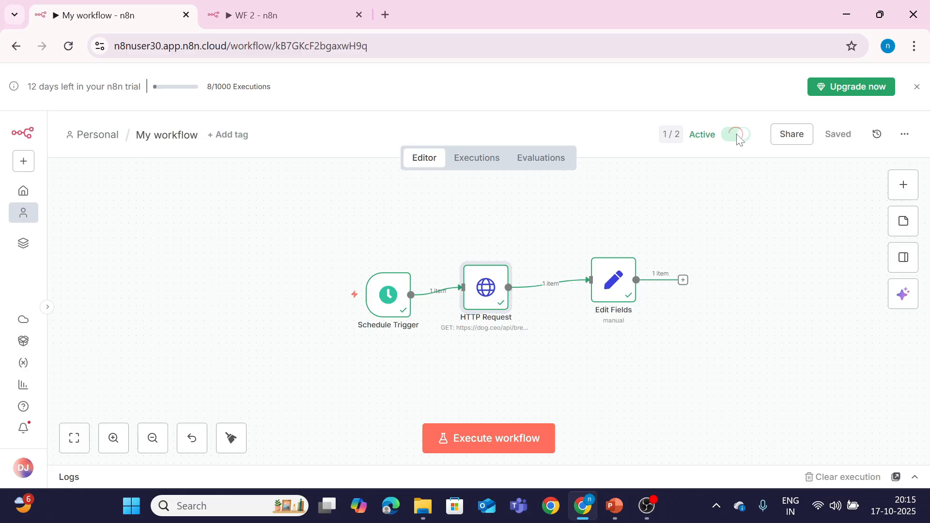
# Step: Break the HTTP Request URL with 'bfeeds', run My workflow to fail, then execute WF 2
pyautogui.doubleClick(488, 307)
pyautogui.click(437, 255)
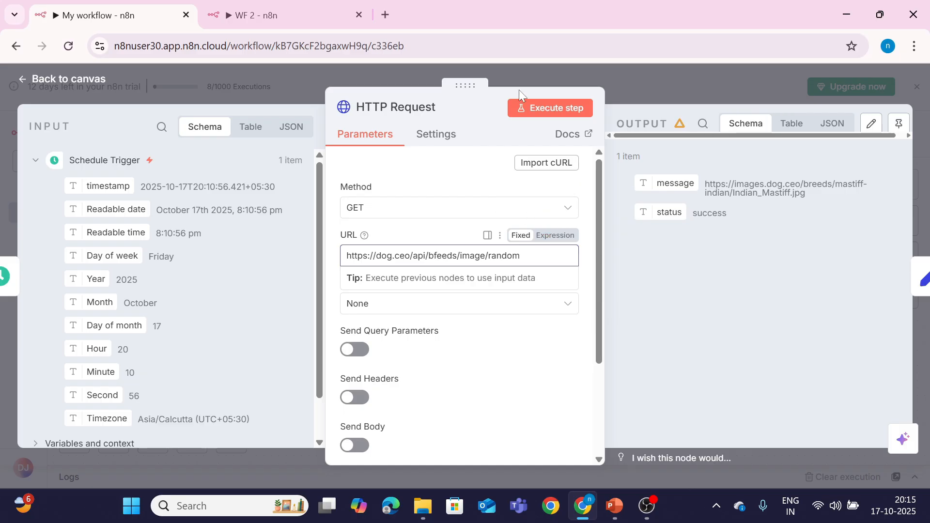
pyautogui.click(75, 89)
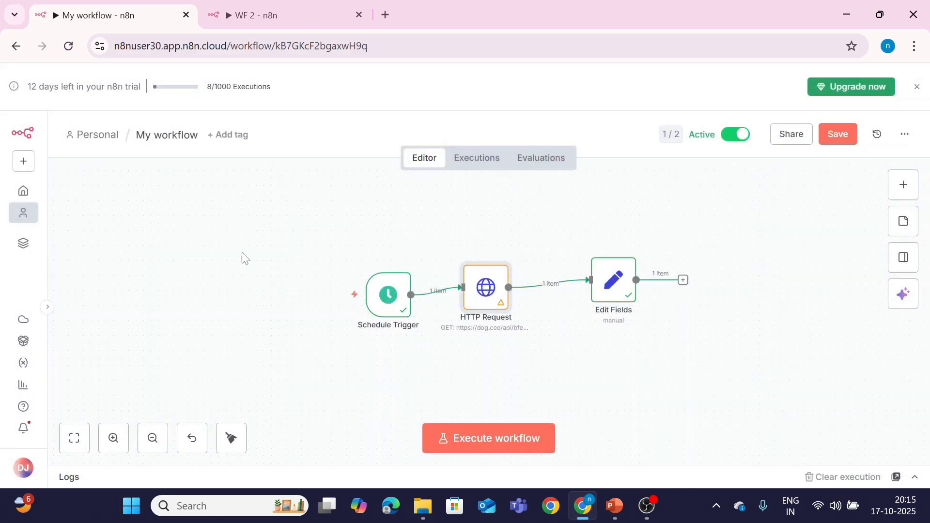
pyautogui.click(453, 438)
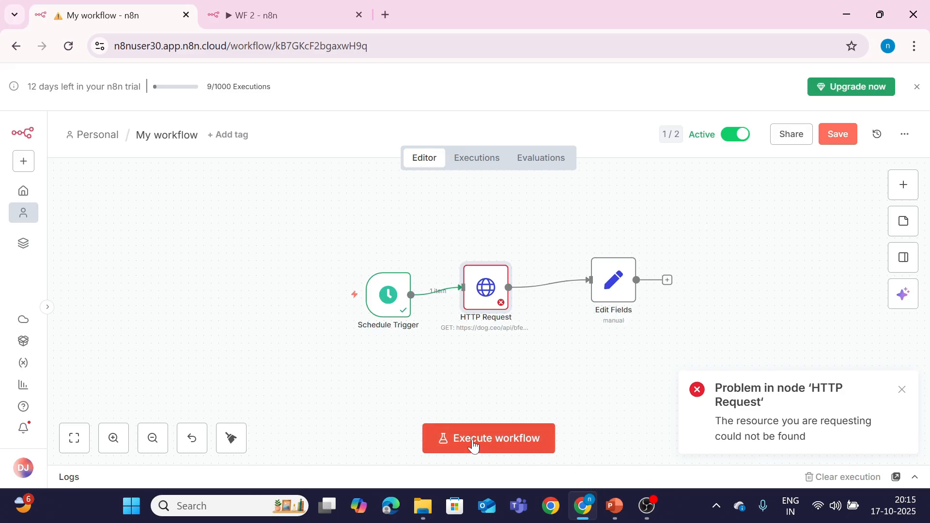
pyautogui.click(257, 20)
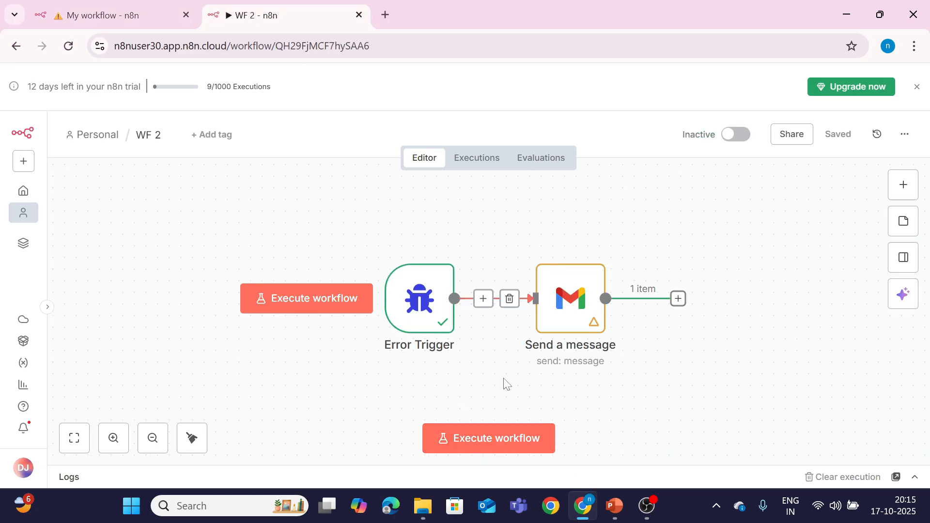
pyautogui.click(505, 436)
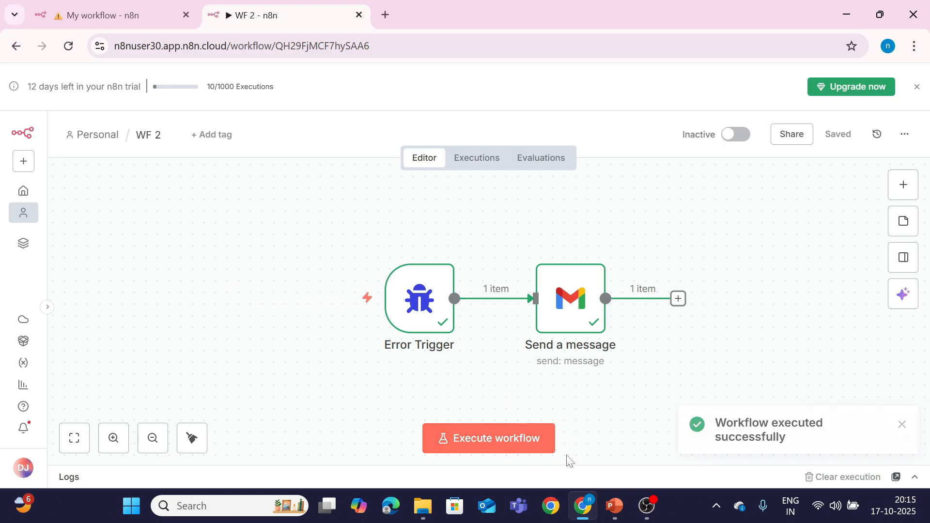
# Step: Search 'gmail' in a new browser tab and open the Gmail inbox
pyautogui.click(386, 15)
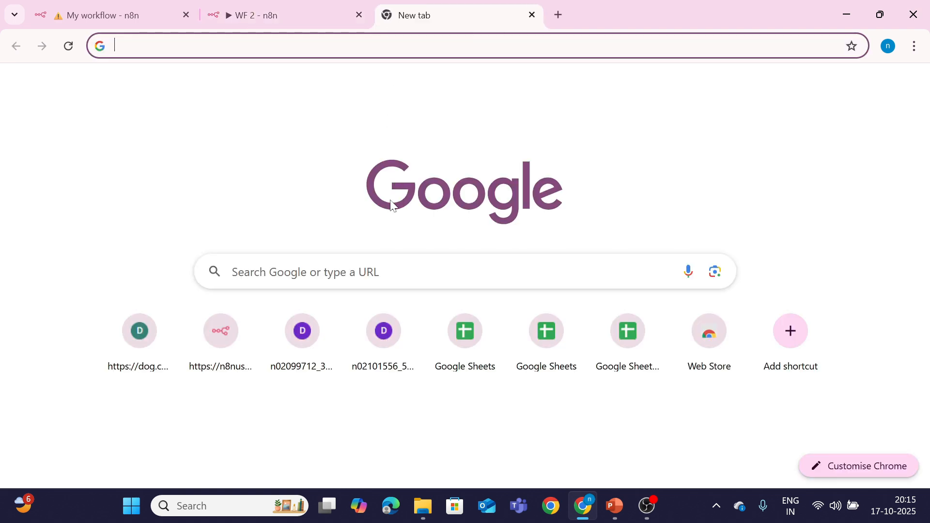
pyautogui.click(310, 271)
pyautogui.click(269, 369)
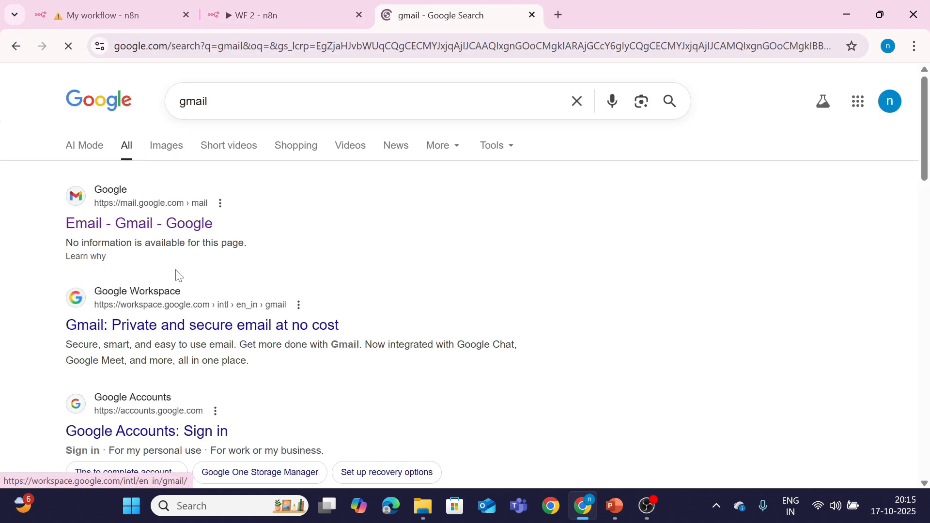
pyautogui.click(148, 224)
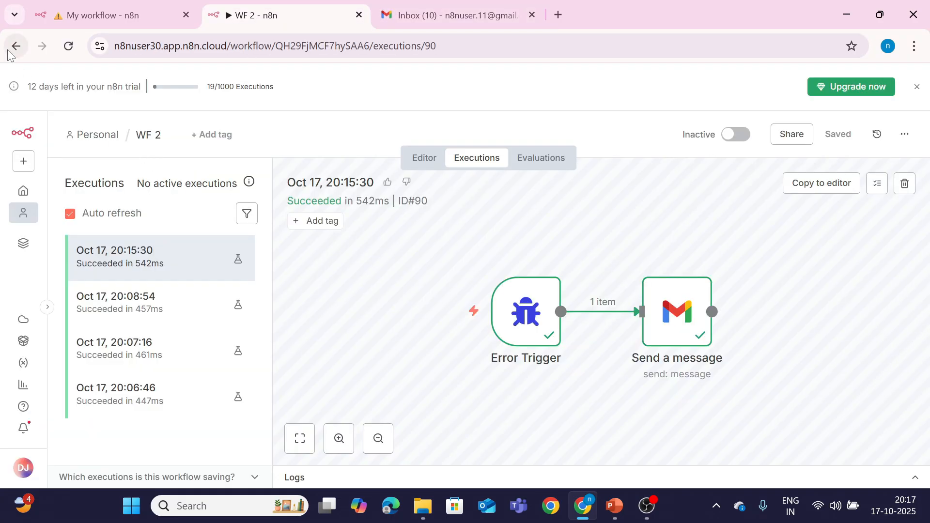
# Step: Review WF 2's past executions, then return to the inbox showing the 8:15 PM 'Error' email
pyautogui.click(9, 49)
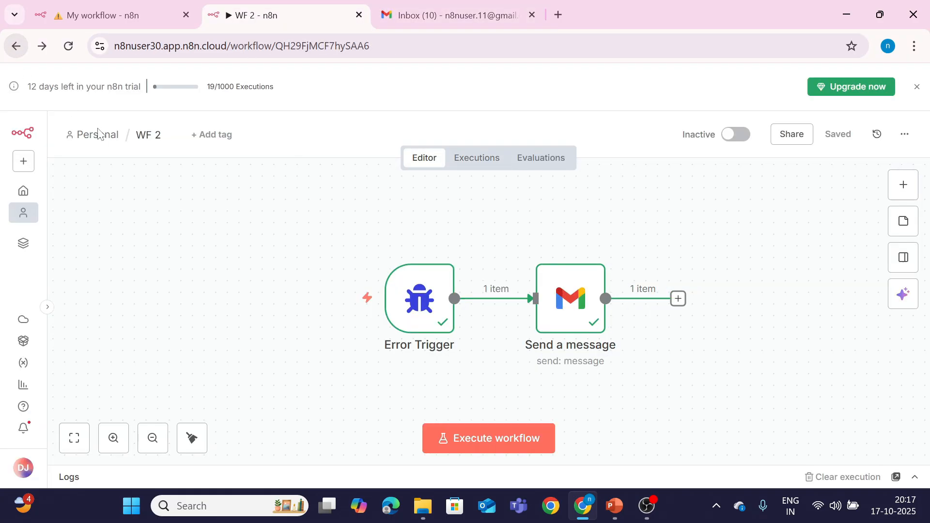
pyautogui.click(486, 157)
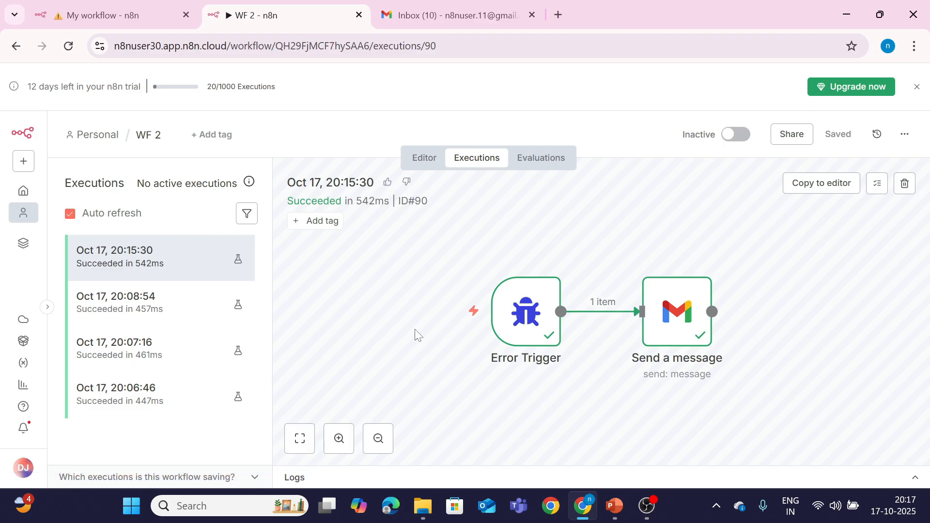
pyautogui.click(451, 20)
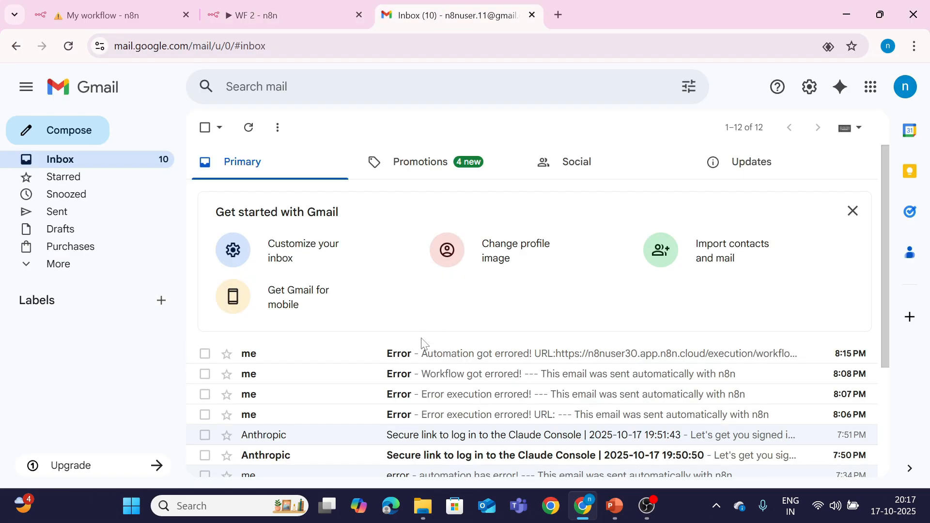